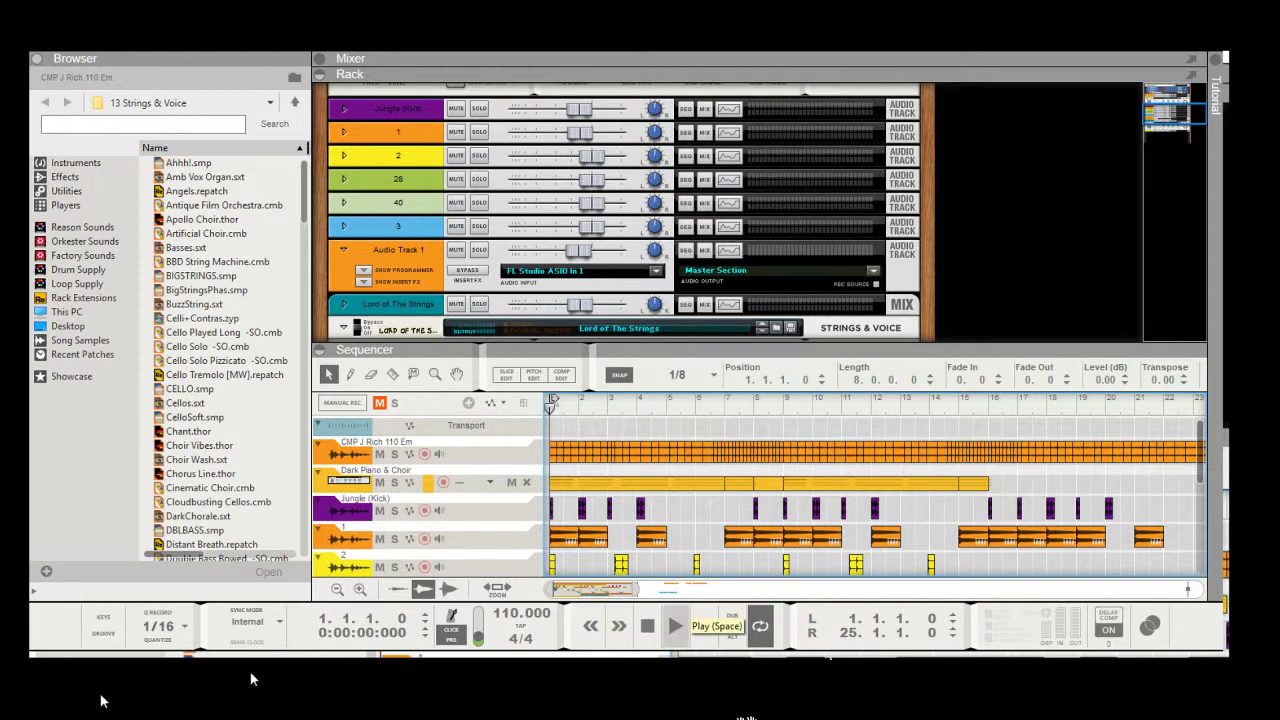
Step: Play the song from the beginning and stop playback, returning the playhead to bar 1
click(675, 625)
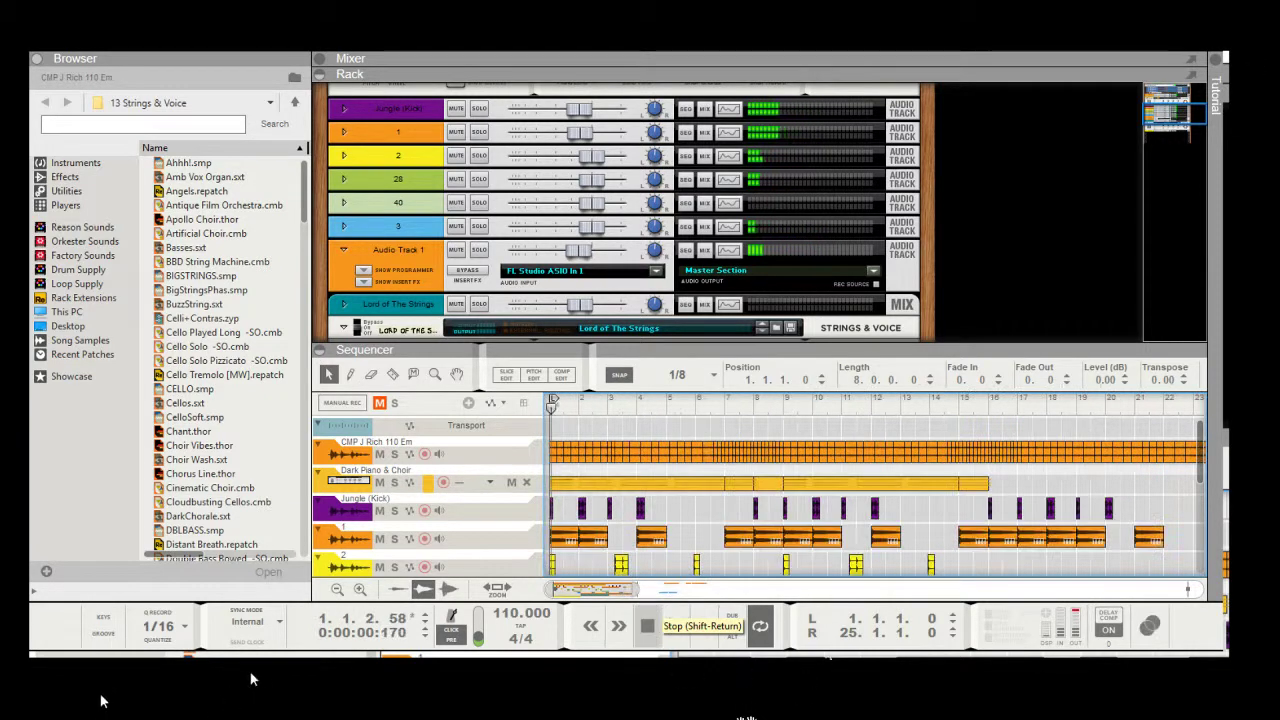
key(shift+Return)
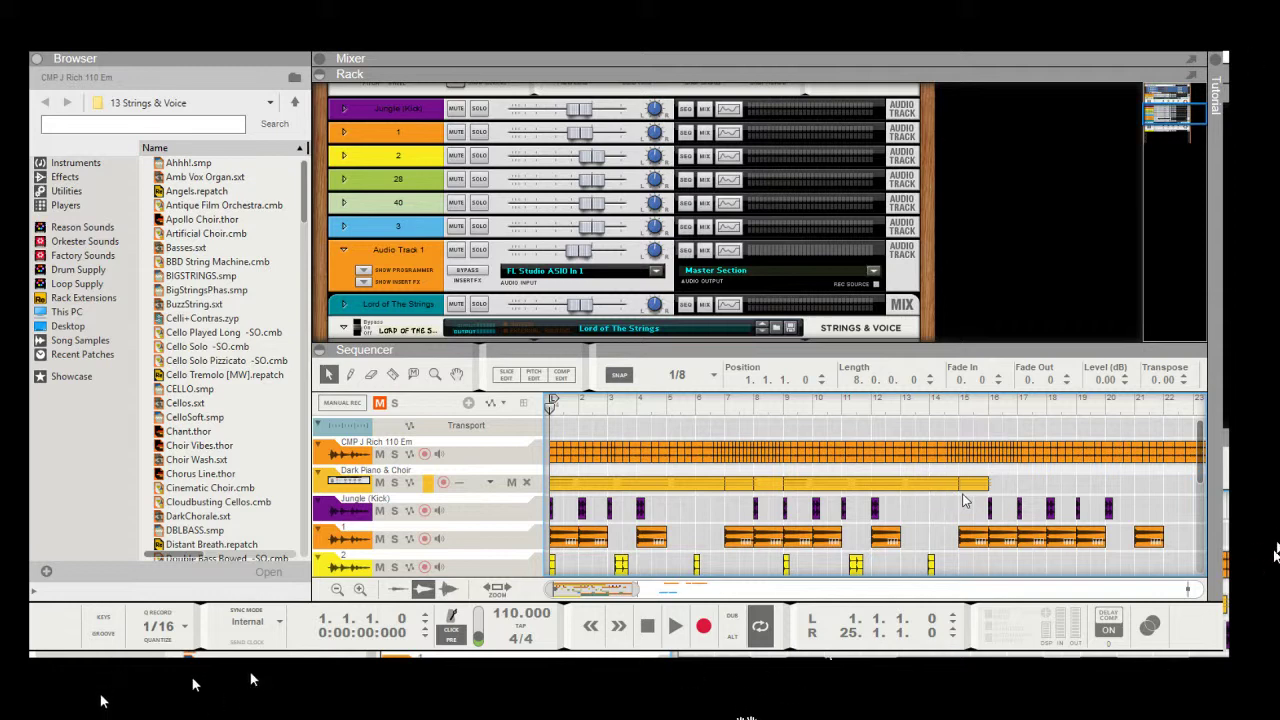
Step: Set the right loop locator to 9.1.1.0 and return the playhead to the song start
click(779, 403)
drag(779, 405, 779, 407)
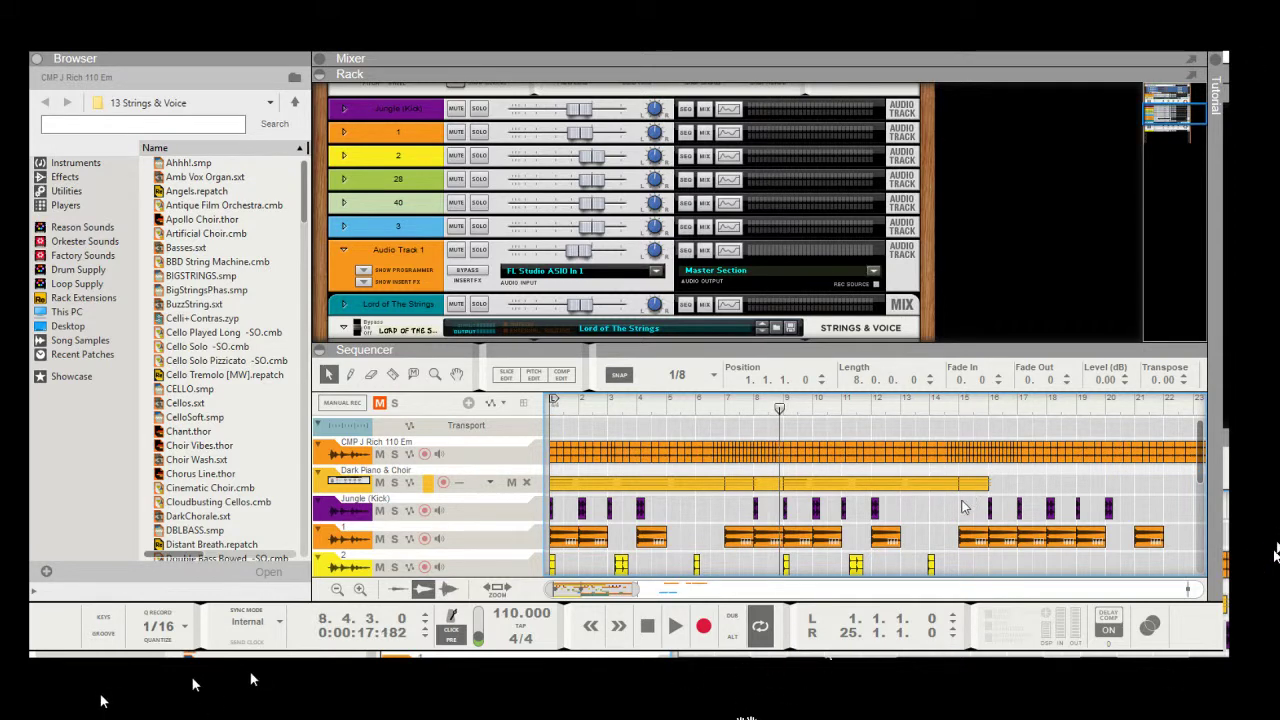
click(590, 626)
click(590, 626)
click(590, 626)
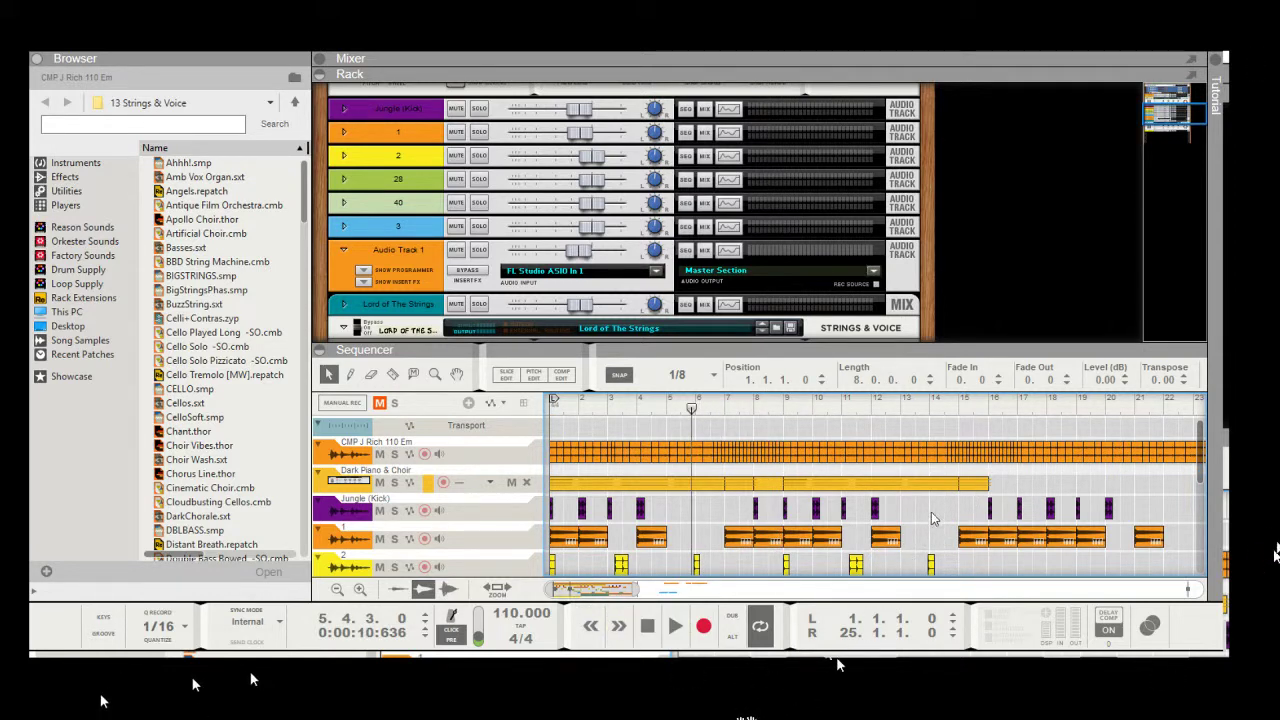
drag(602, 589, 636, 589)
drag(980, 398, 676, 399)
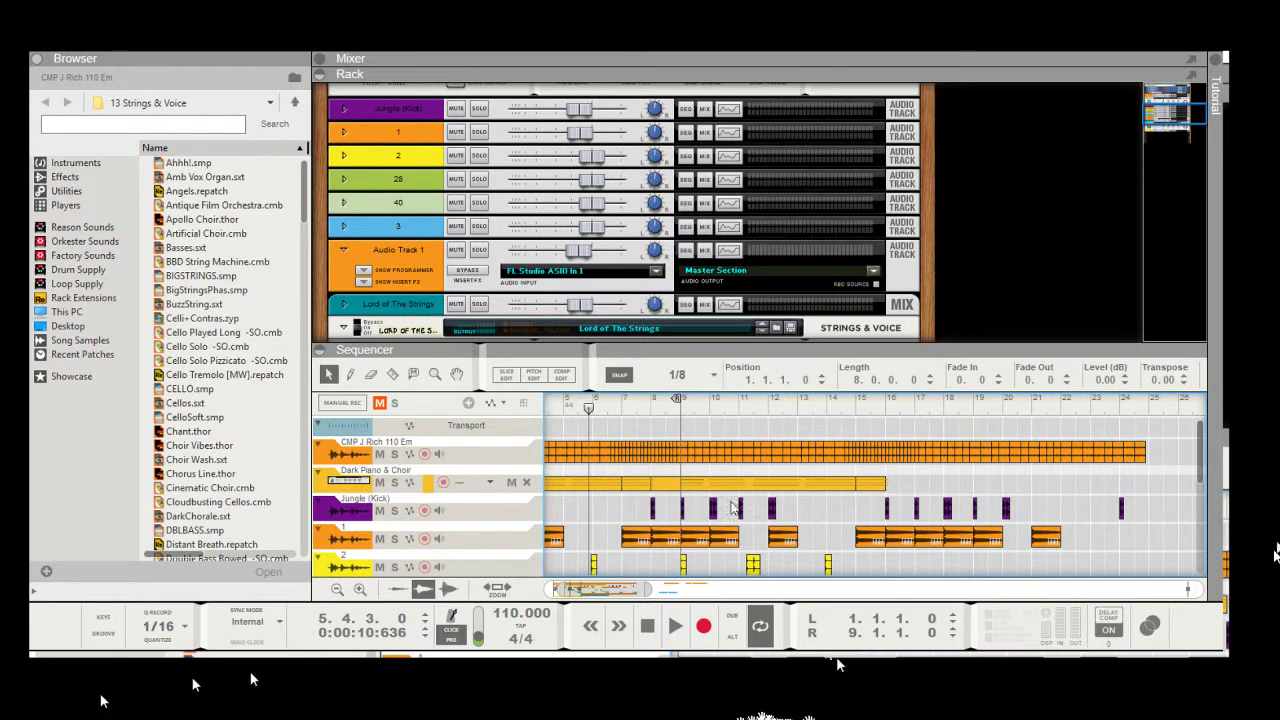
drag(588, 408, 528, 408)
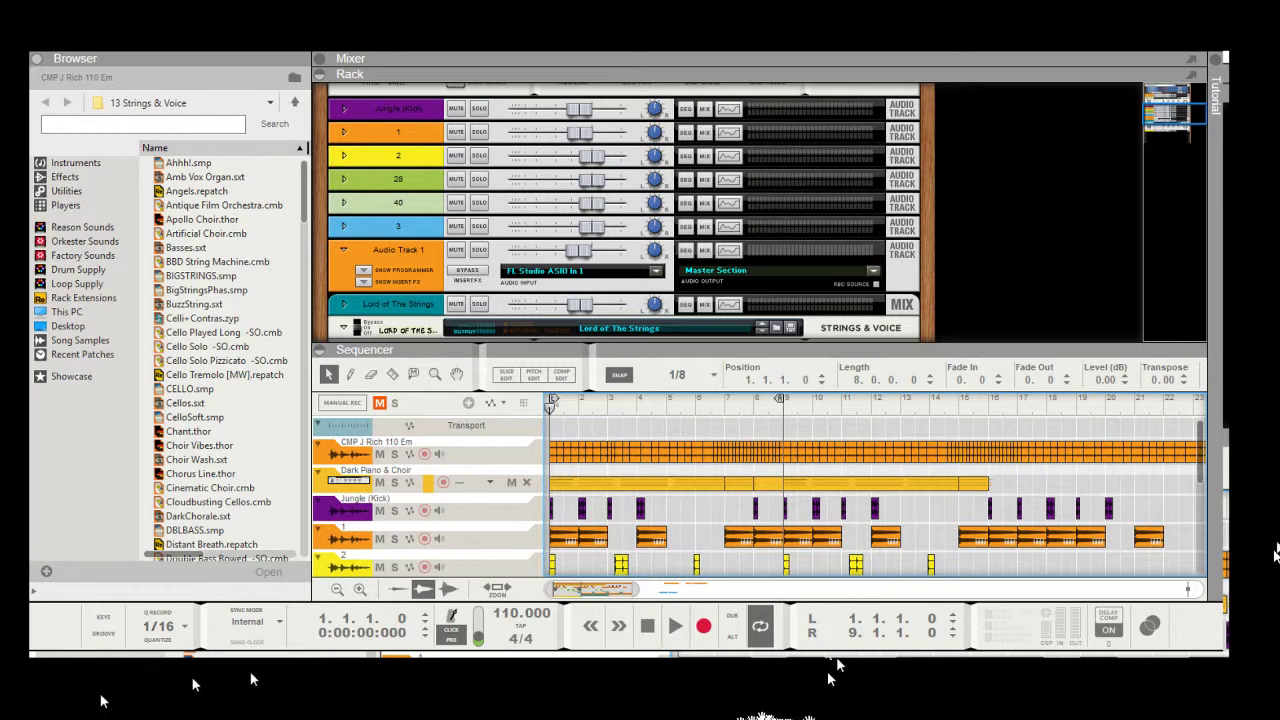
Step: Play the section from bar 1 to bar 9, and extend the right loop locator to 24.4.3.0 near the song end
click(675, 625)
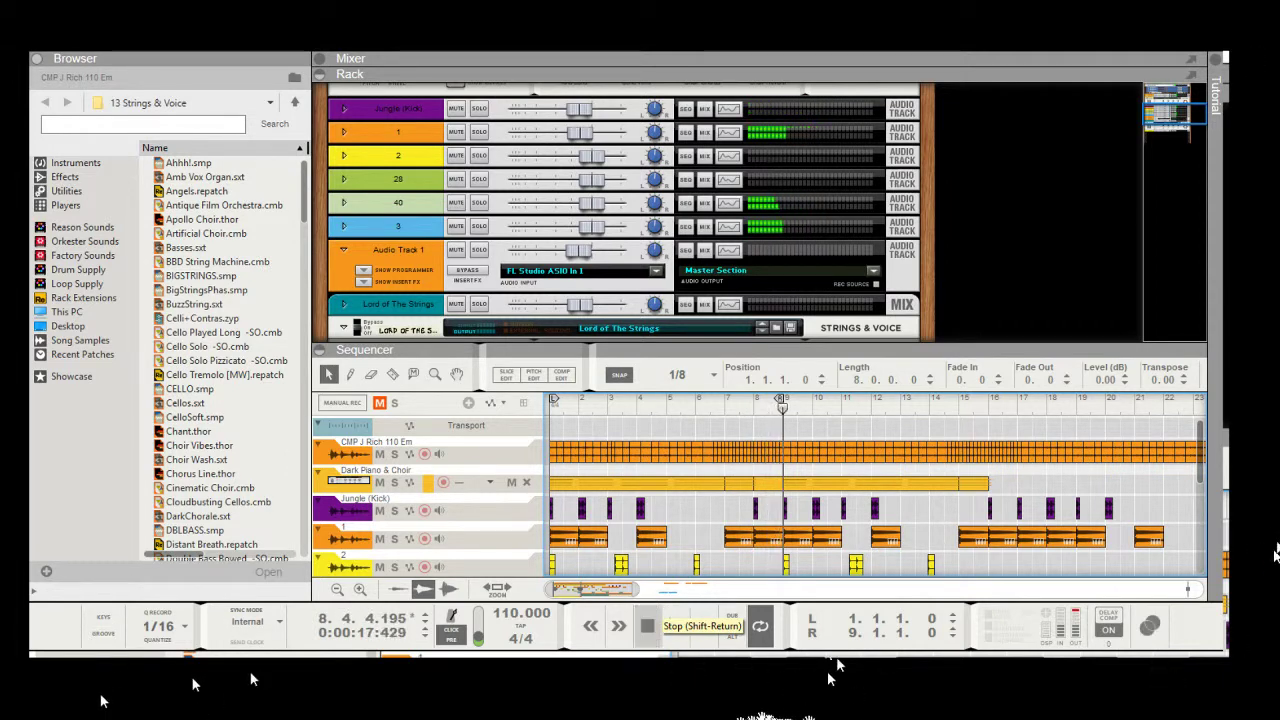
click(648, 624)
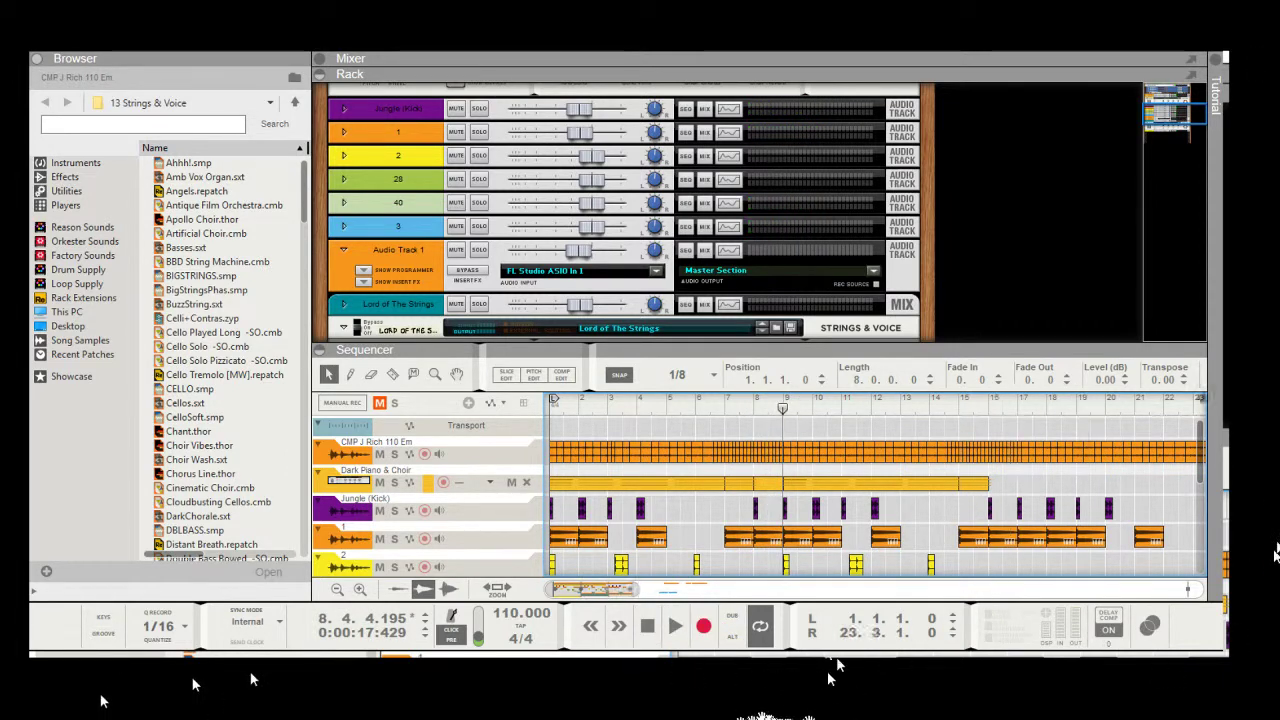
drag(783, 399, 1169, 398)
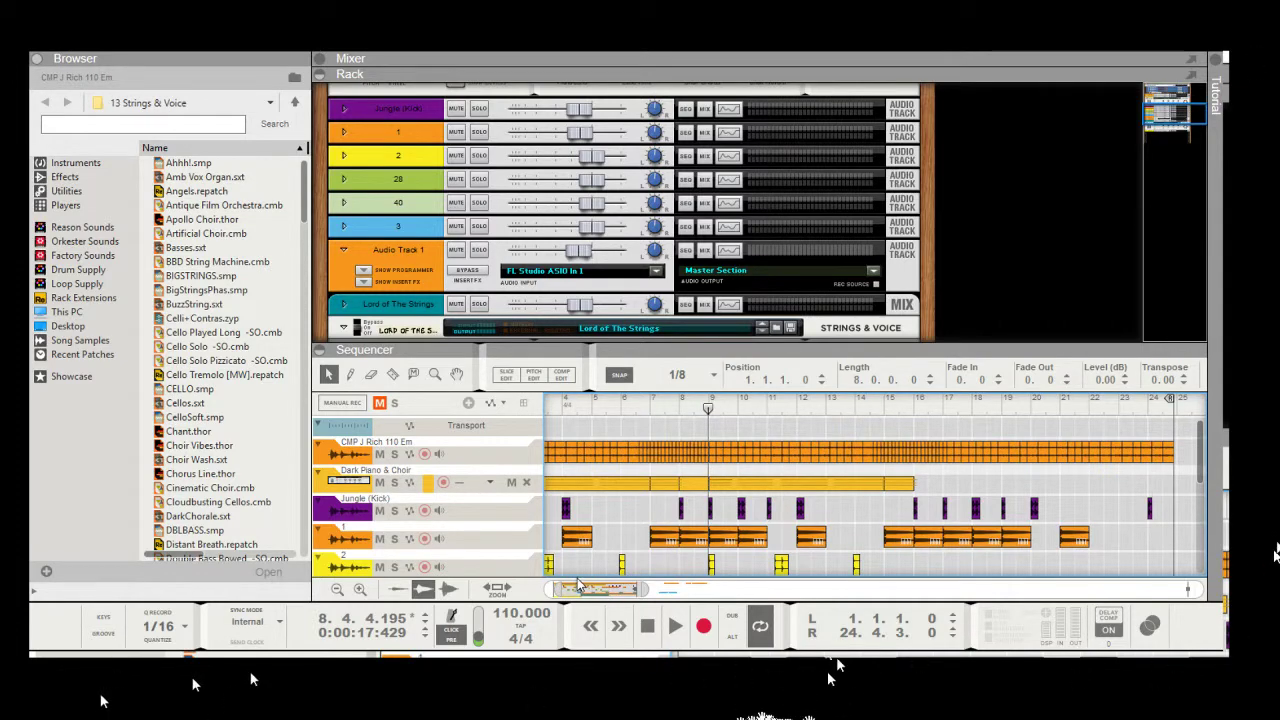
Step: Select the Dark Piano & Choir and Lord of The Strings tracks to view their instruments in the rack
click(350, 482)
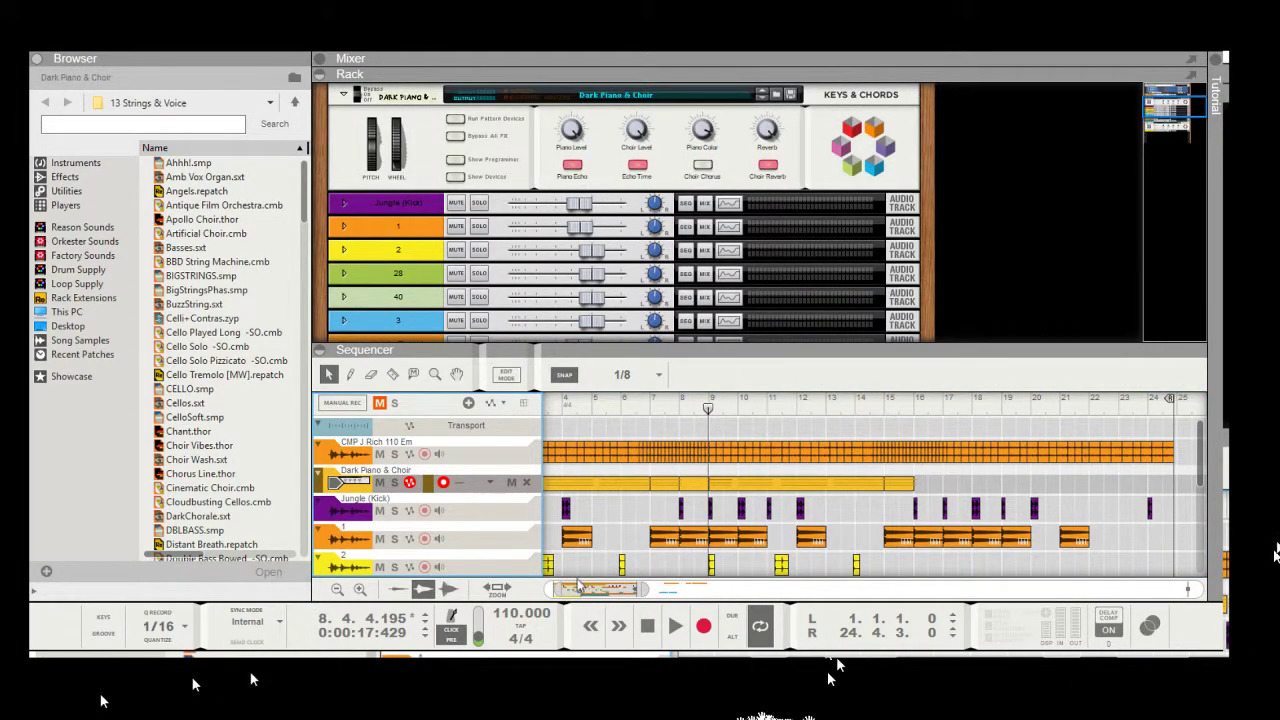
scroll(577, 586, down, 3)
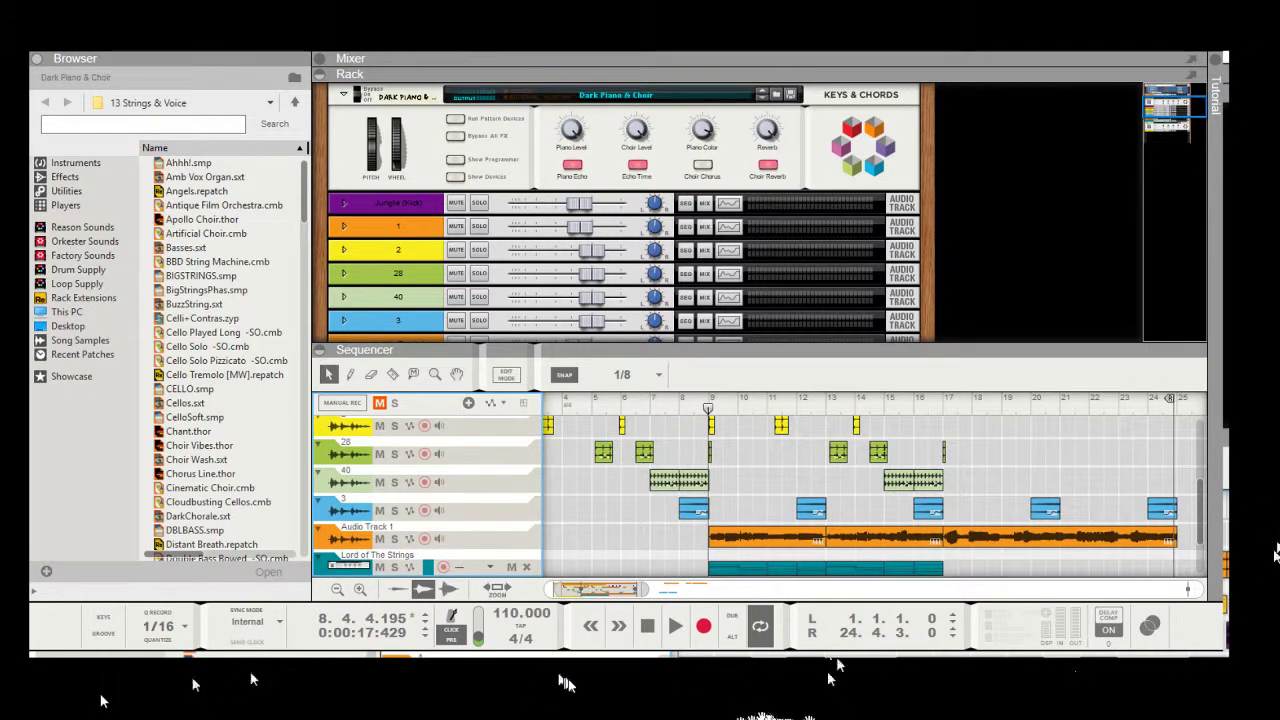
click(350, 565)
scroll(440, 522, up, 1)
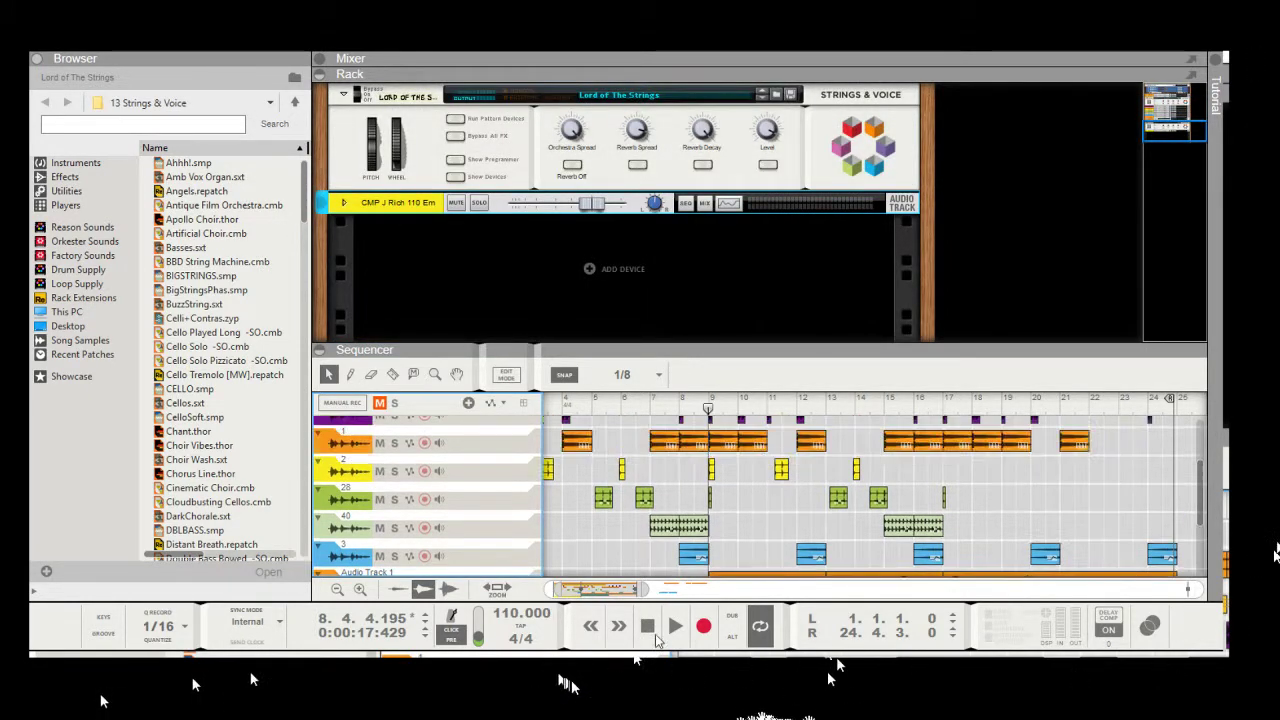
scroll(858, 514, up, 3)
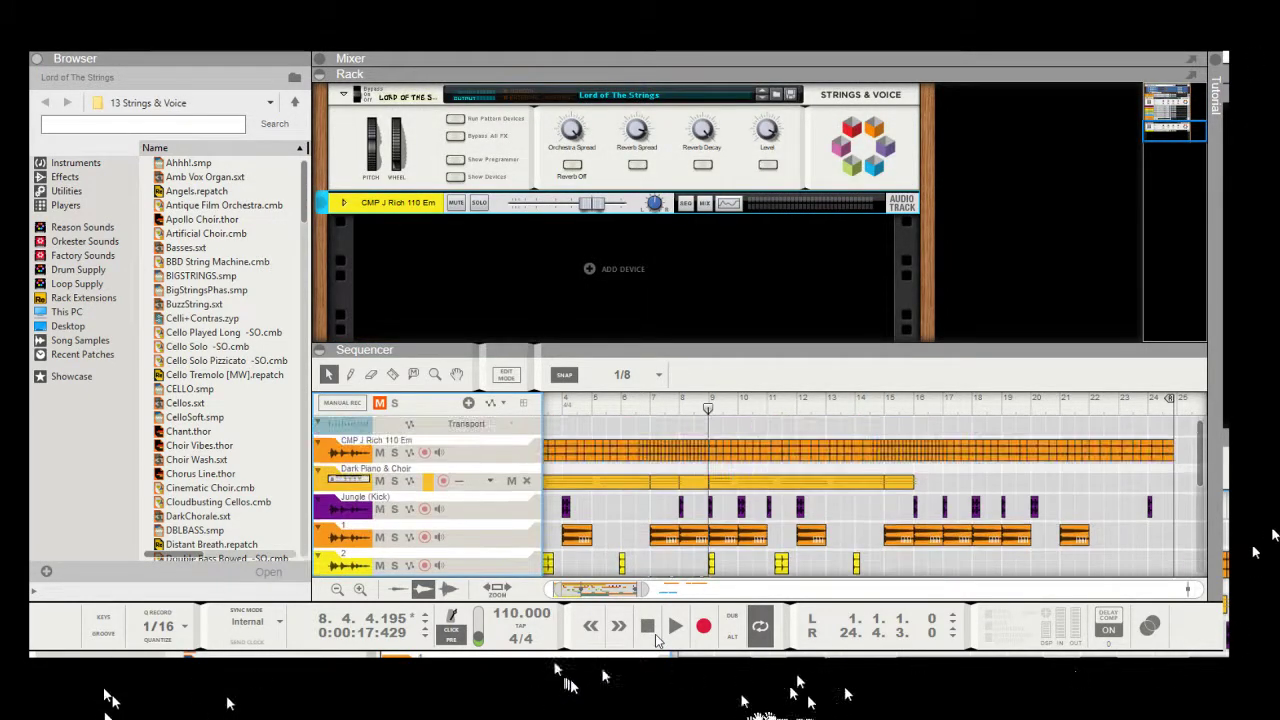
Step: Return the playhead to the song start, solo the Dark Piano & Choir track and play it
click(875, 496)
key(shift+Return)
key(shift+Return)
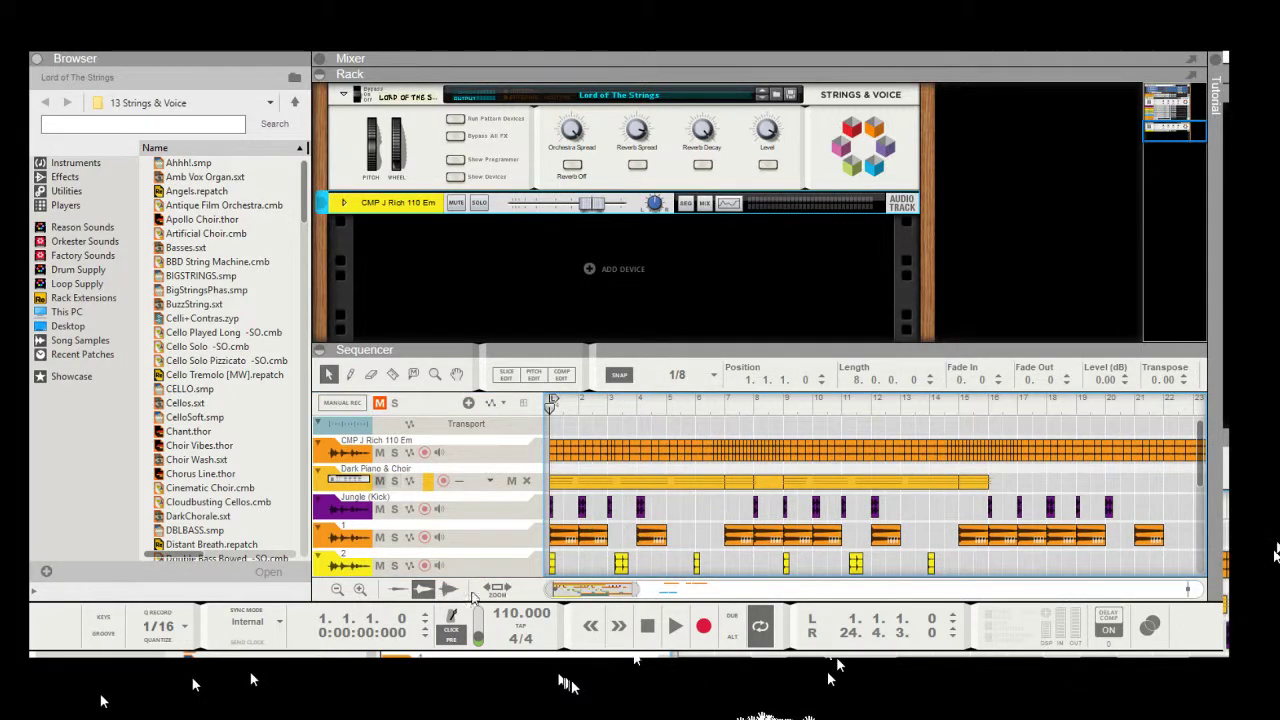
click(395, 481)
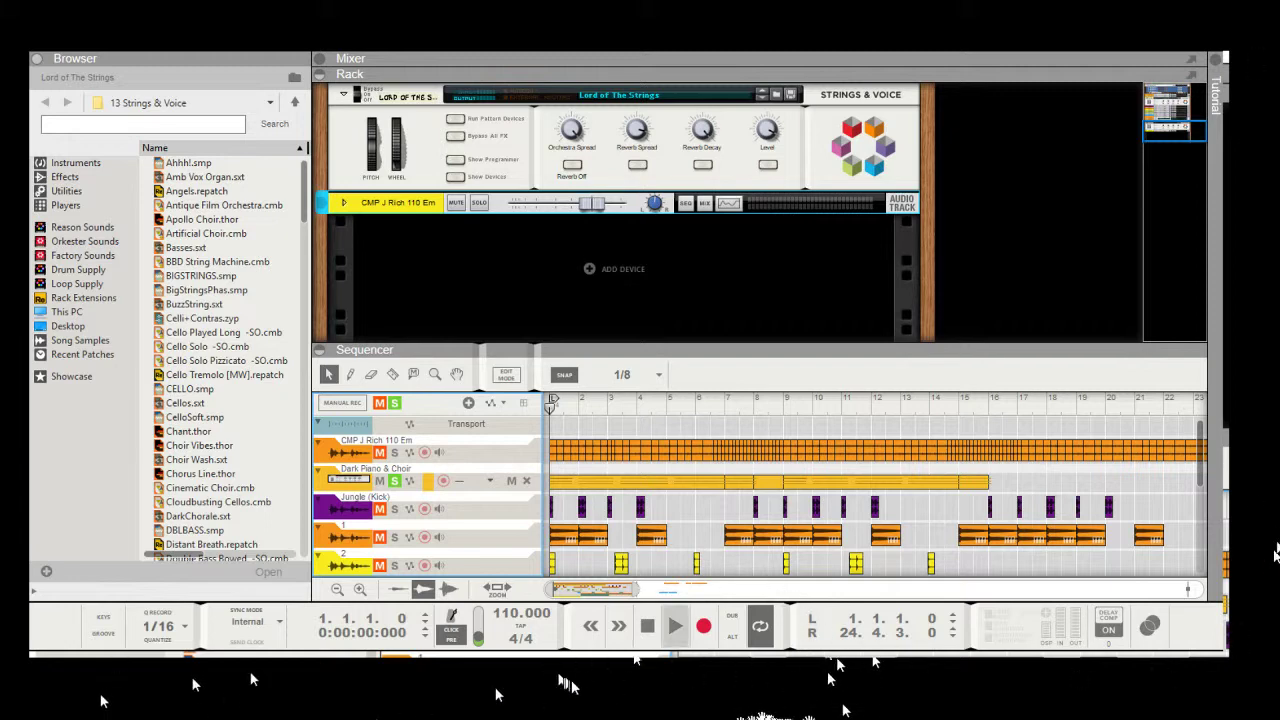
click(676, 626)
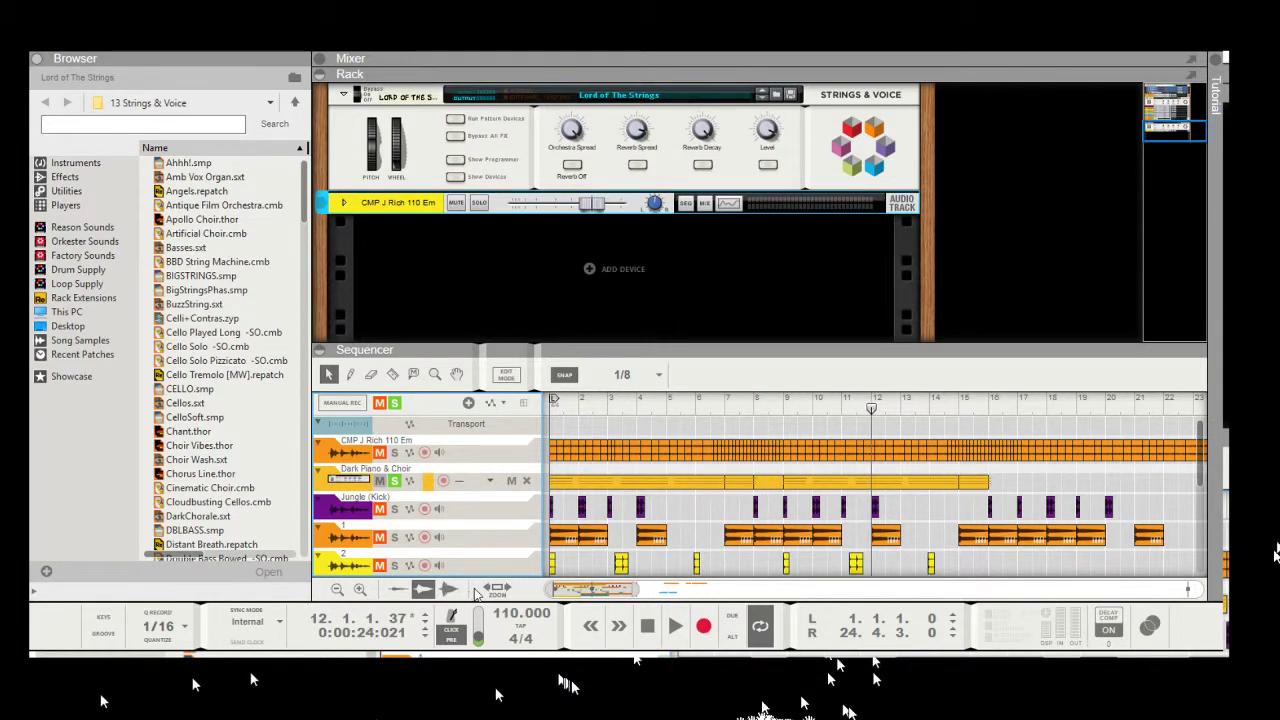
Step: Turn off solo on the Dark Piano & Choir track and place the playhead at bar 9
click(395, 481)
scroll(404, 485, down, 5)
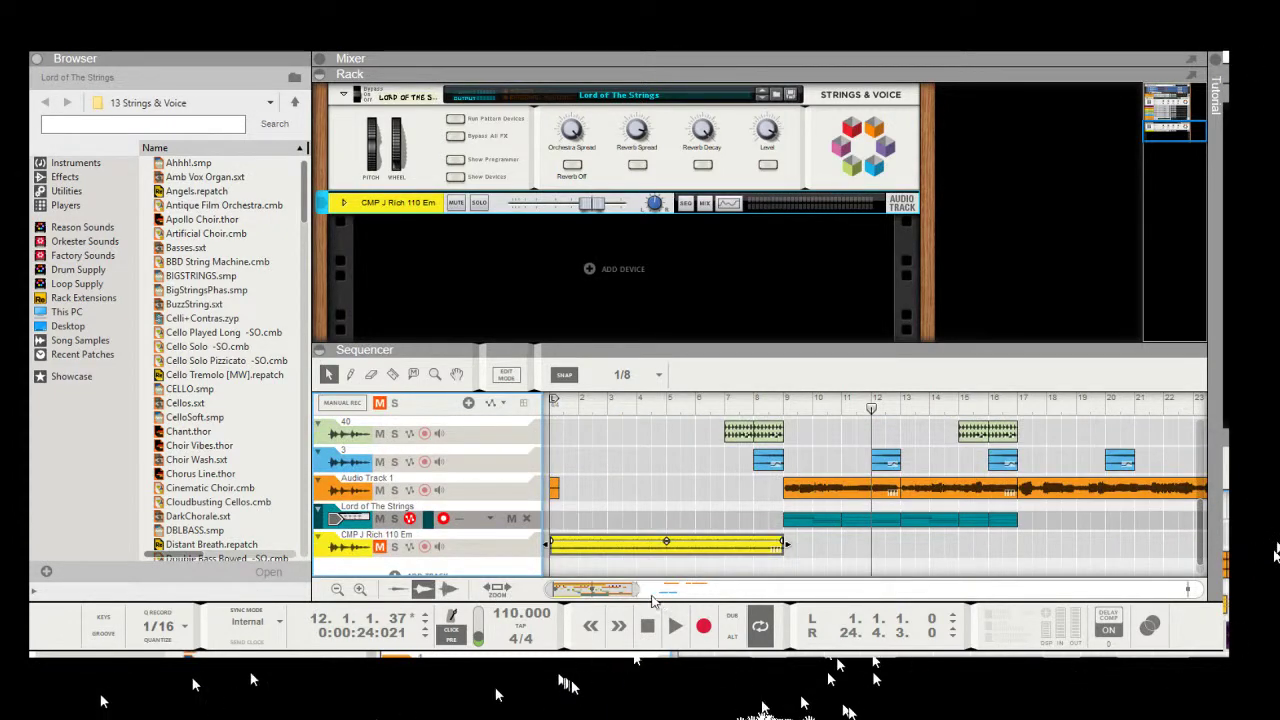
scroll(1088, 517, down, 1)
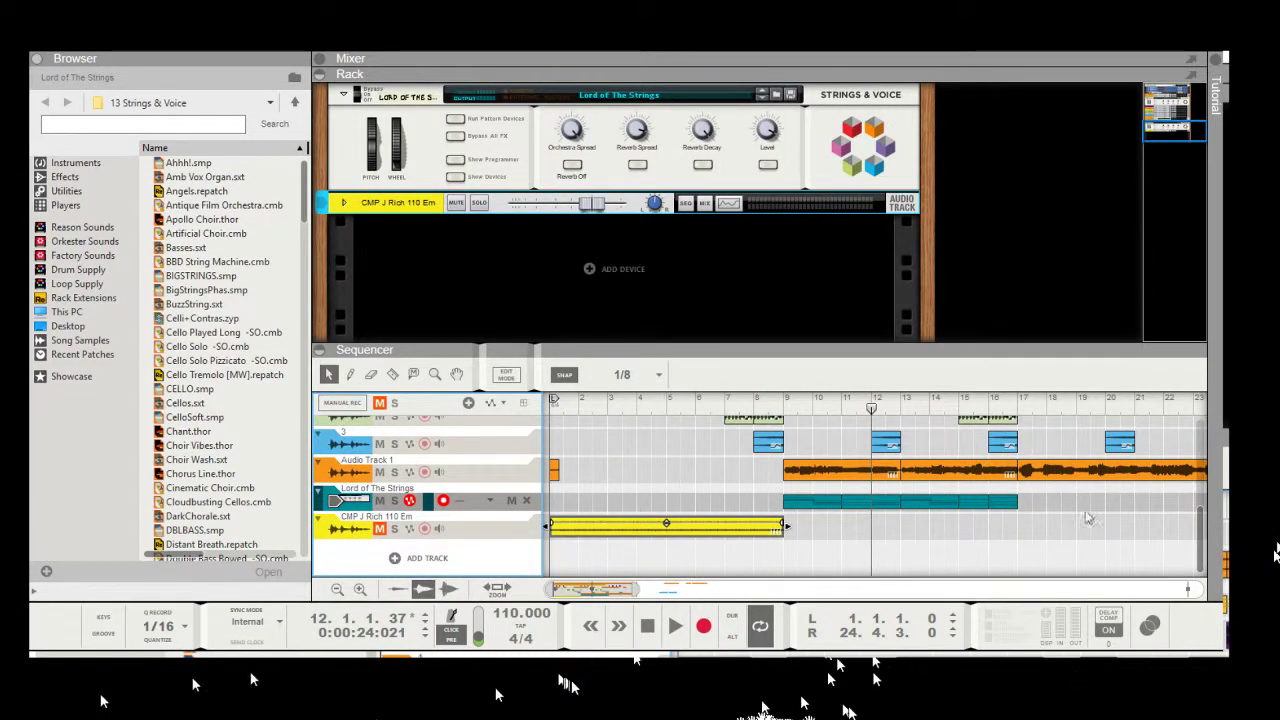
click(664, 522)
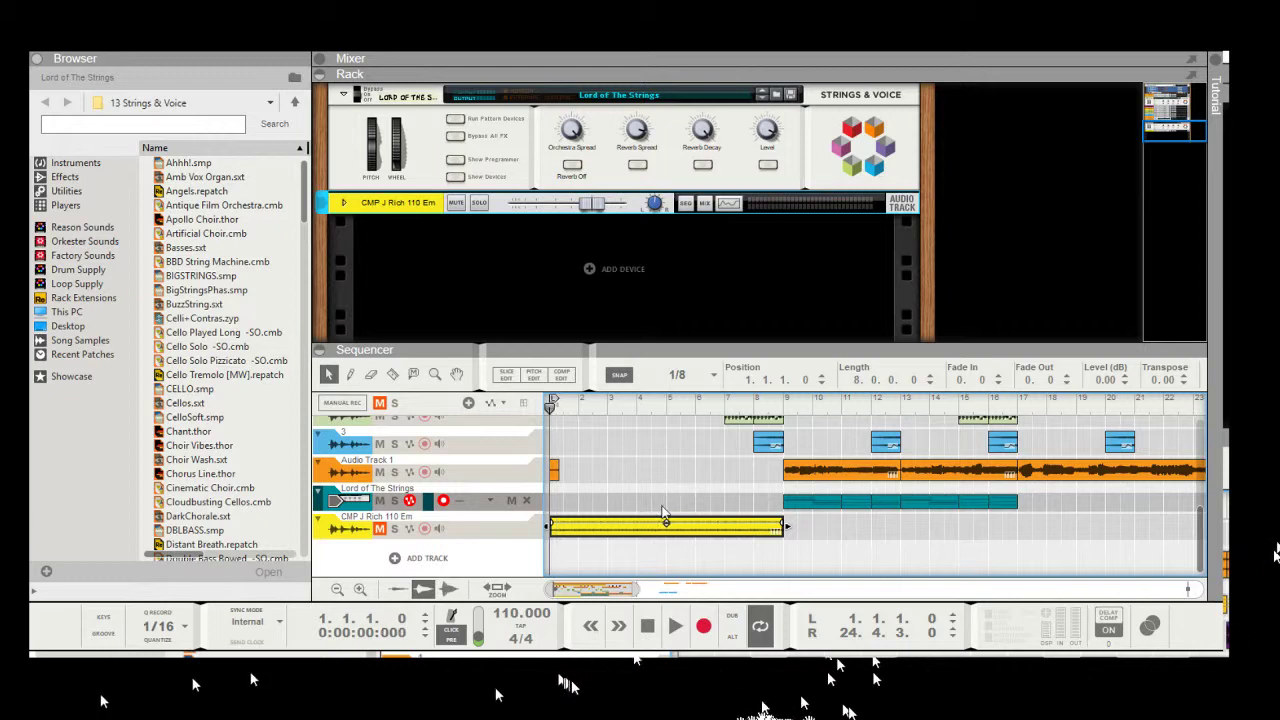
key(KP_8)
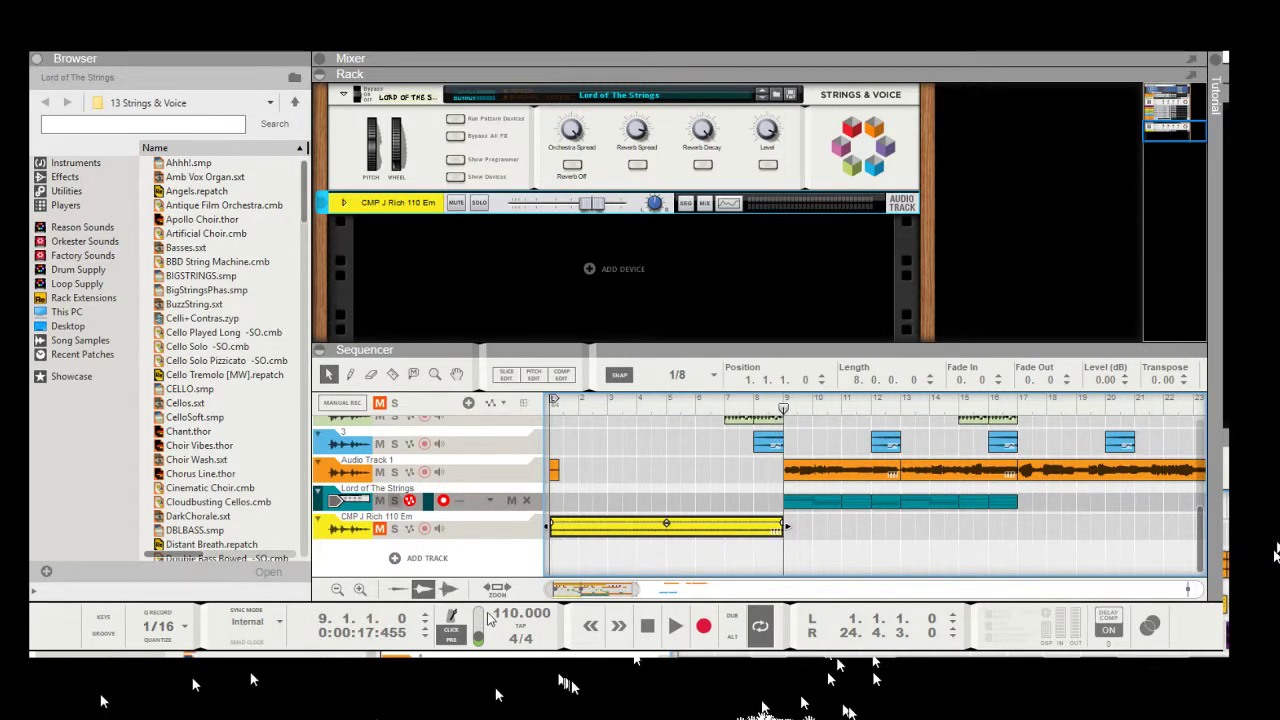
Step: Solo the Lord of The Strings track and play its clip from bar 9 to about bar 17
click(394, 500)
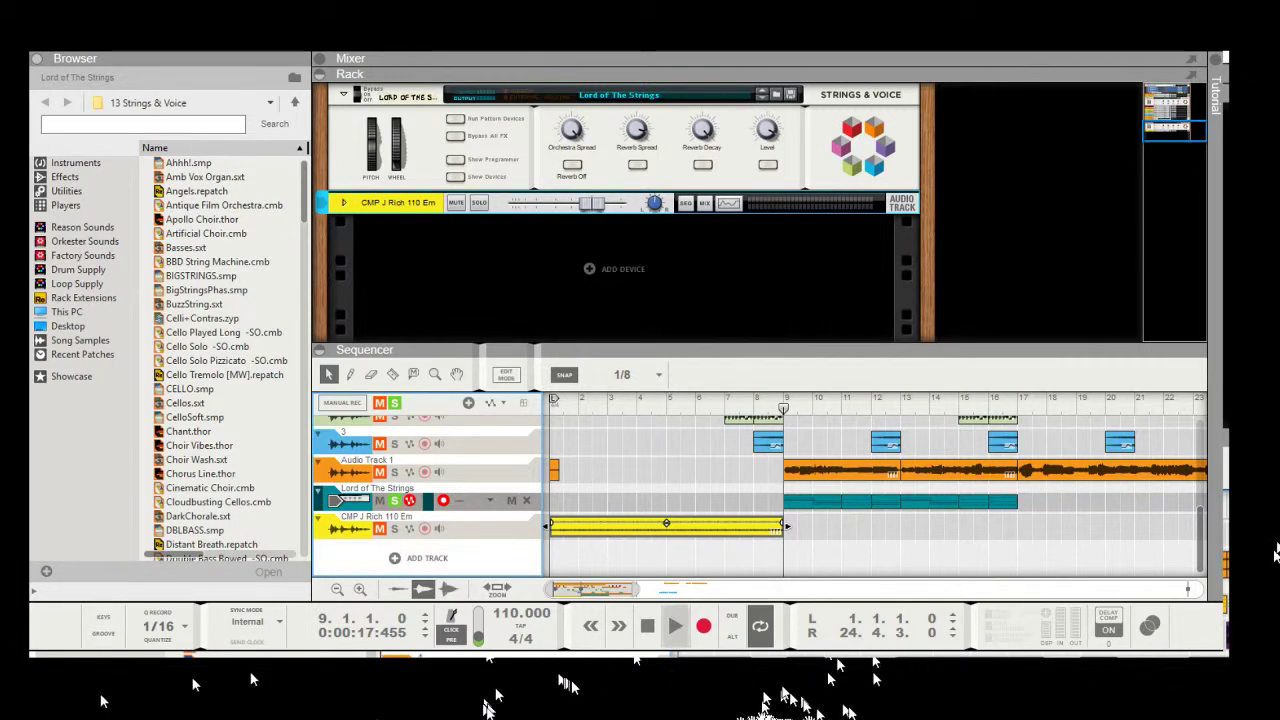
click(675, 626)
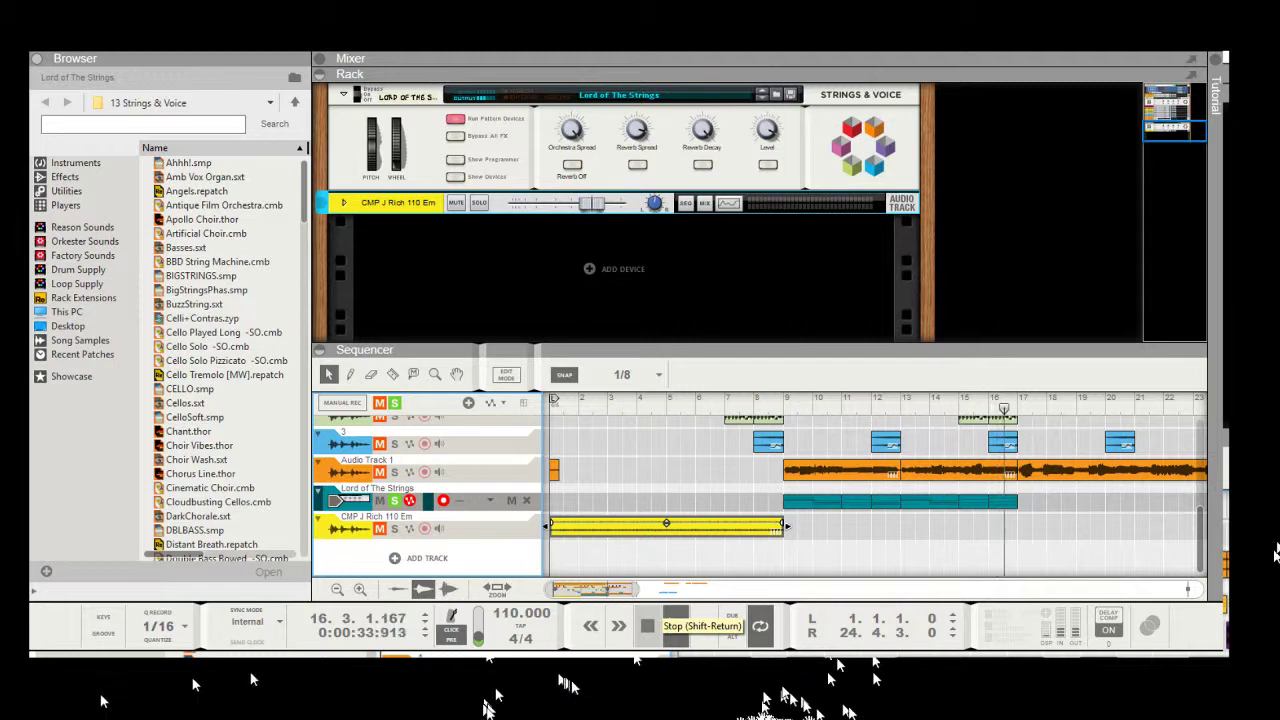
click(648, 625)
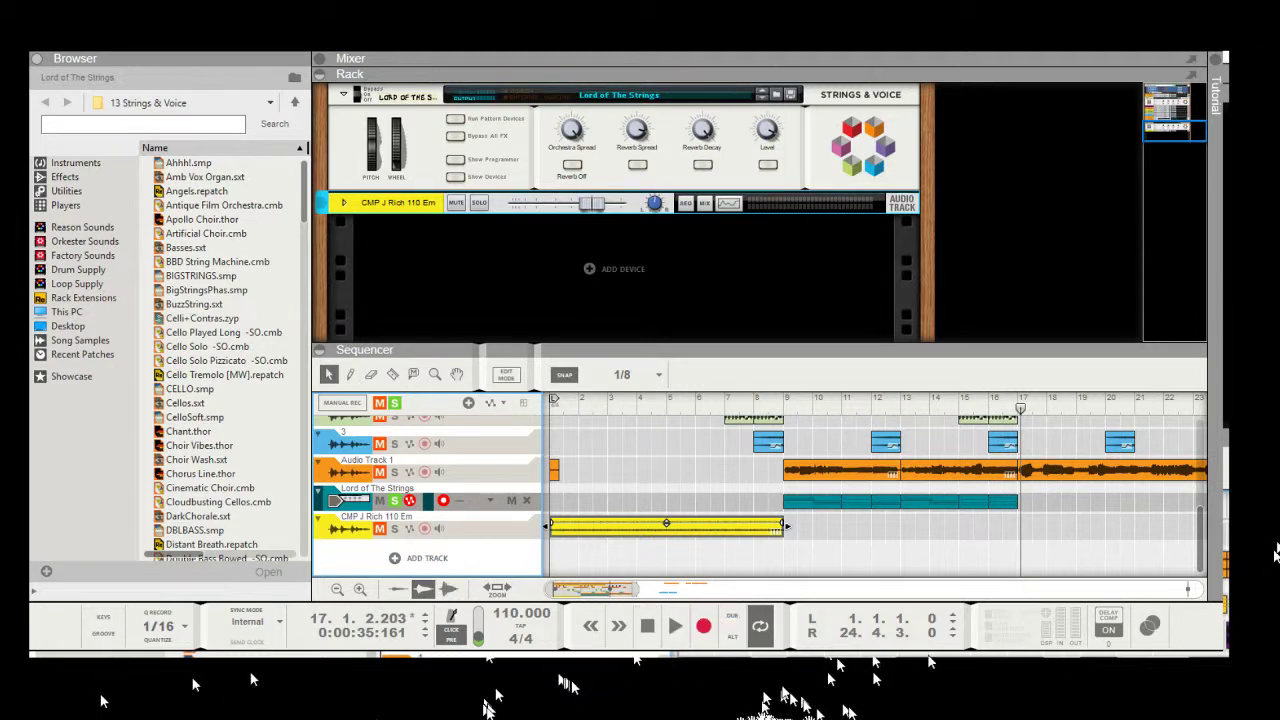
Step: Return the playhead to the song start and turn off solo on the Lord of The Strings track
click(1021, 400)
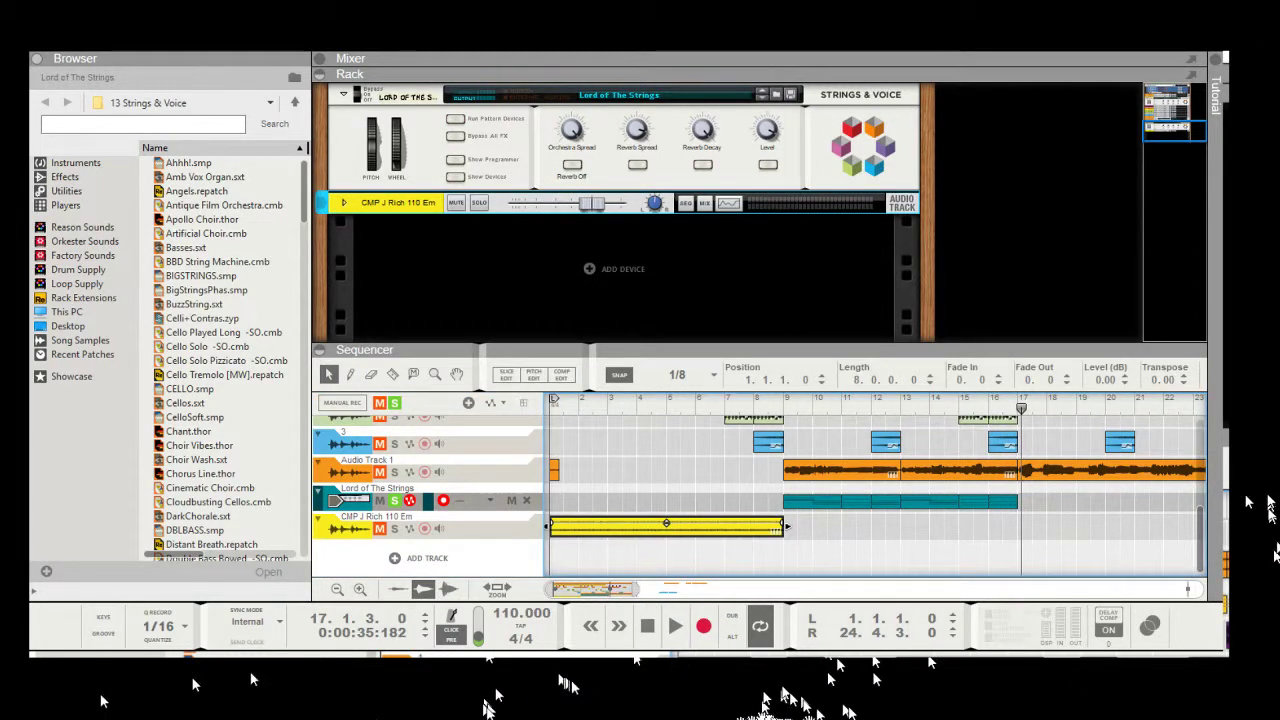
drag(1021, 408, 776, 408)
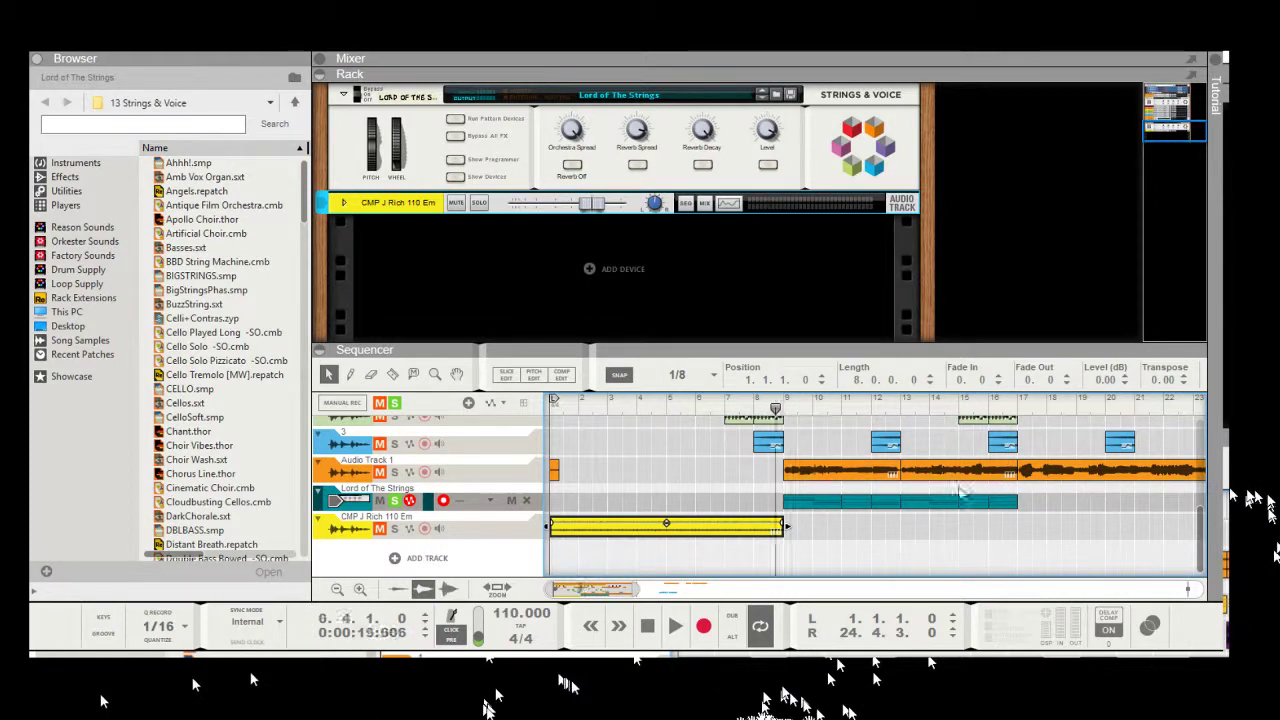
drag(960, 491, 647, 492)
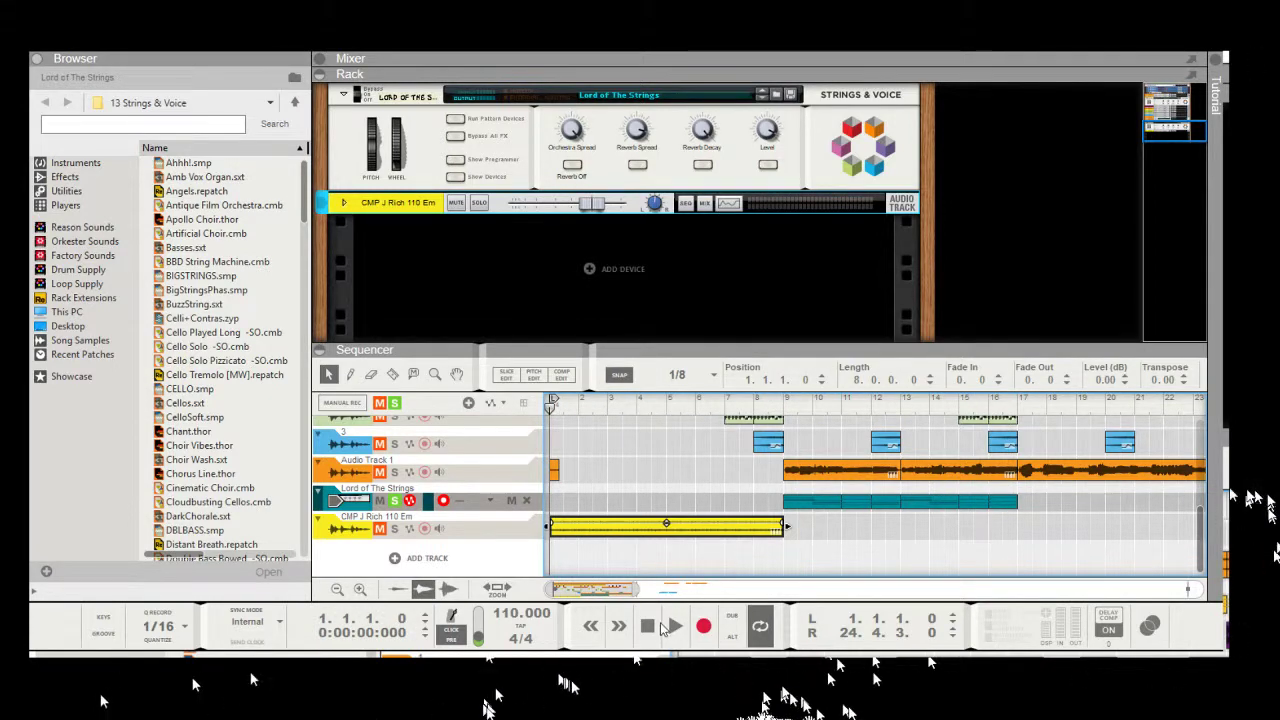
scroll(661, 628, up, 5)
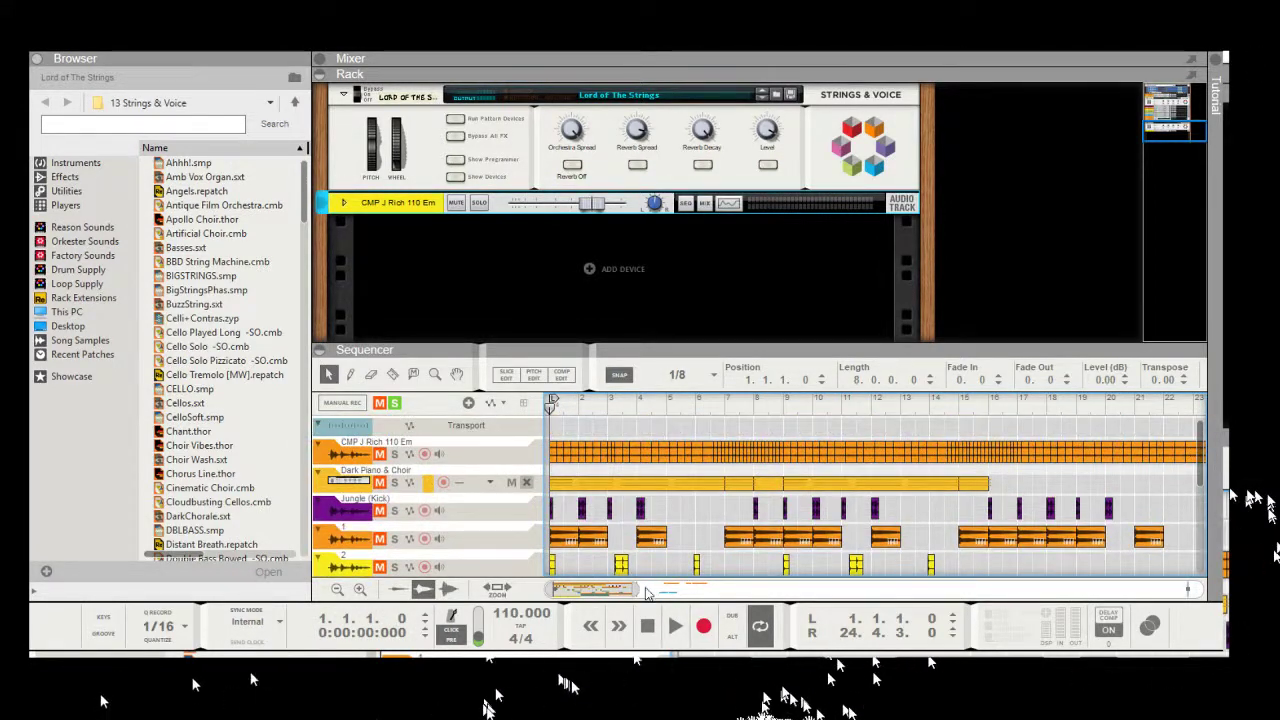
scroll(654, 553, down, 2)
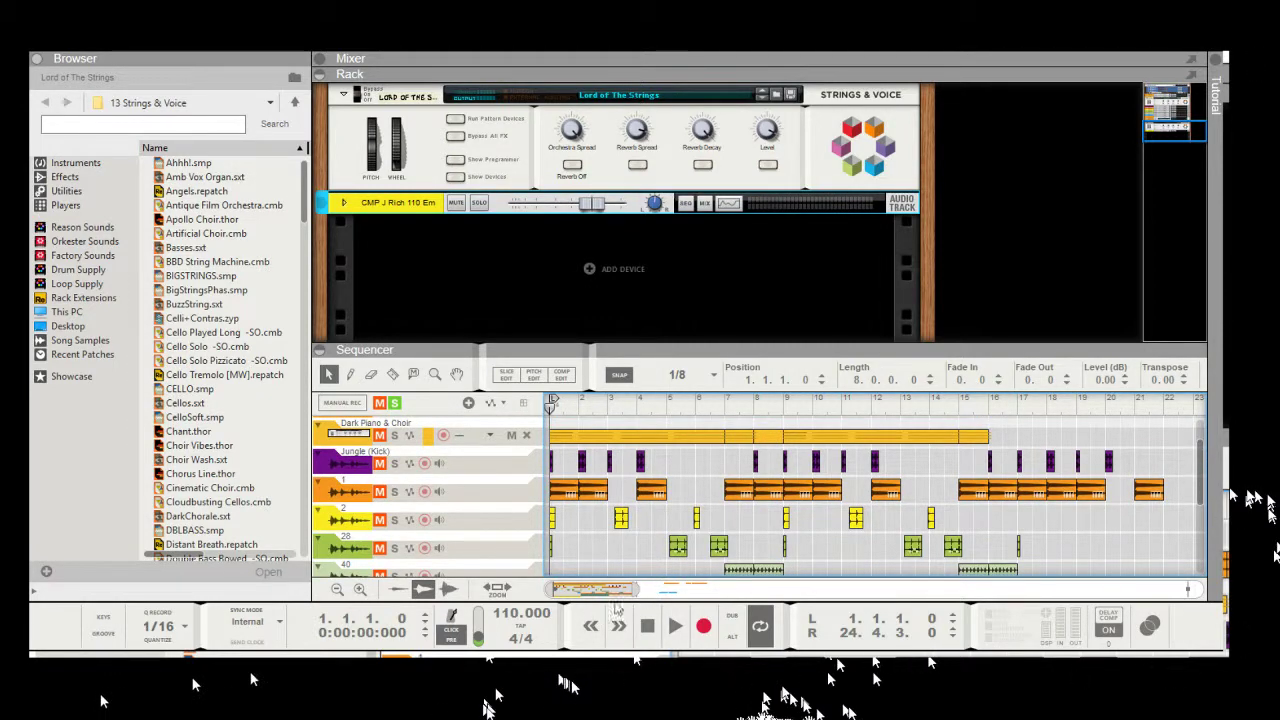
scroll(617, 608, down, 4)
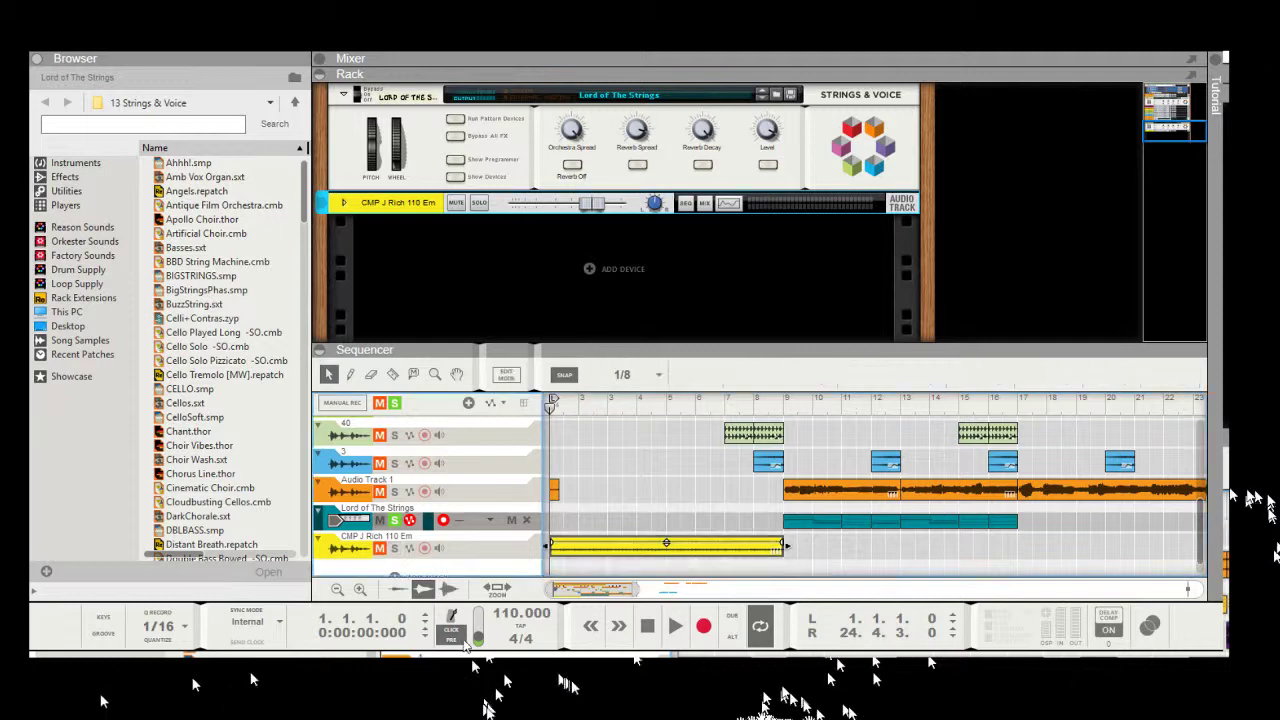
click(394, 521)
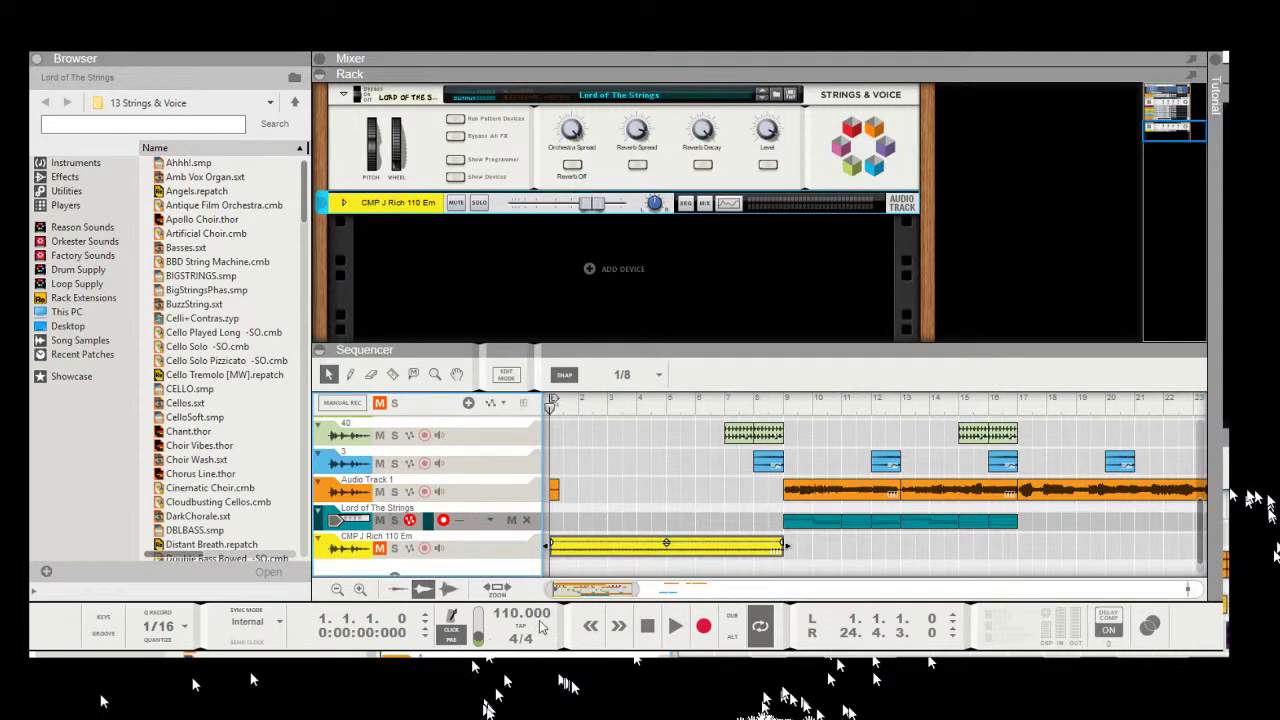
Step: Solo the Jungle (Kick) track, play its first bars and return the playhead to the song start
scroll(760, 495, up, 5)
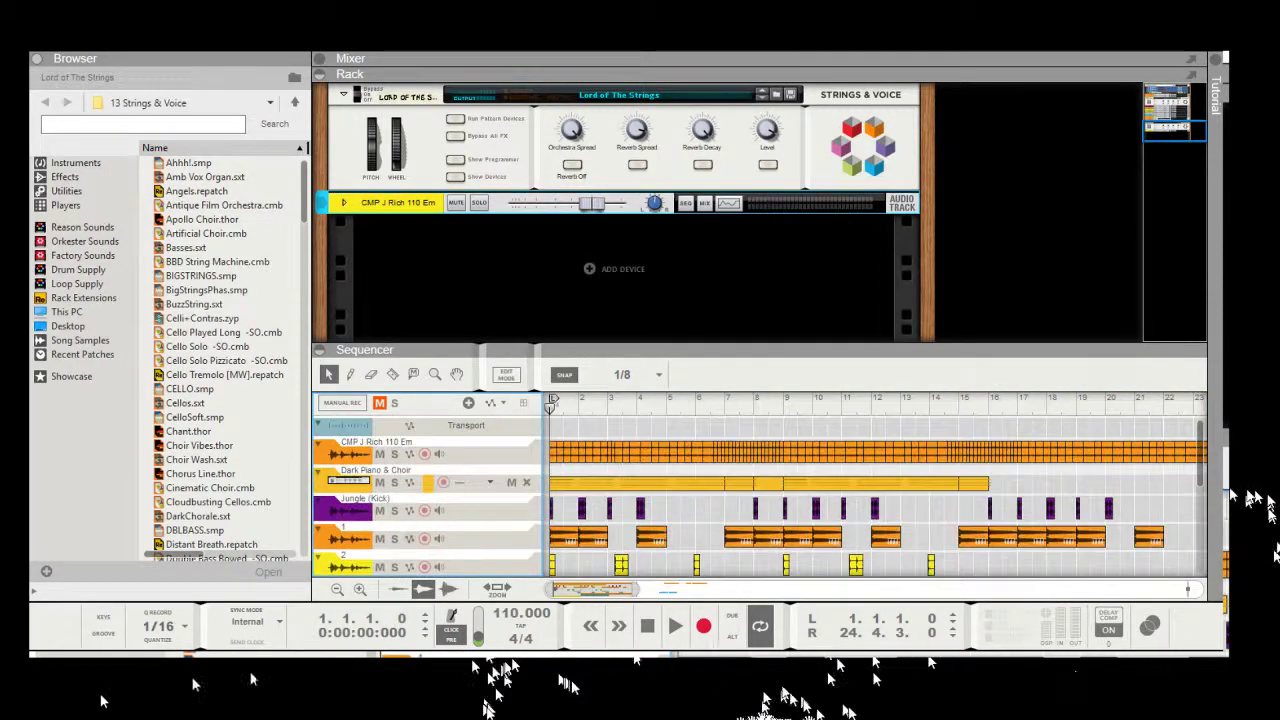
scroll(760, 495, down, 2)
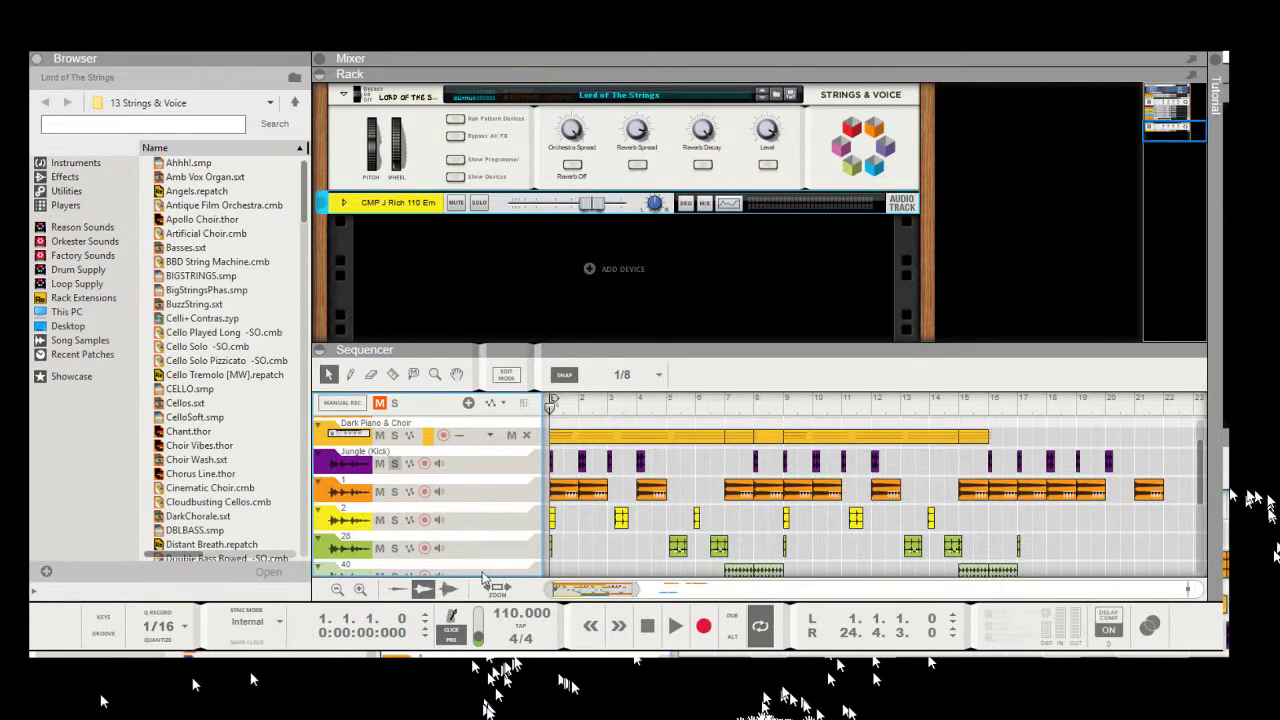
click(395, 464)
click(672, 510)
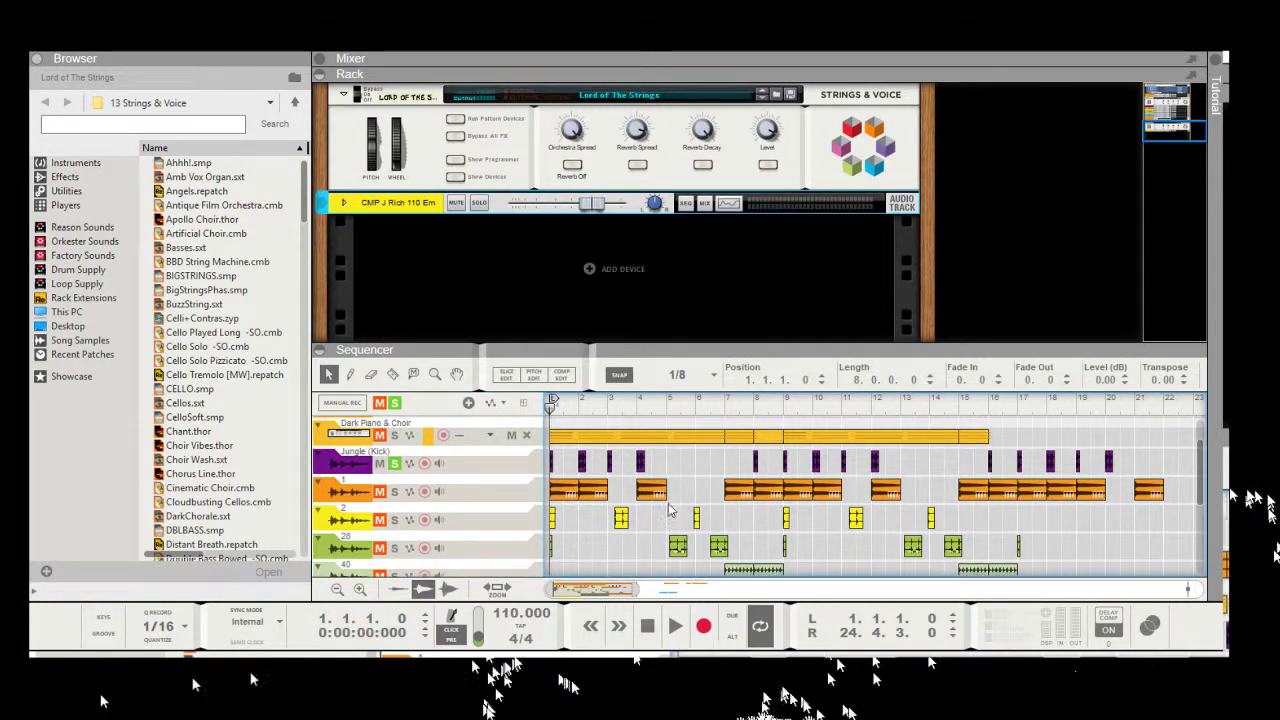
click(675, 625)
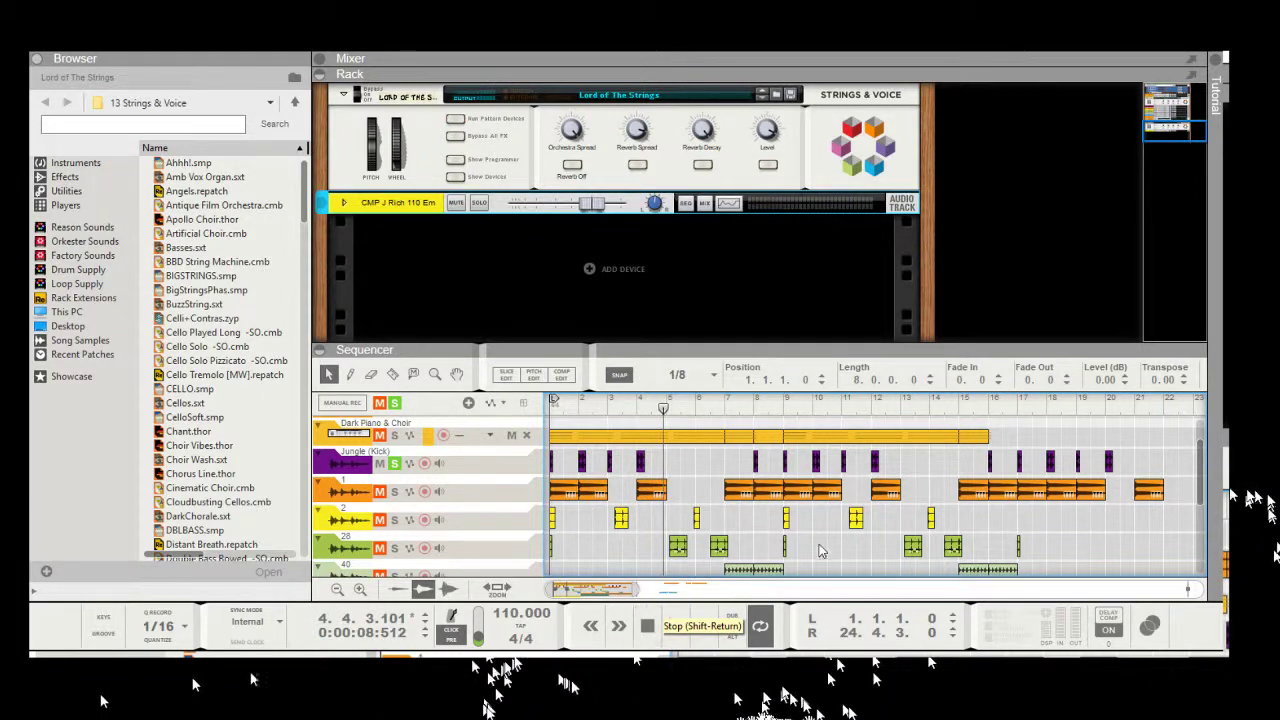
drag(663, 408, 550, 408)
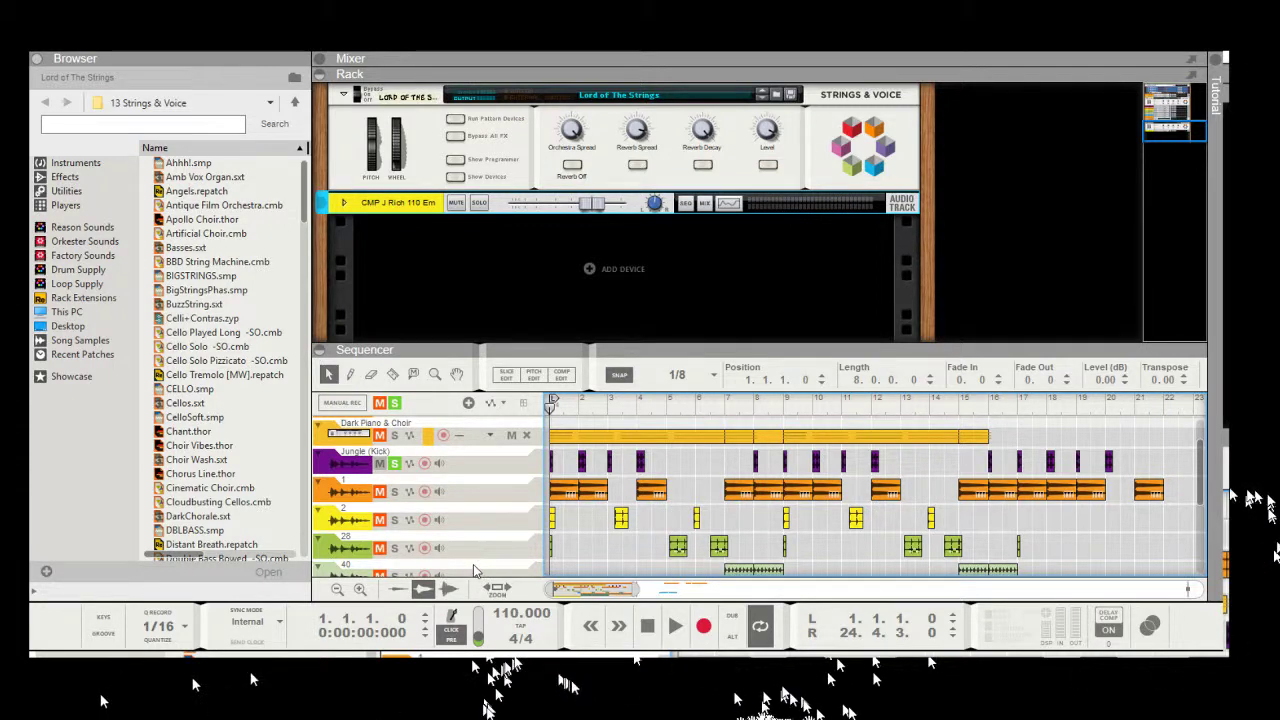
Step: Turn off solo on the Jungle (Kick) track
click(394, 463)
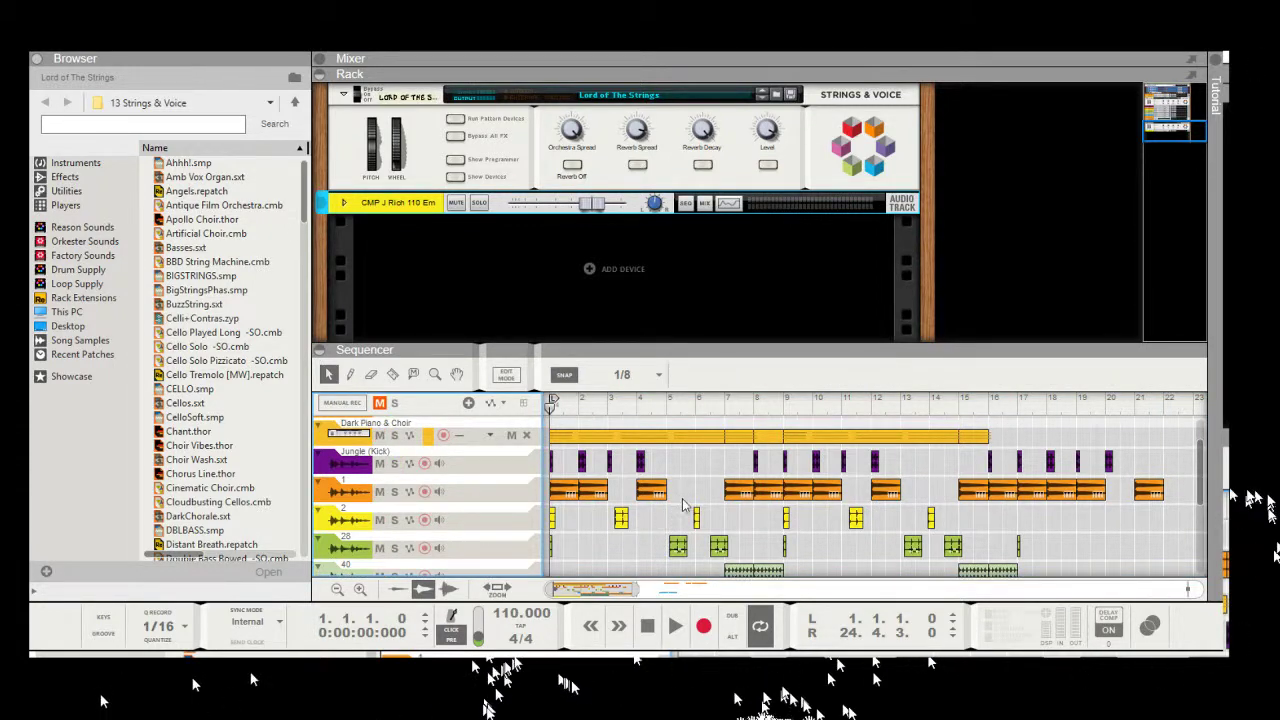
click(656, 500)
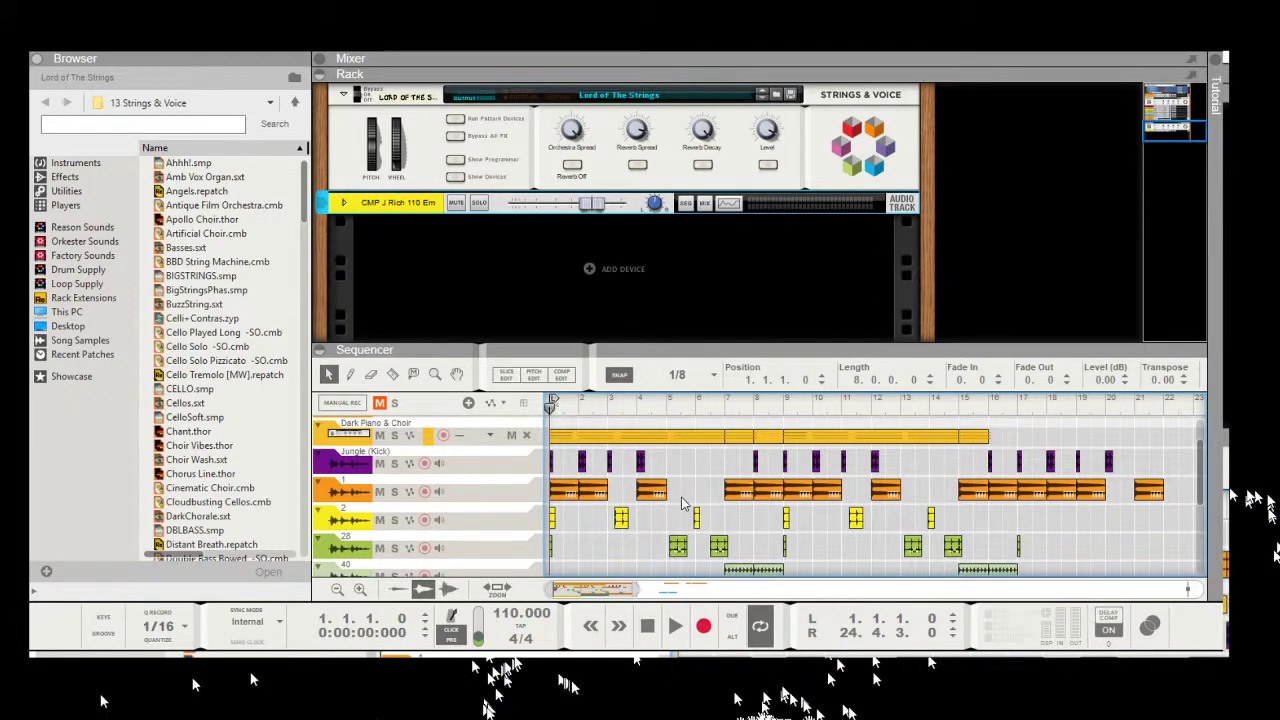
click(379, 491)
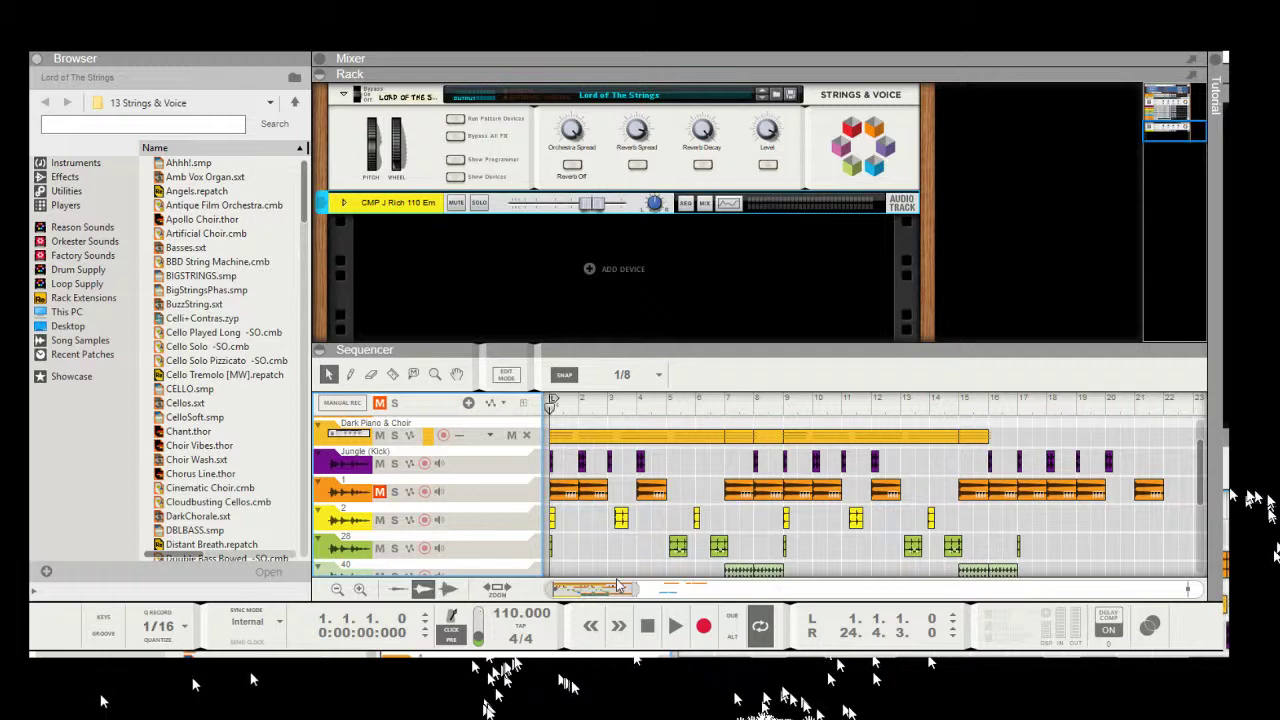
key(space)
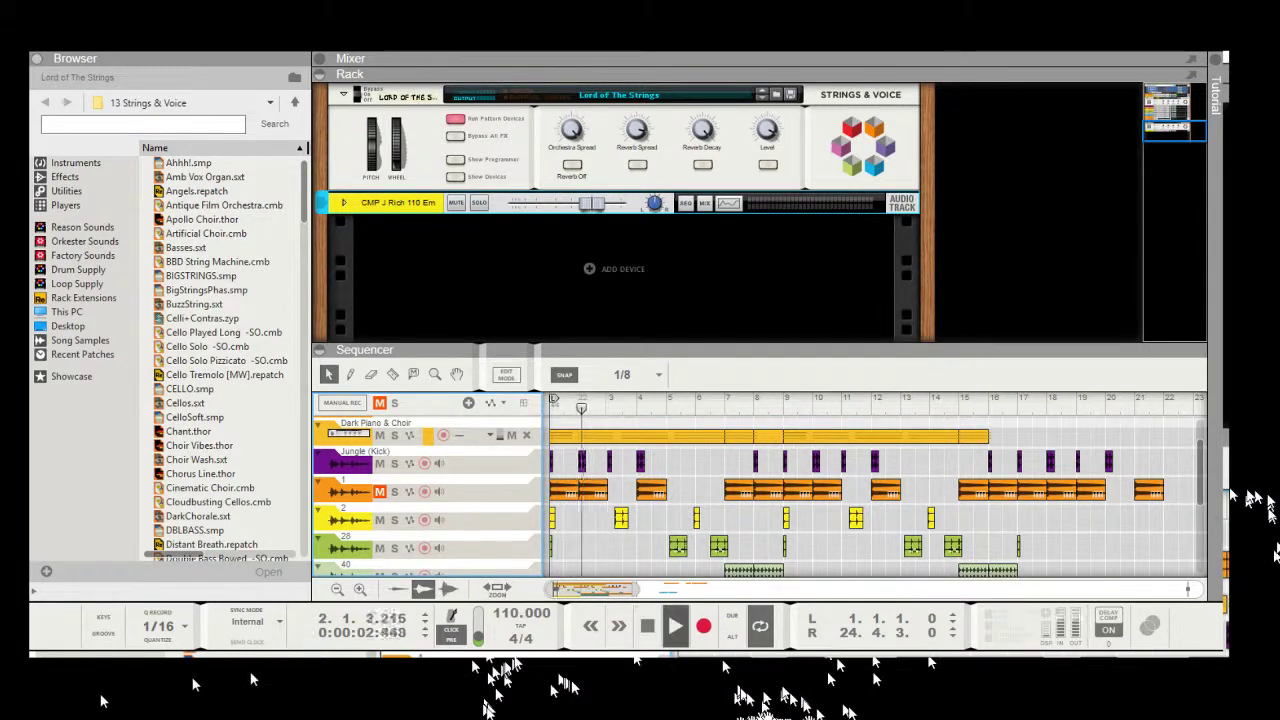
click(648, 626)
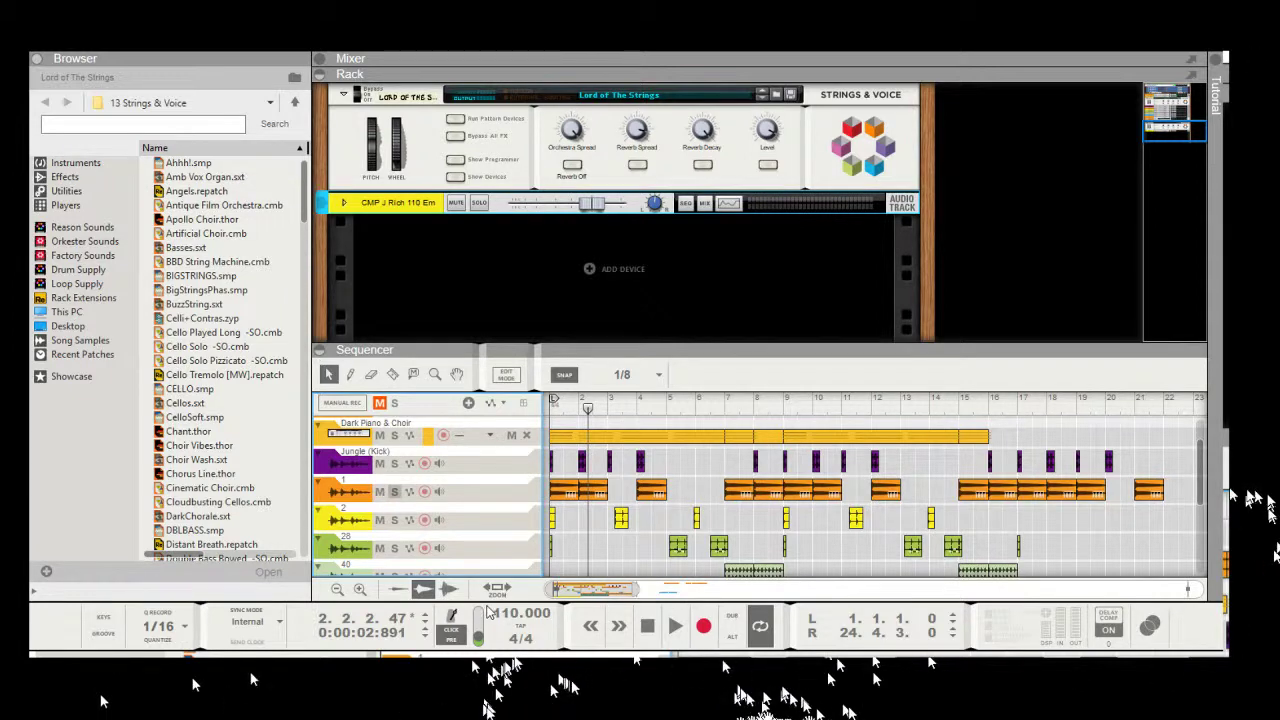
Step: Solo track 1 and play its clips from the song start to the end of bar 4
click(394, 491)
click(550, 406)
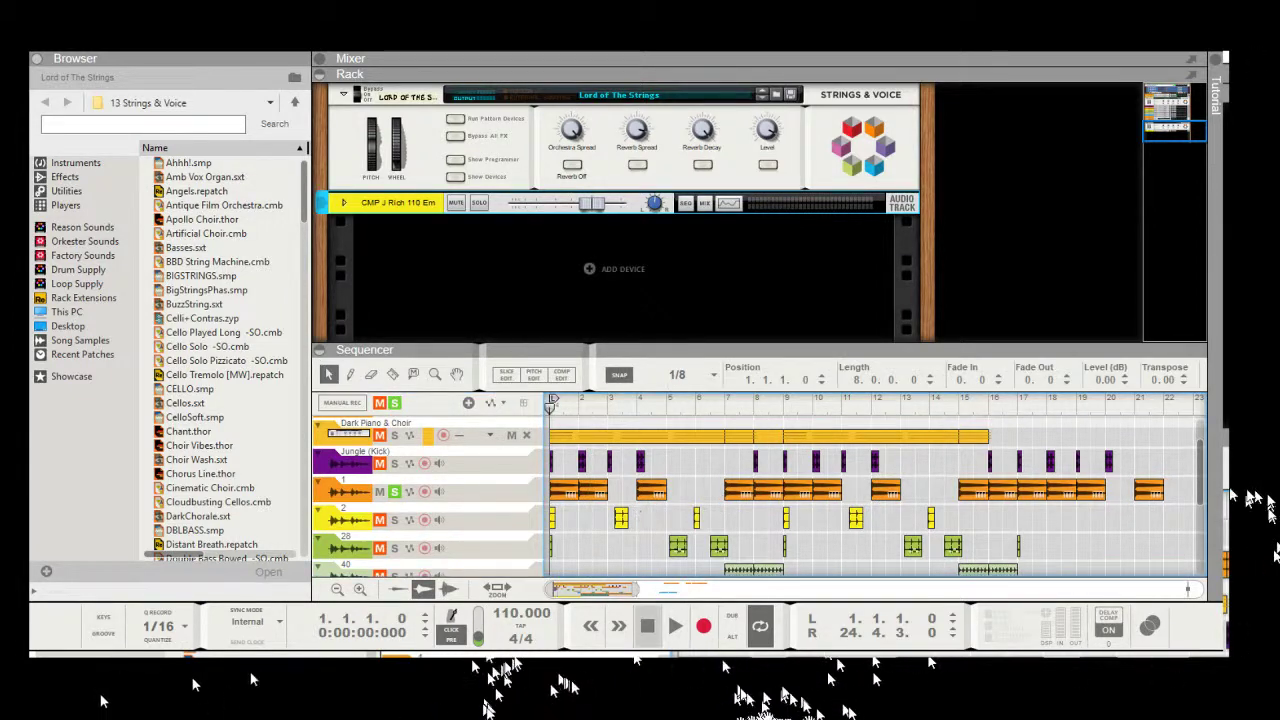
click(676, 626)
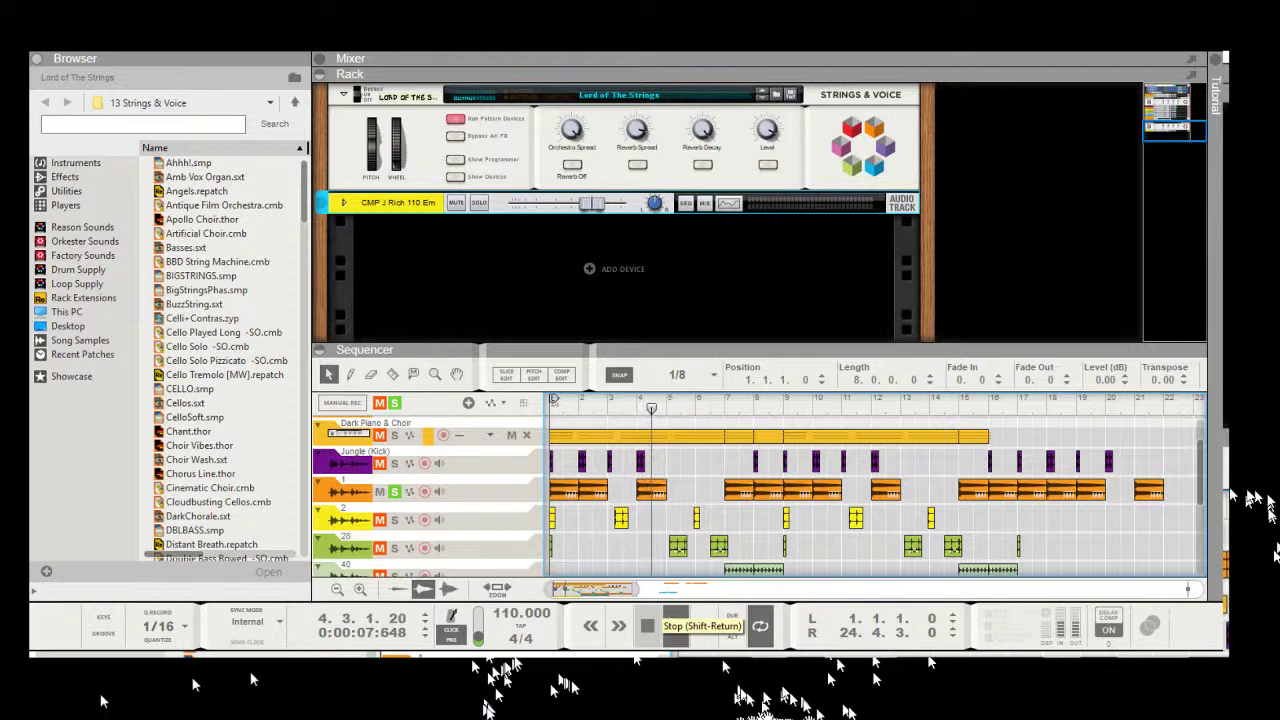
click(648, 625)
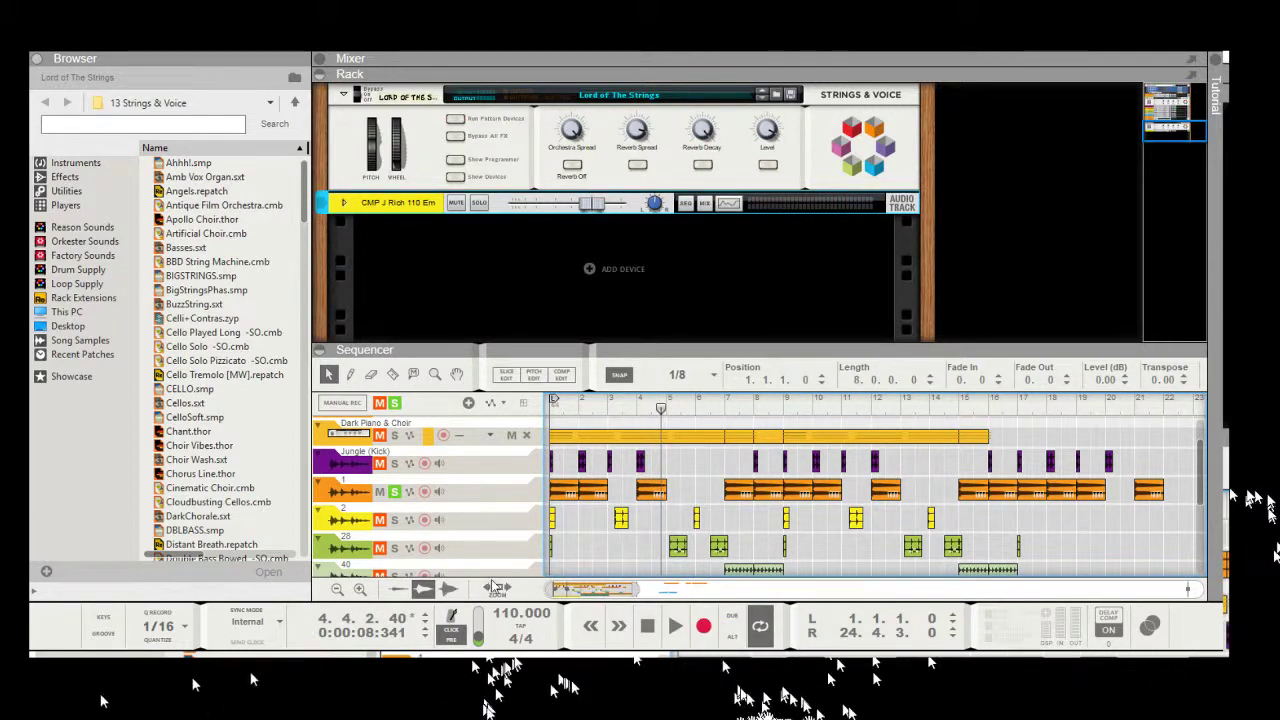
Step: Solo track 2 in place of track 1, play from the song start past bar 7 and return the playhead to the start
click(380, 492)
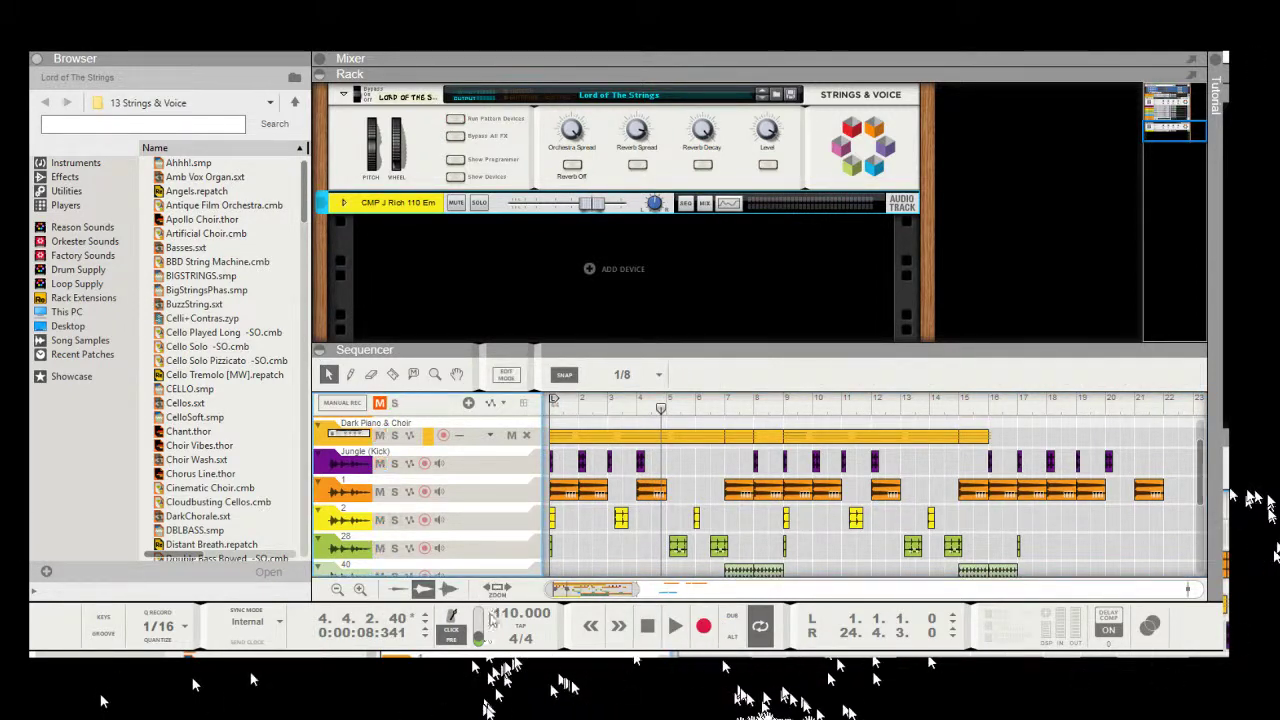
drag(588, 404, 549, 405)
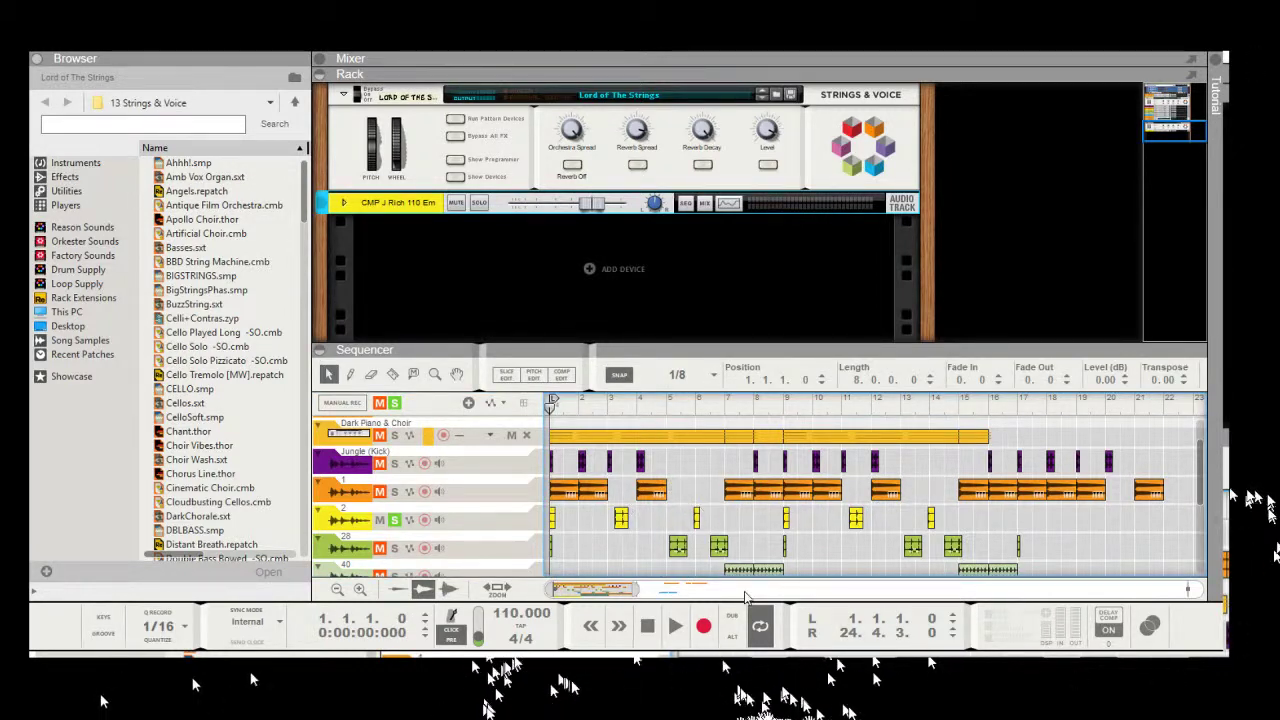
click(676, 625)
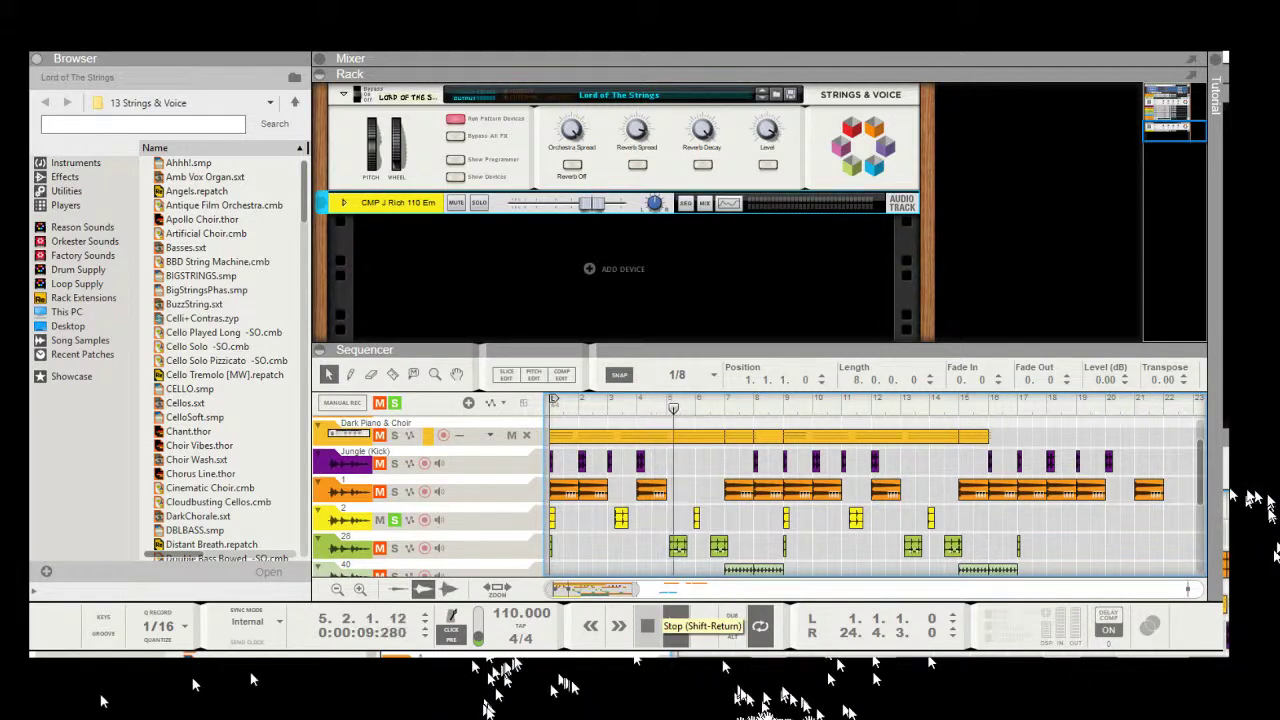
scroll(846, 650, down, 1)
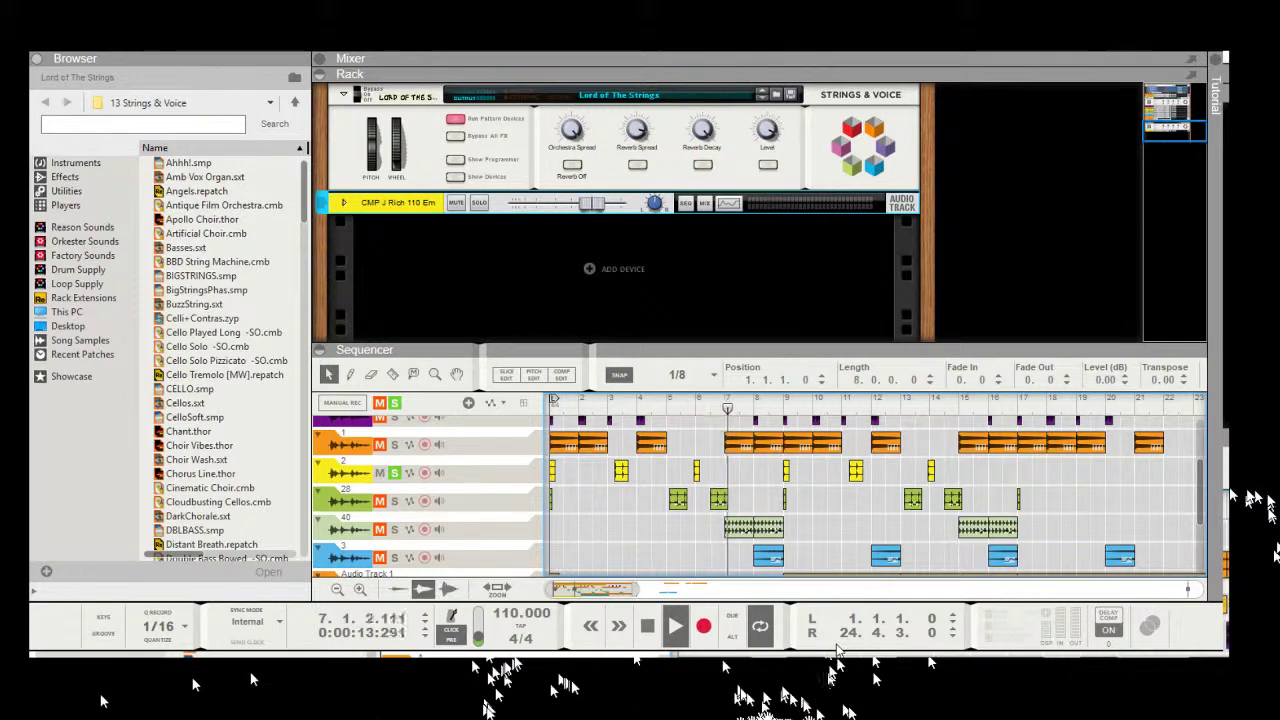
drag(738, 408, 549, 408)
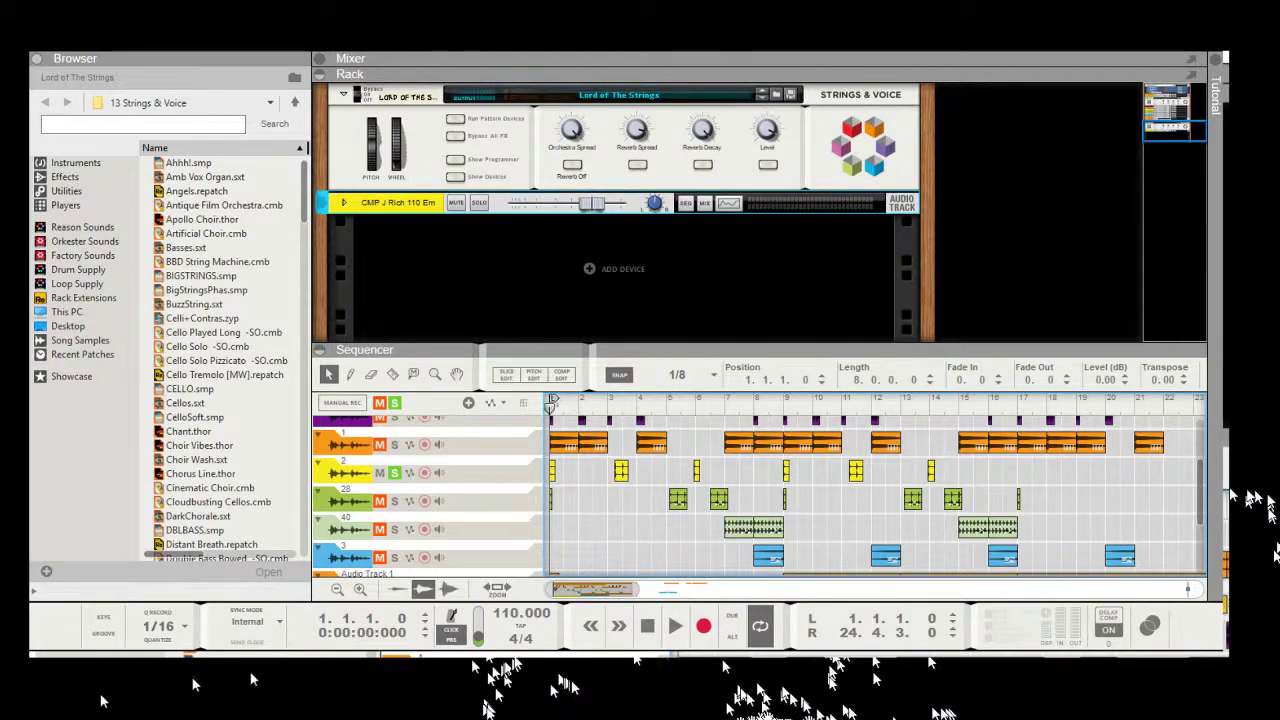
Step: Examine the Audio Track 1 recordings between bars 9 and 25 by selecting the individual clips
scroll(875, 490, right, 5)
scroll(1000, 500, down, 4)
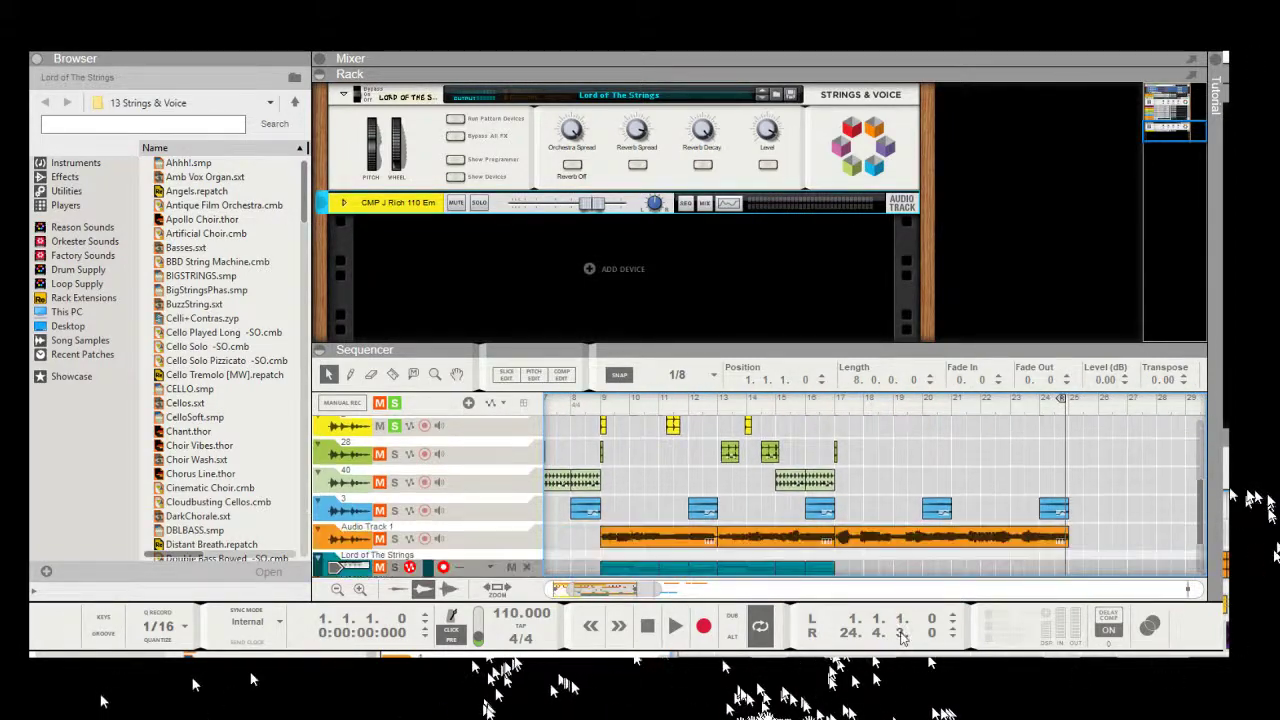
click(846, 468)
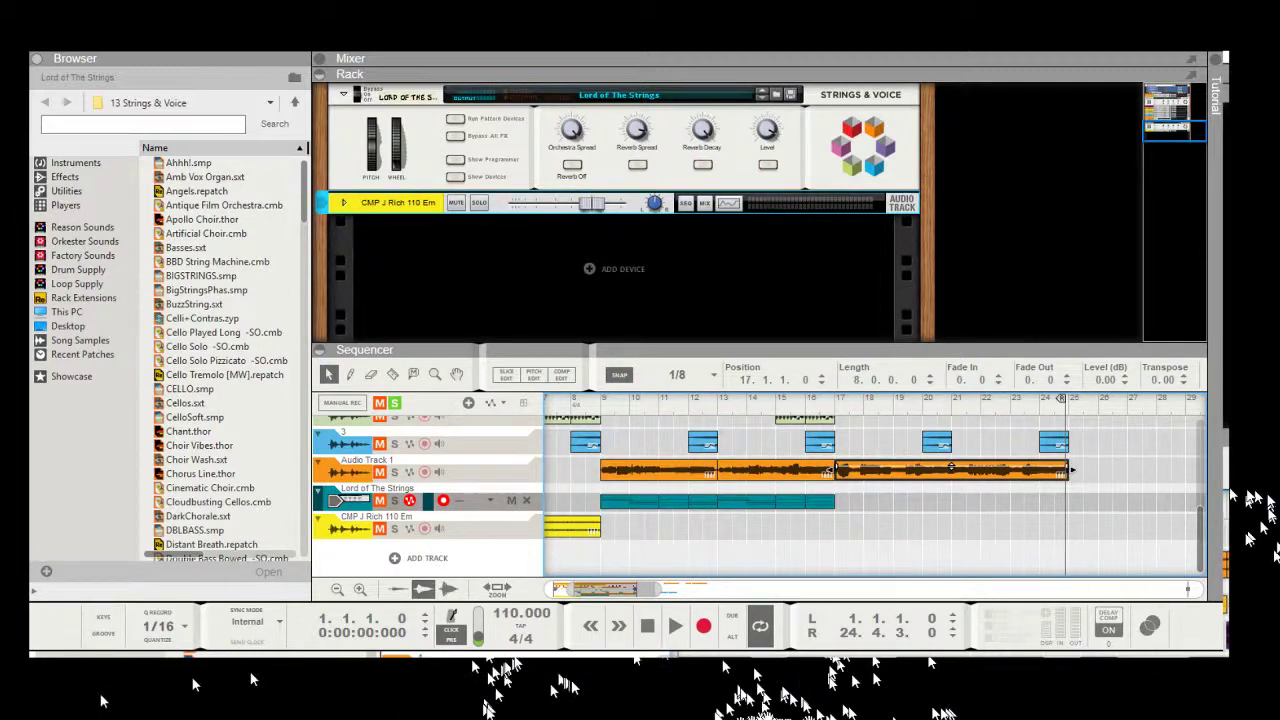
drag(615, 589, 621, 589)
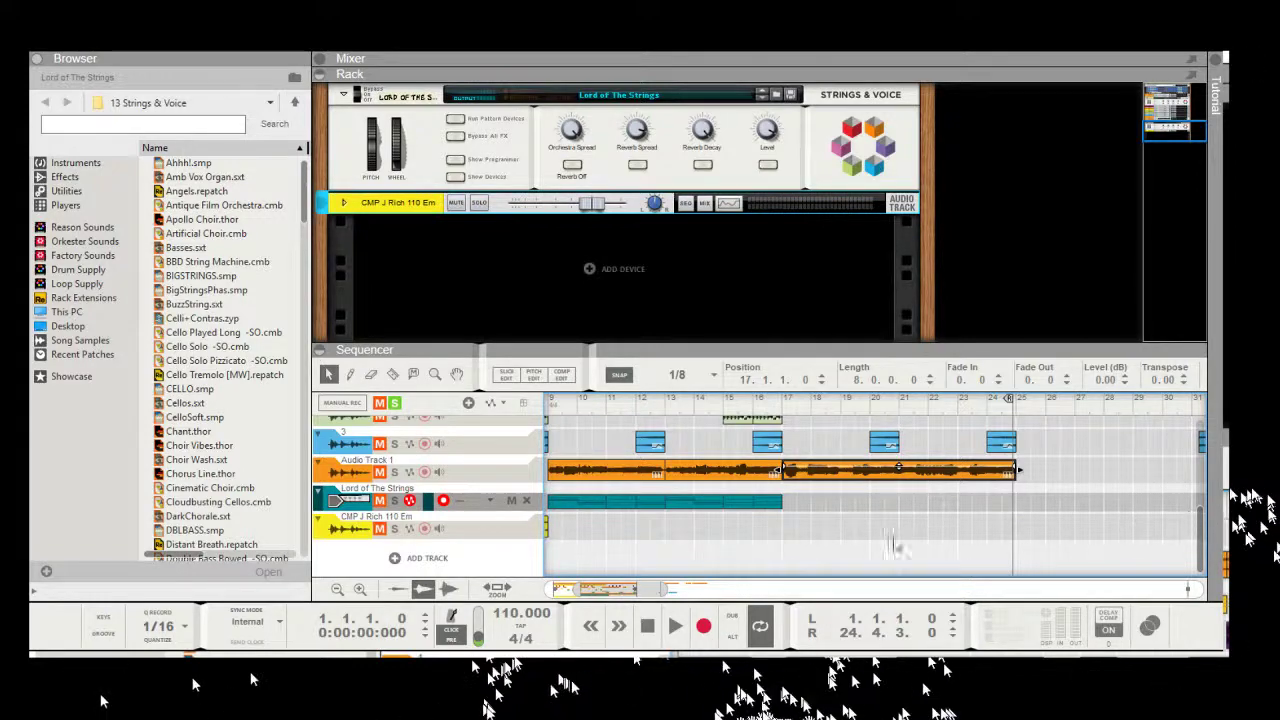
key(Left)
key(Left)
key(Right)
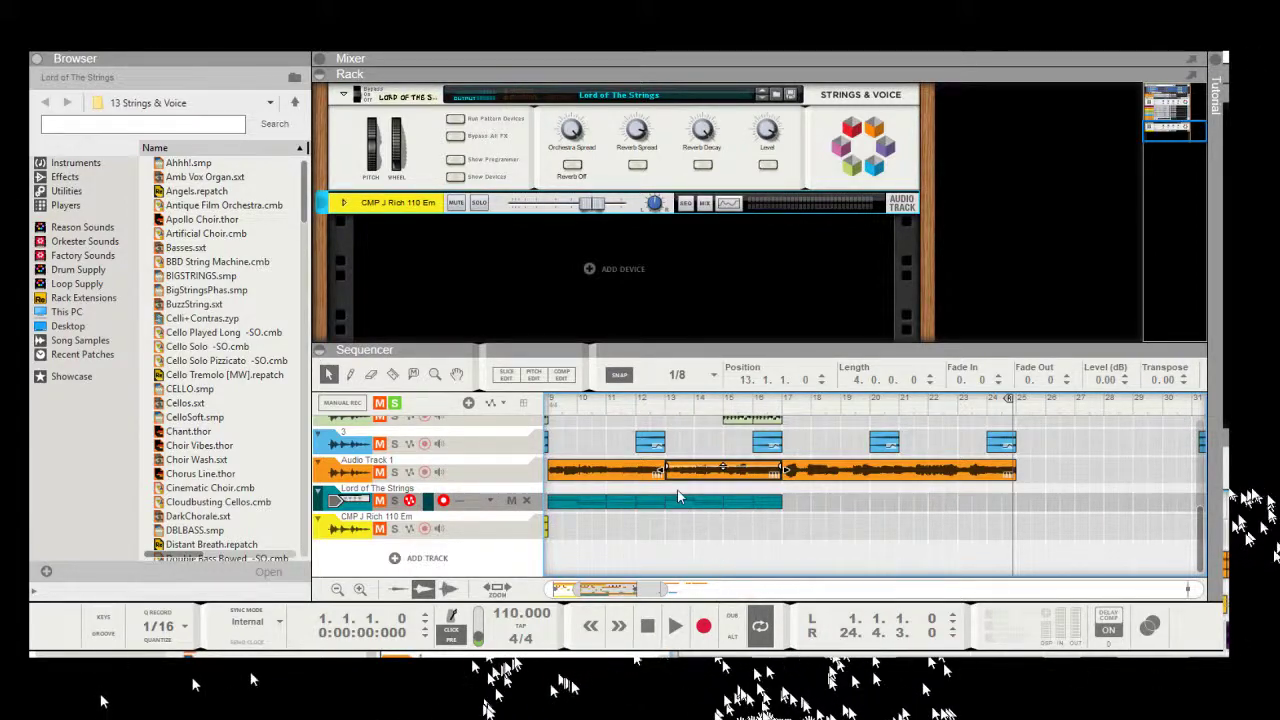
Step: Solo Audio Track 1 in place of track 2 and play it from bar 9 through bar 24
drag(548, 398, 615, 427)
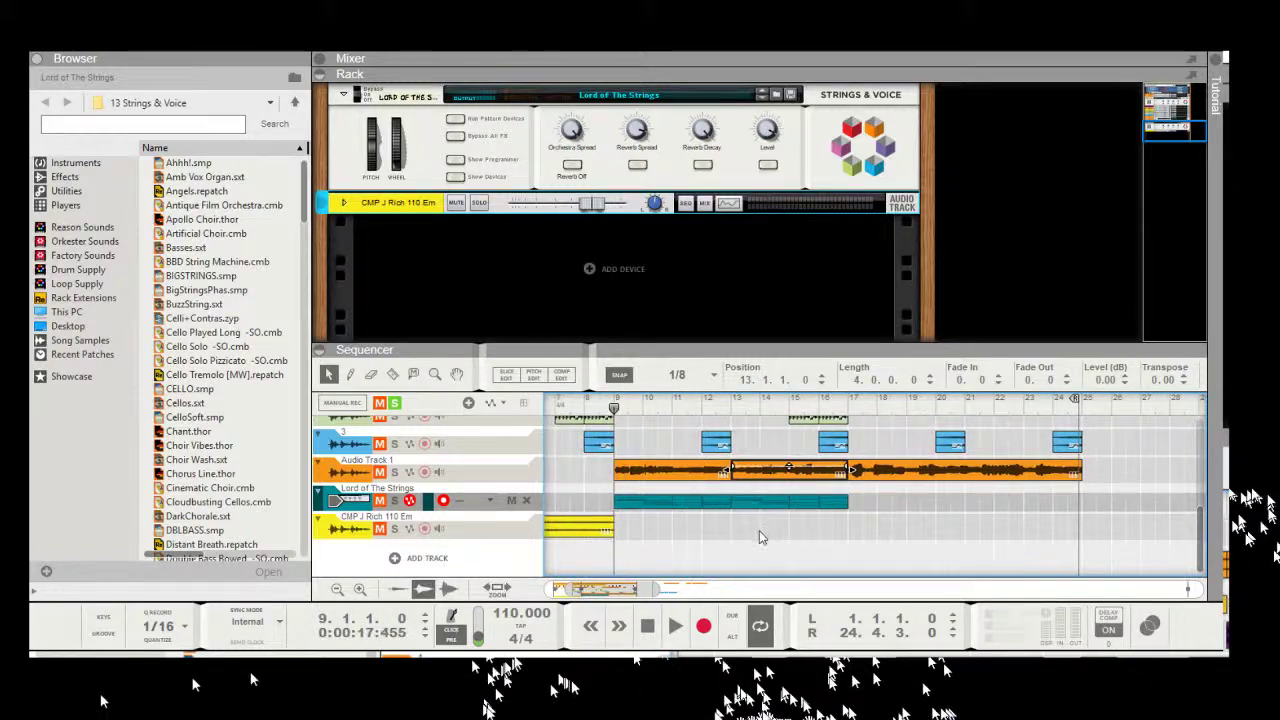
click(481, 547)
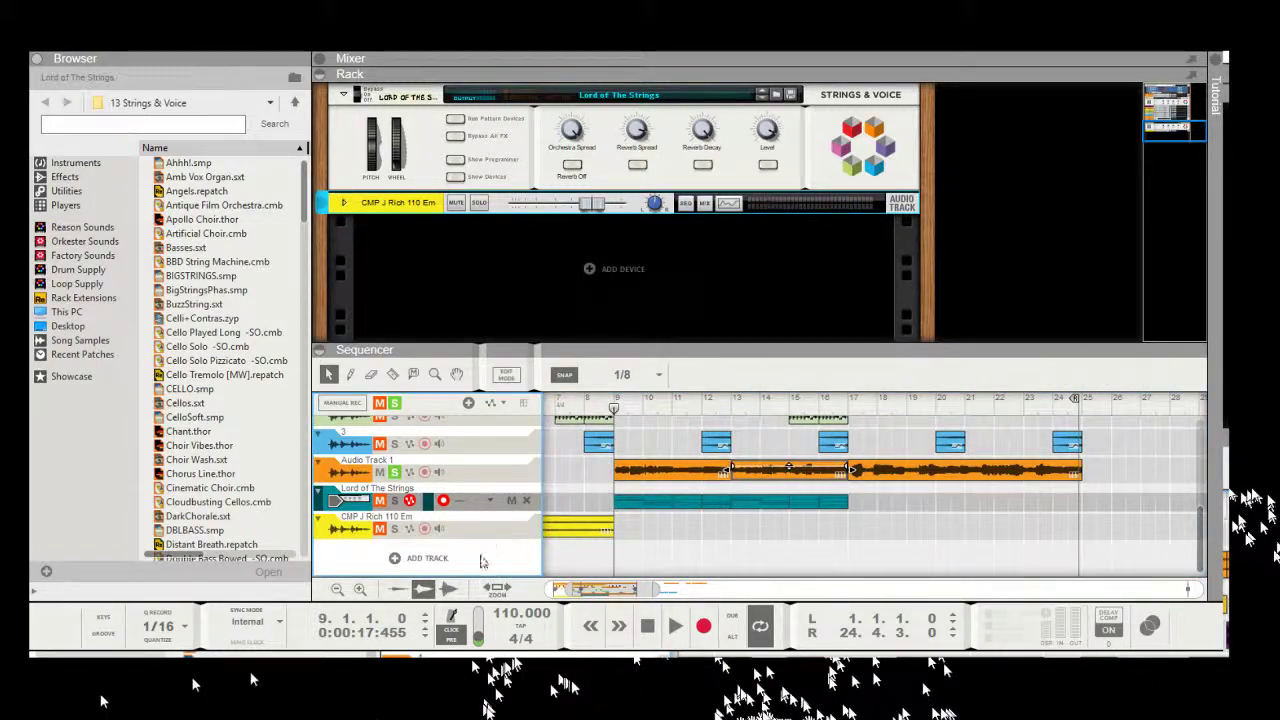
scroll(481, 562, up, 5)
scroll(505, 580, down, 5)
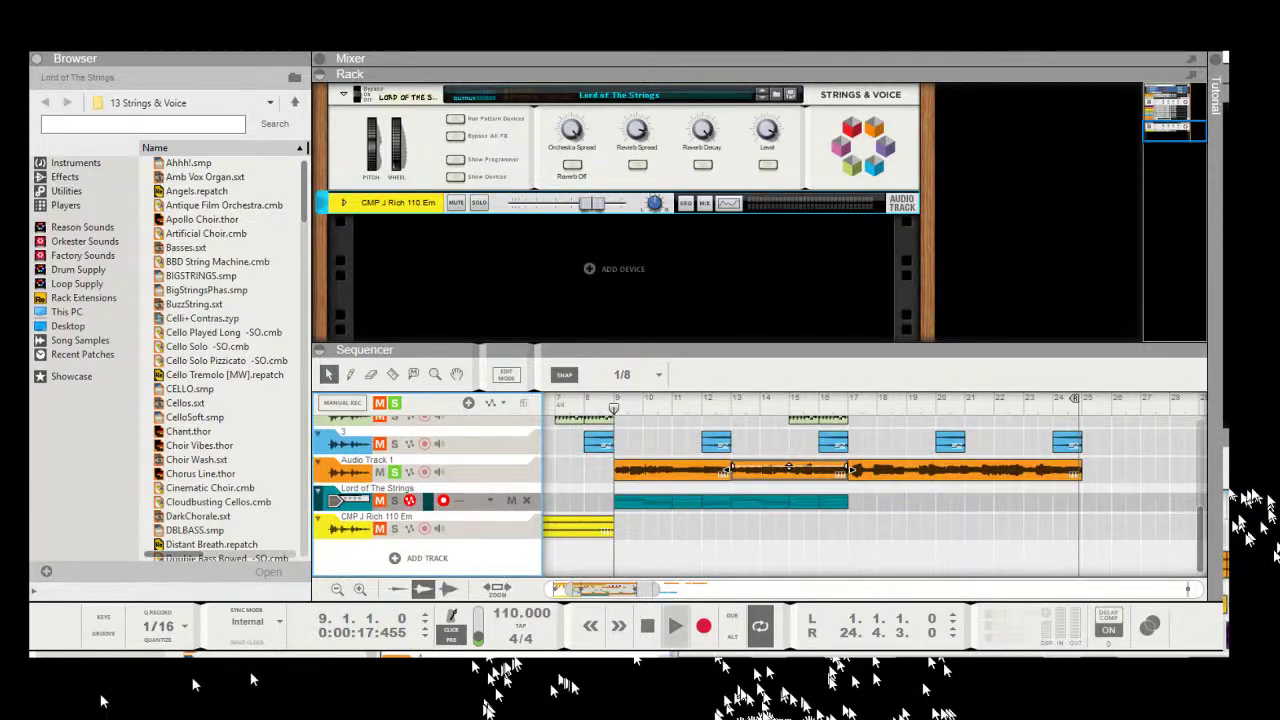
key(space)
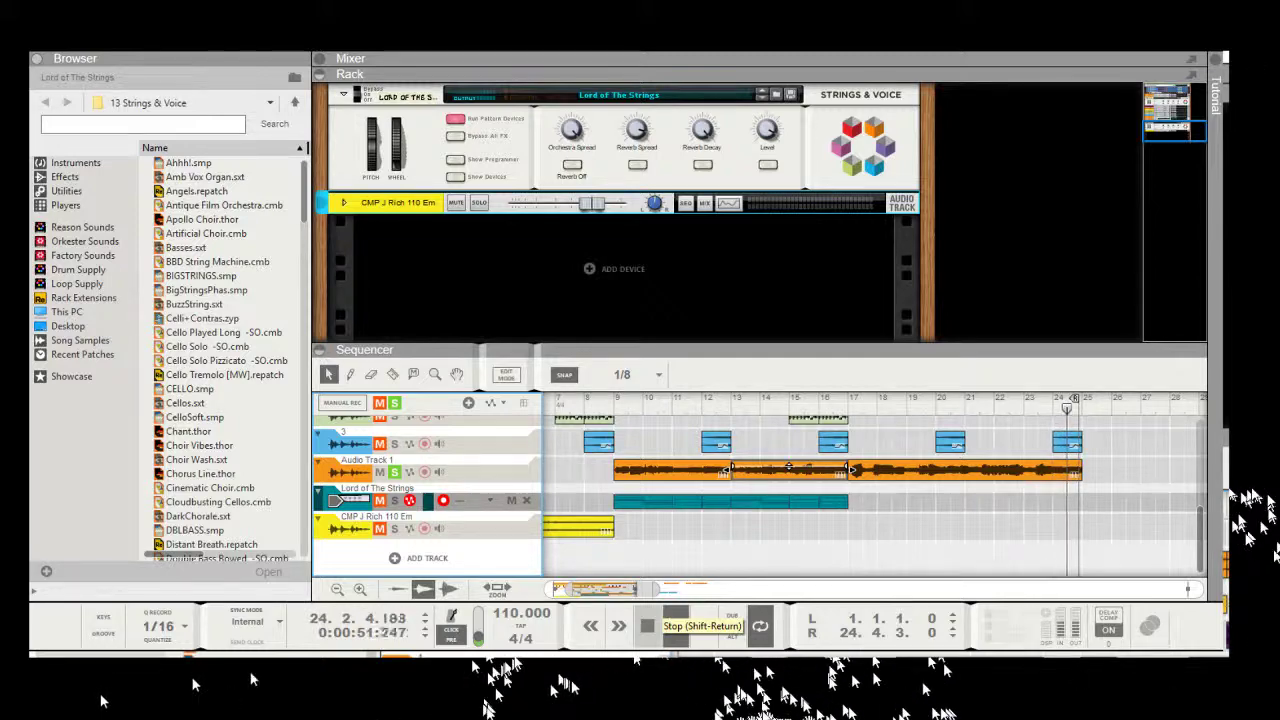
click(647, 626)
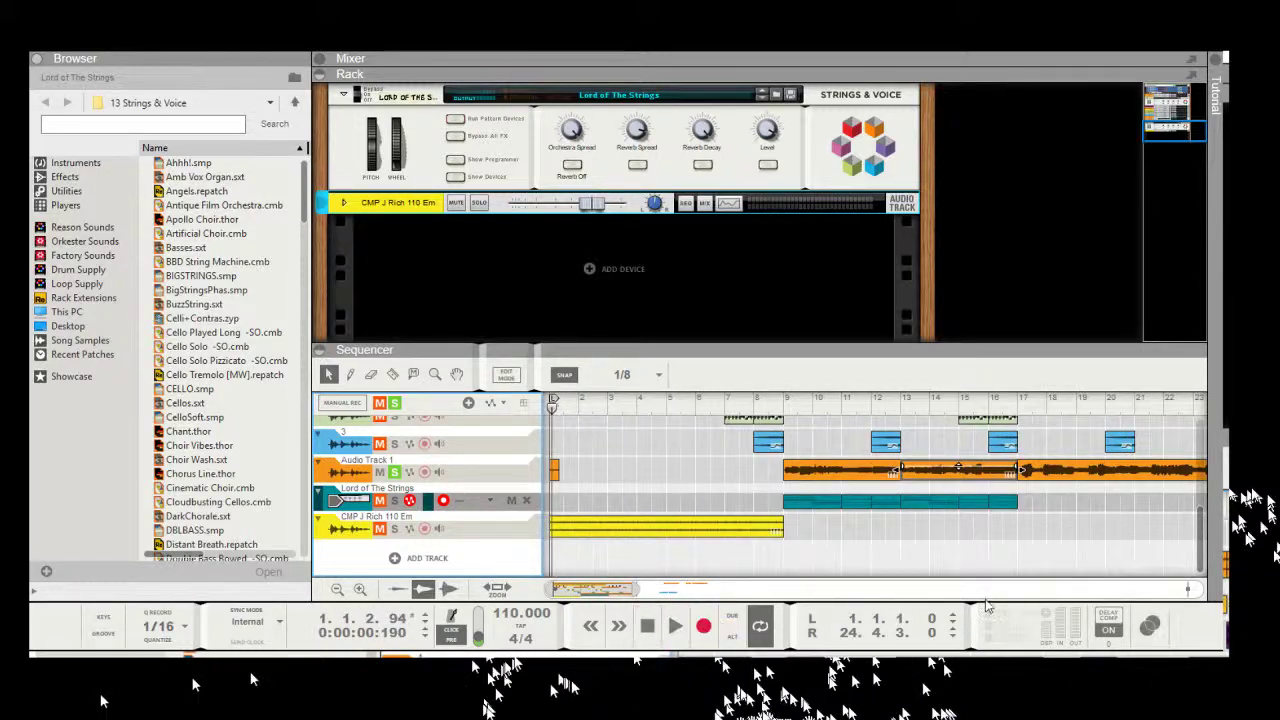
Step: Select the four-bar Audio Track 1 clips at bars 9 and 13 to compare the two takes
click(806, 470)
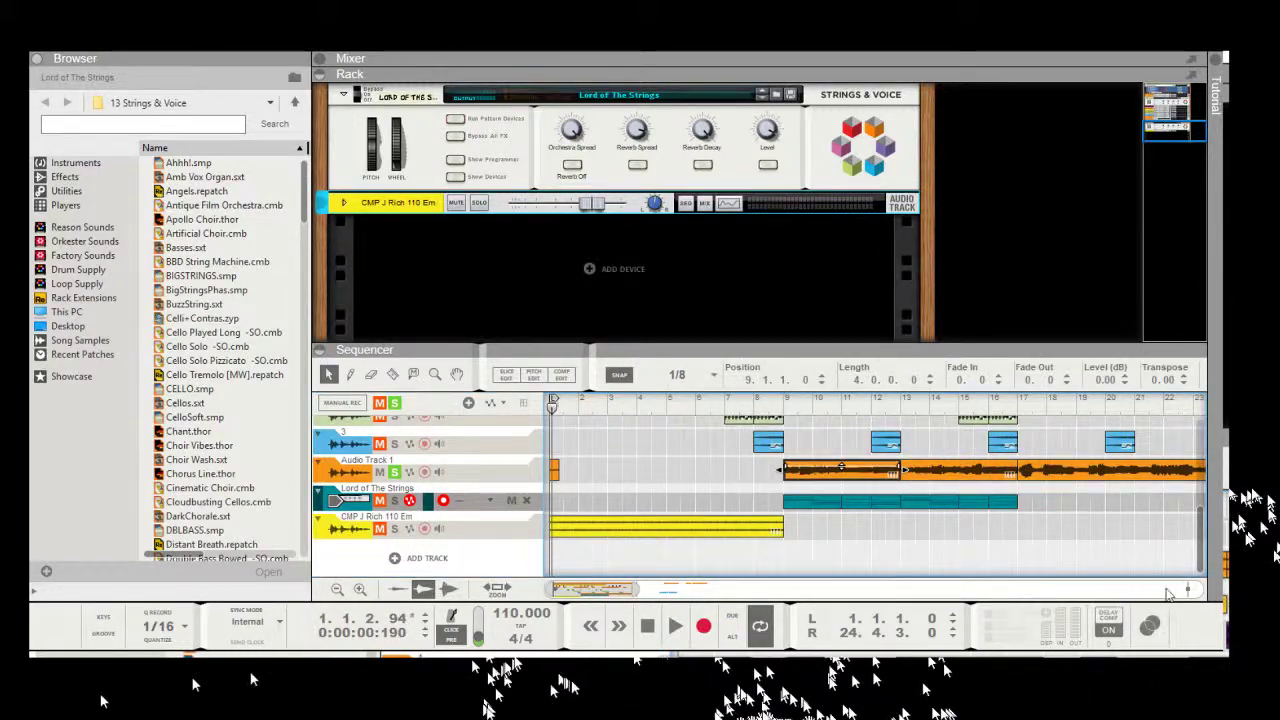
shift+click(943, 467)
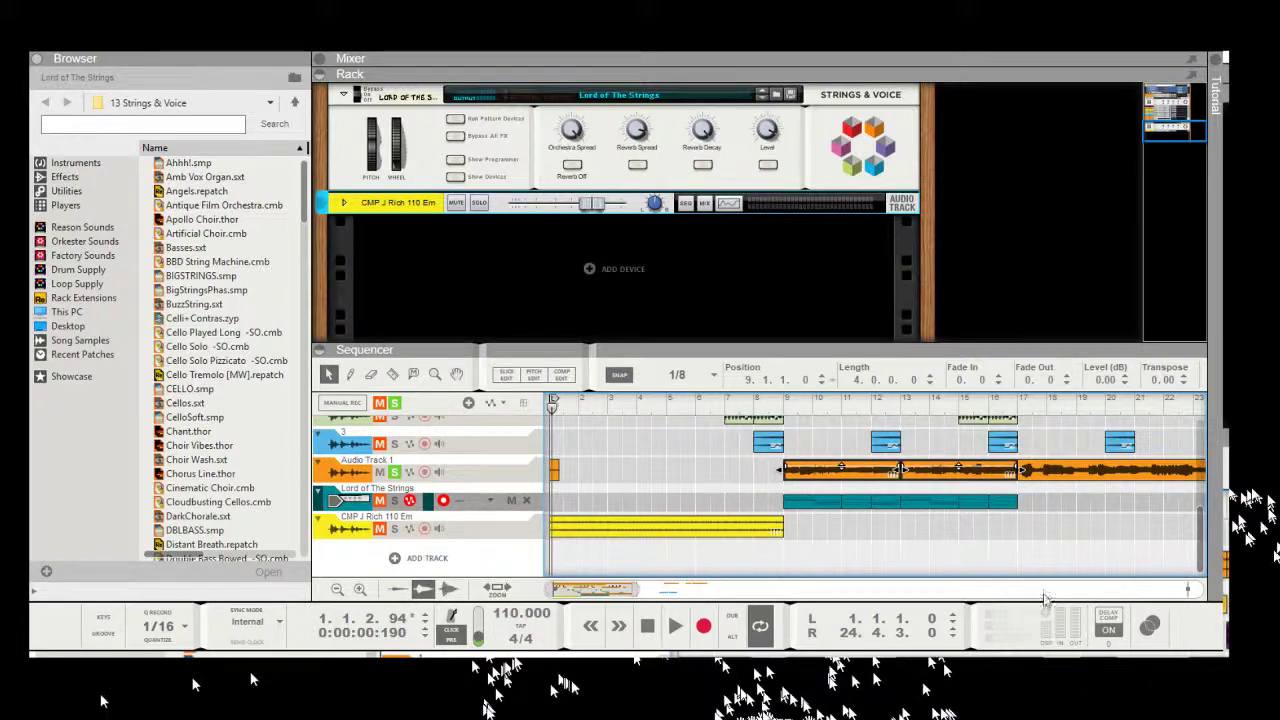
click(1045, 580)
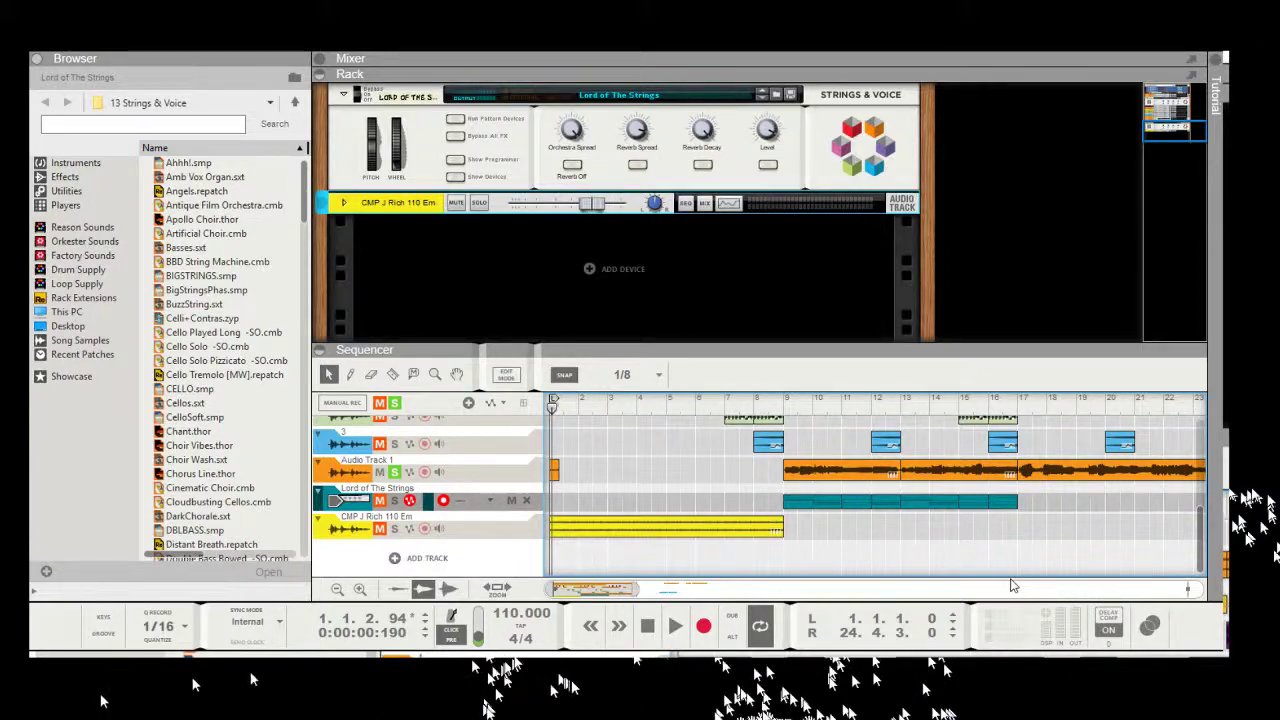
click(858, 469)
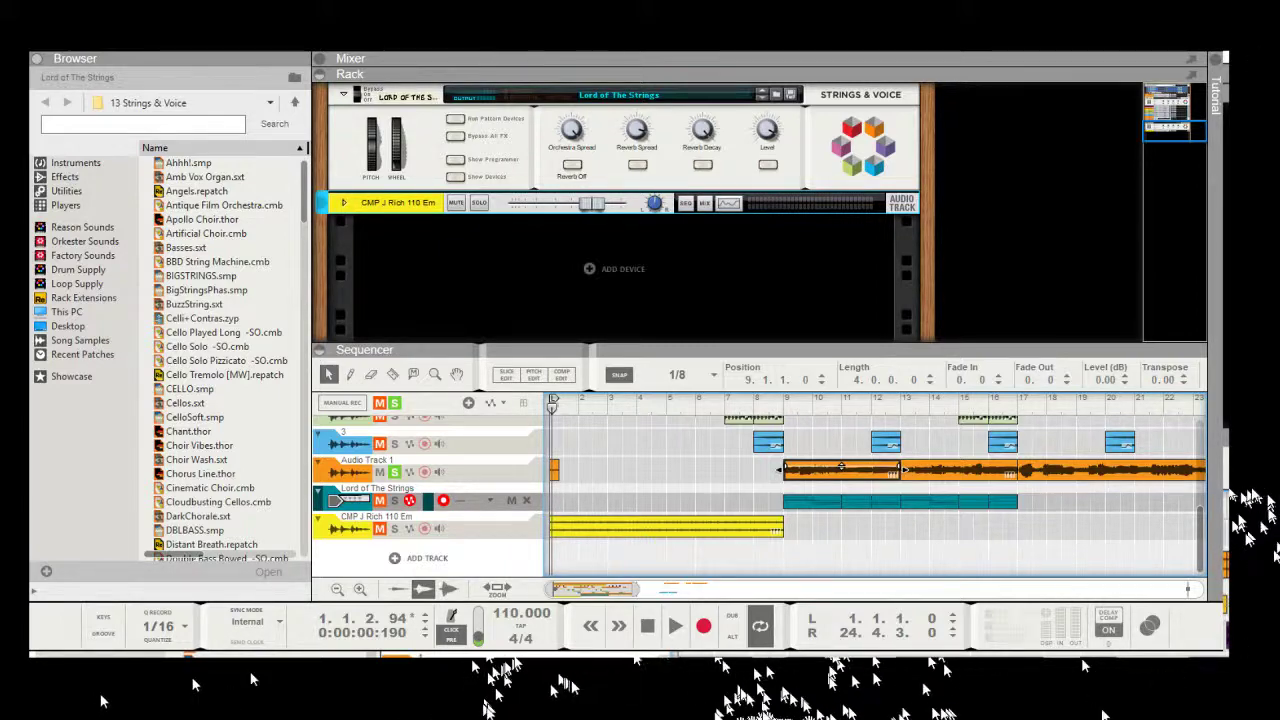
key(Right)
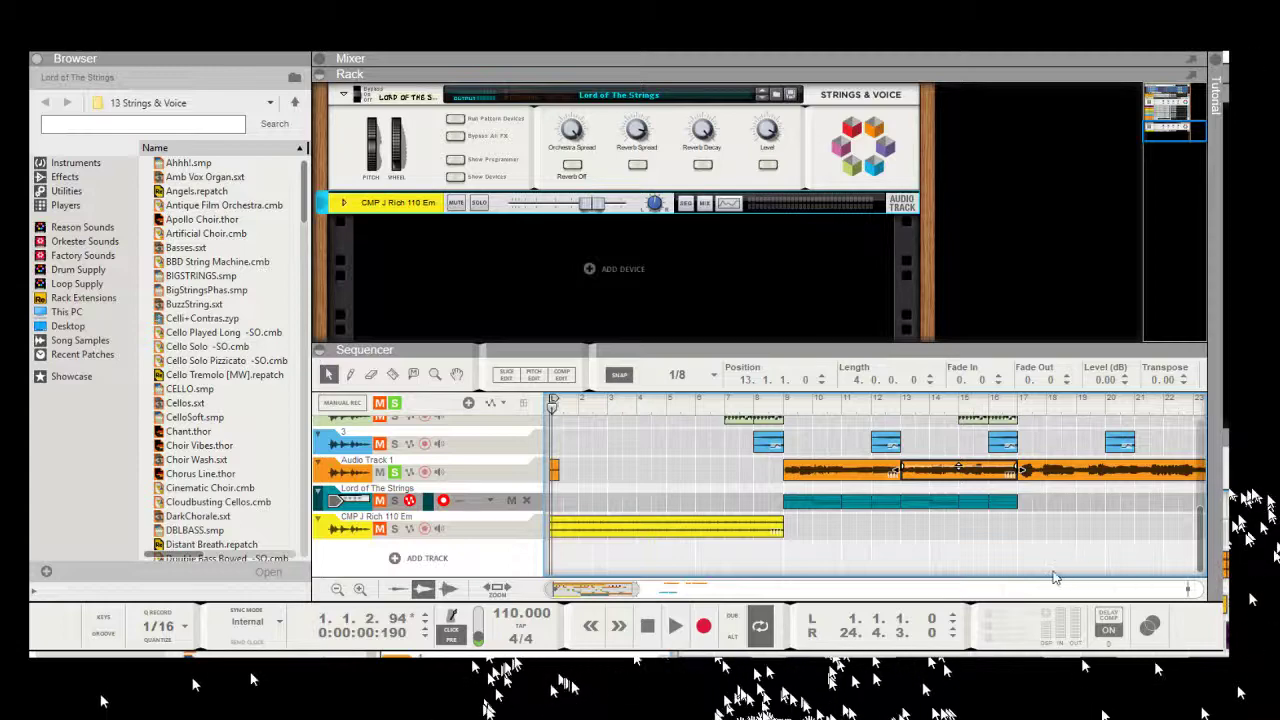
Step: Play the soloed Audio Track 1 clips from bar 9 to bar 17
double_click(974, 505)
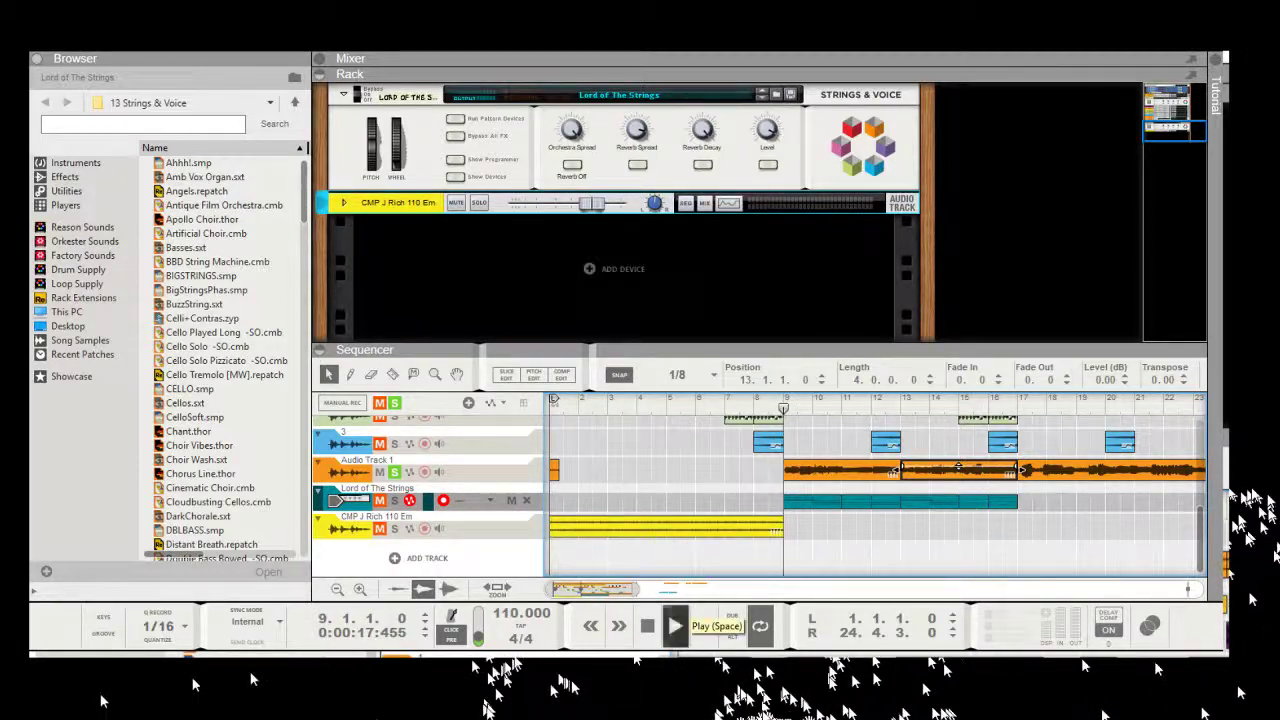
click(675, 626)
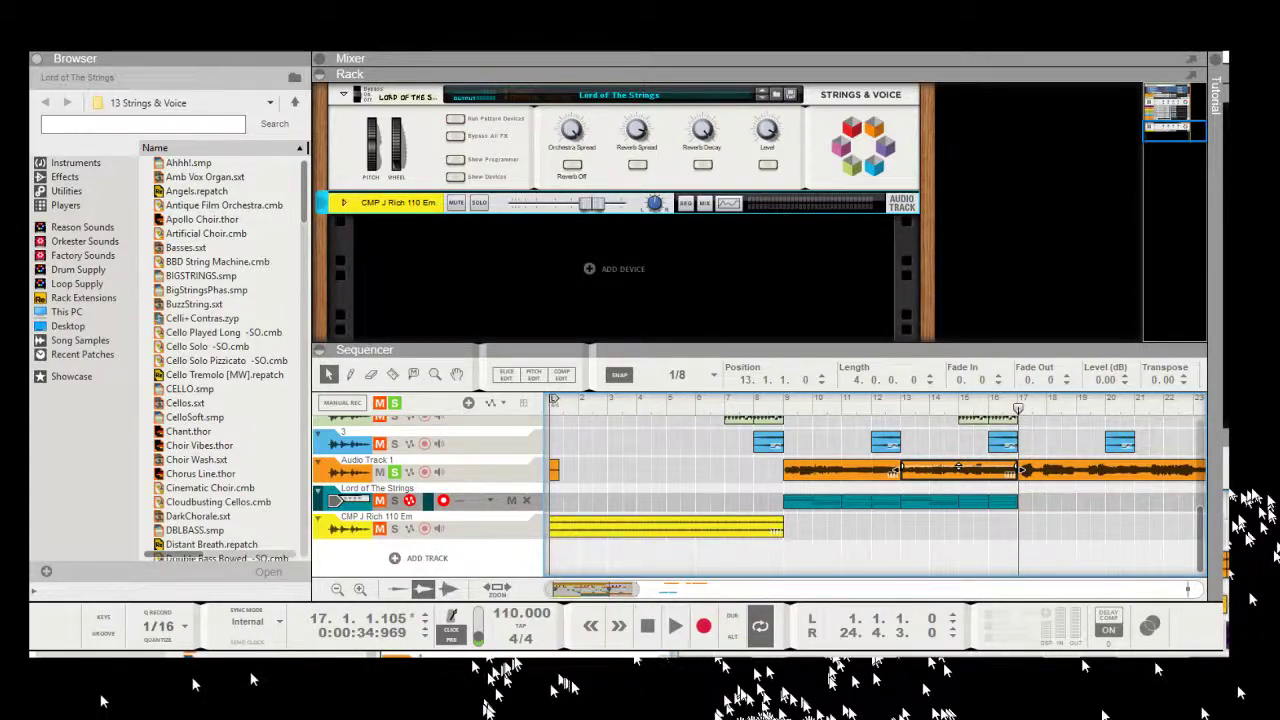
Step: Turn off solo on Audio Track 1 and play the arrangement from the song start to about bar 9
scroll(800, 510, up, 5)
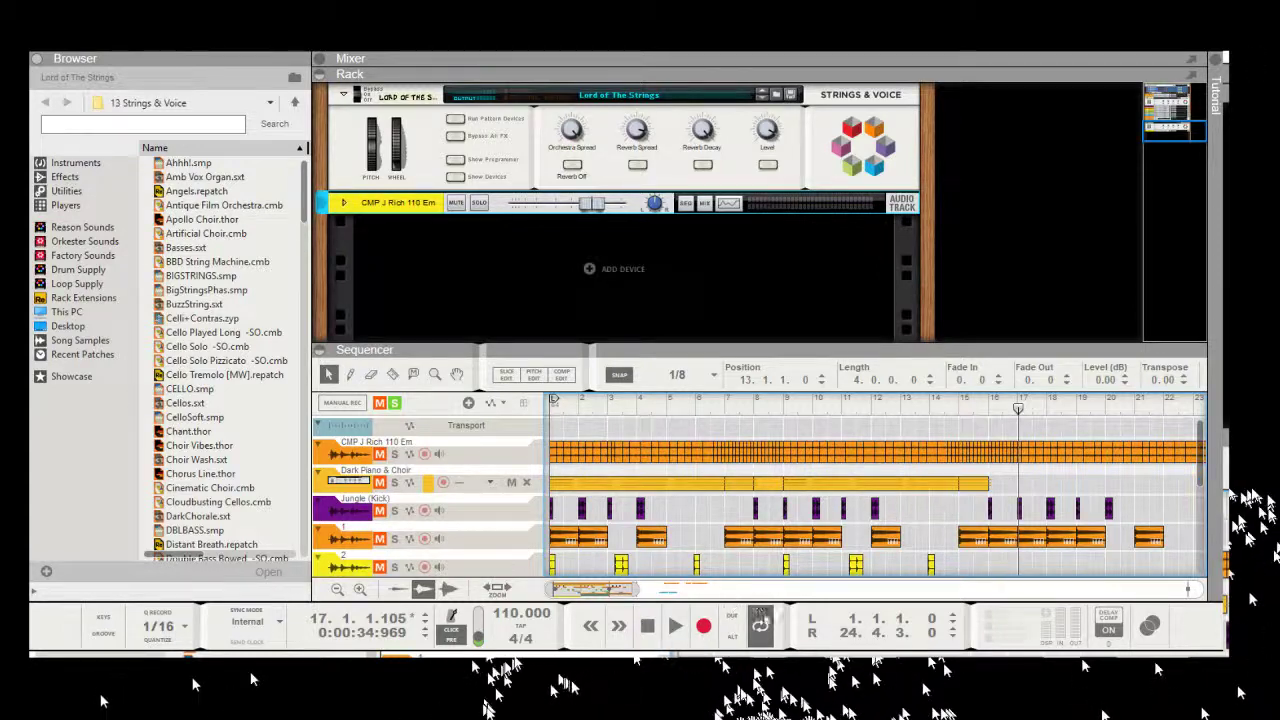
scroll(750, 560, down, 3)
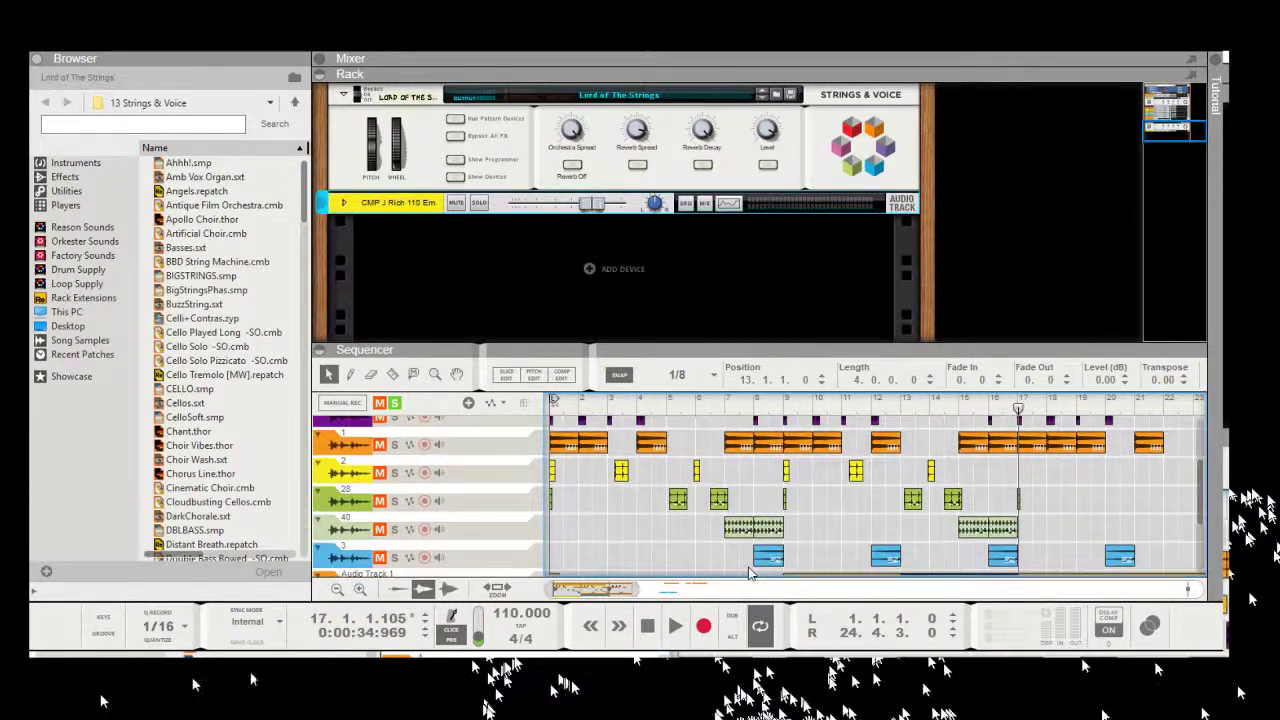
scroll(745, 580, down, 3)
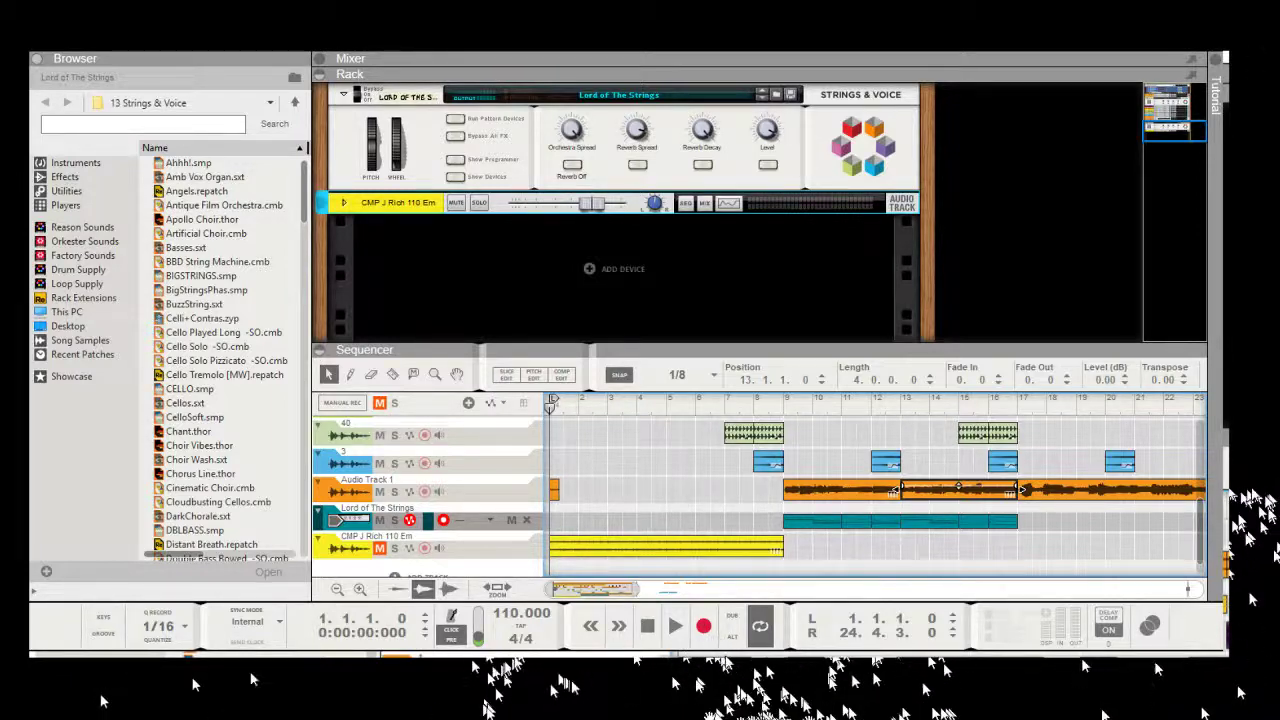
click(675, 626)
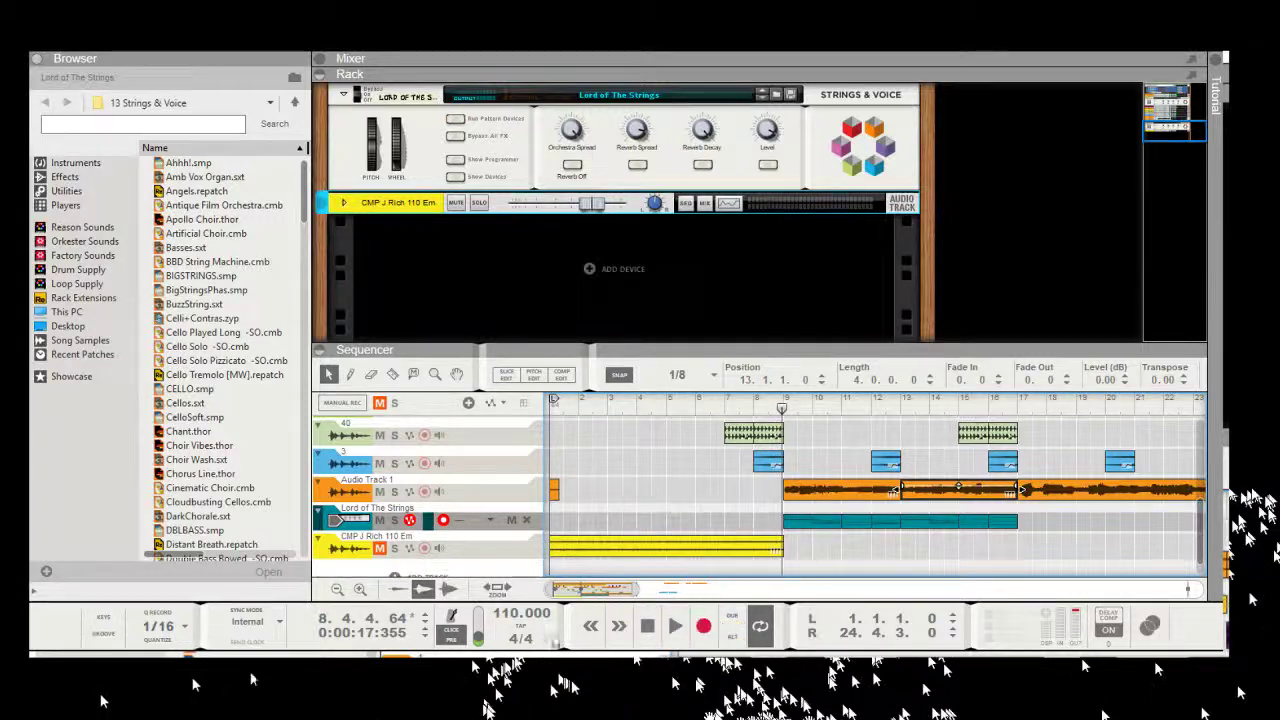
Step: Unmute and solo the CMP J Rich 110 Em track at the end of the track list
click(380, 548)
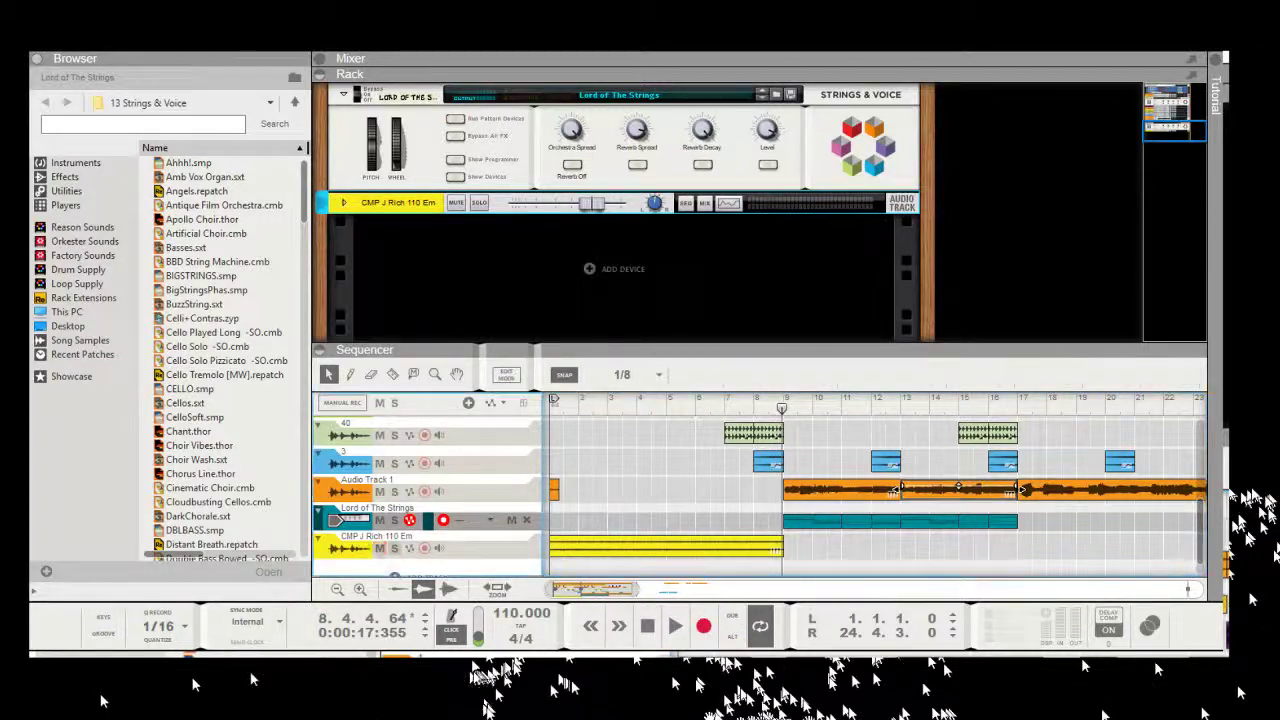
click(394, 548)
scroll(577, 602, up, 5)
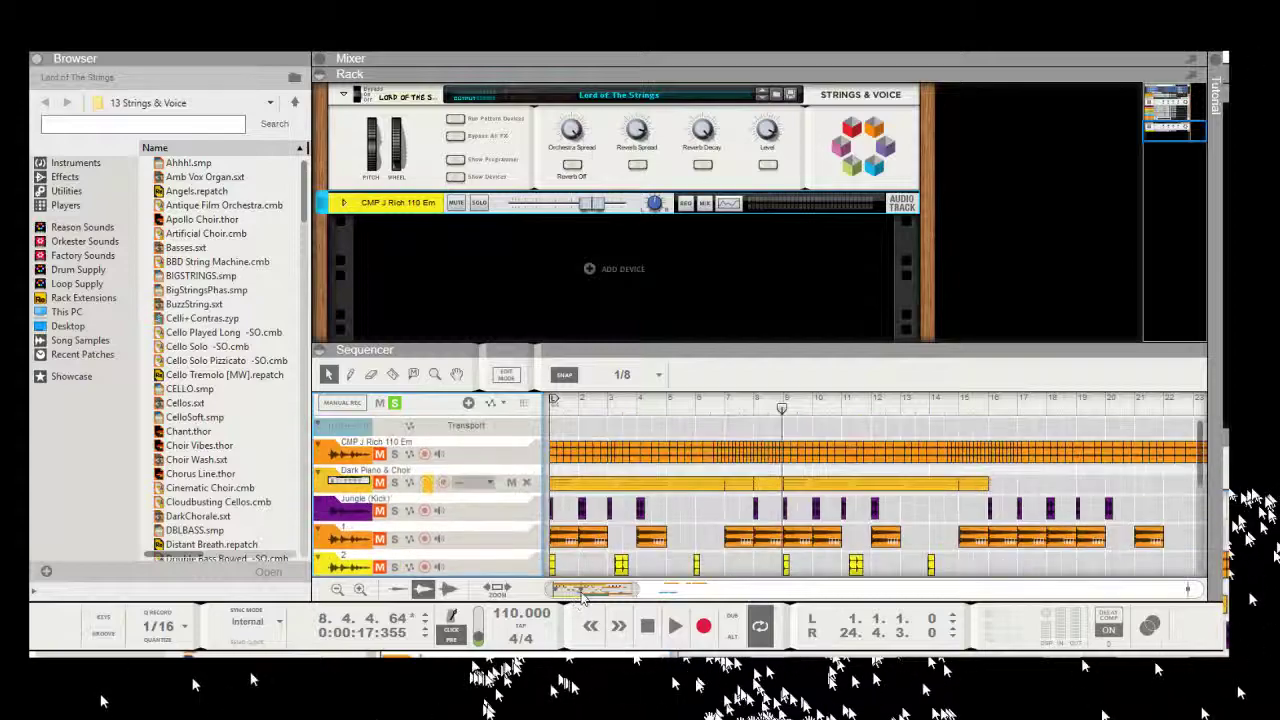
Step: Play the soloed CMP J Rich 110 Em track at the end of the track list from the song start to bar 9
scroll(584, 599, down, 5)
drag(610, 406, 550, 406)
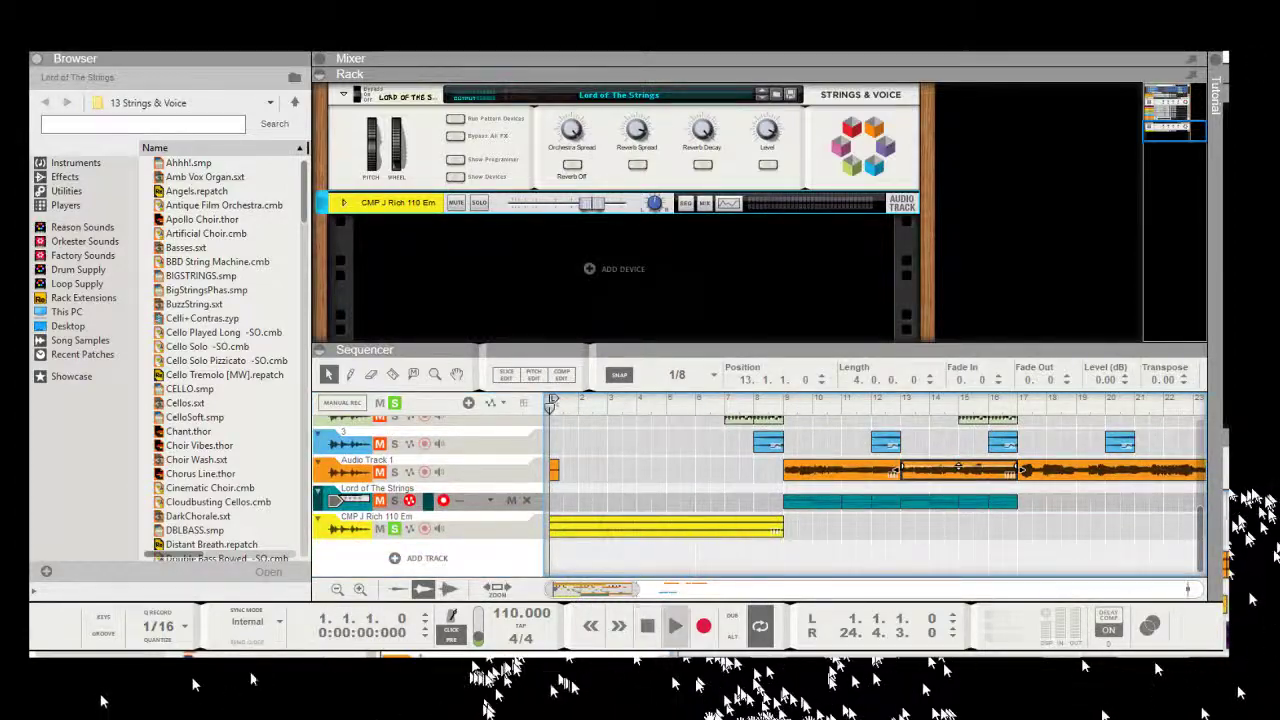
key(space)
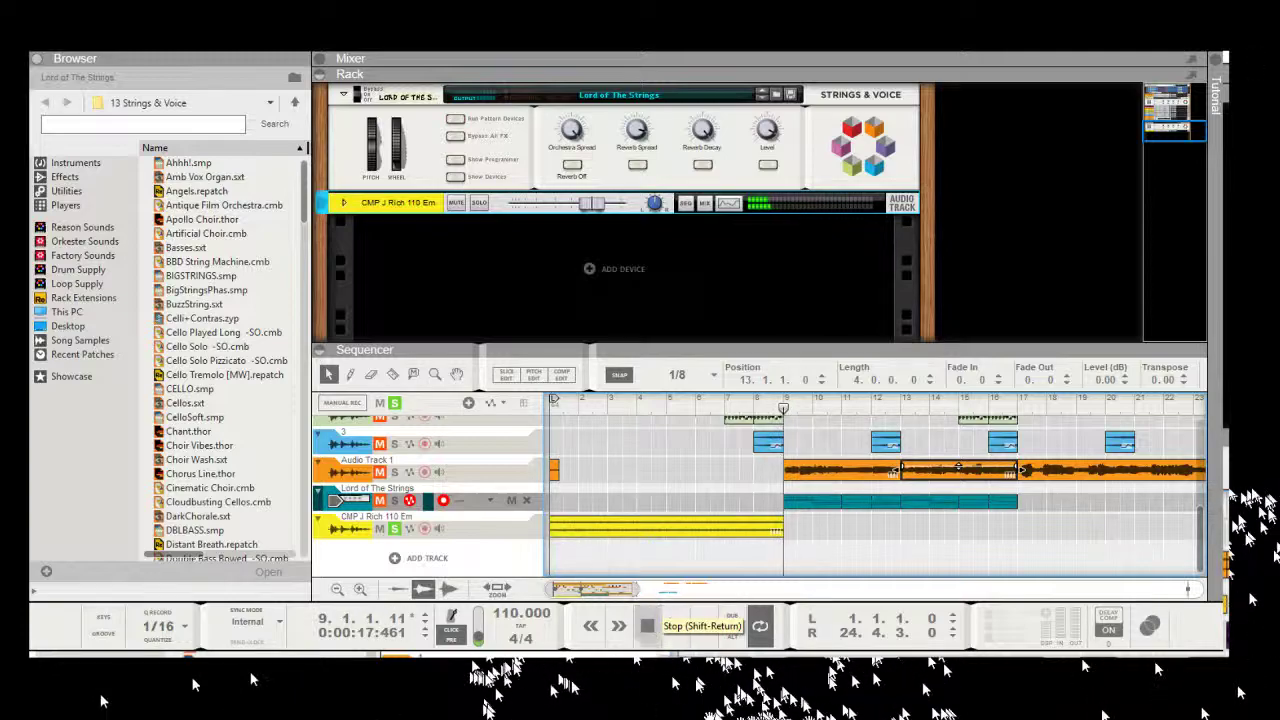
Step: Switch the solo to the top CMP J Rich 110 Em track and play it from the song start through bar 24
scroll(728, 592, up, 5)
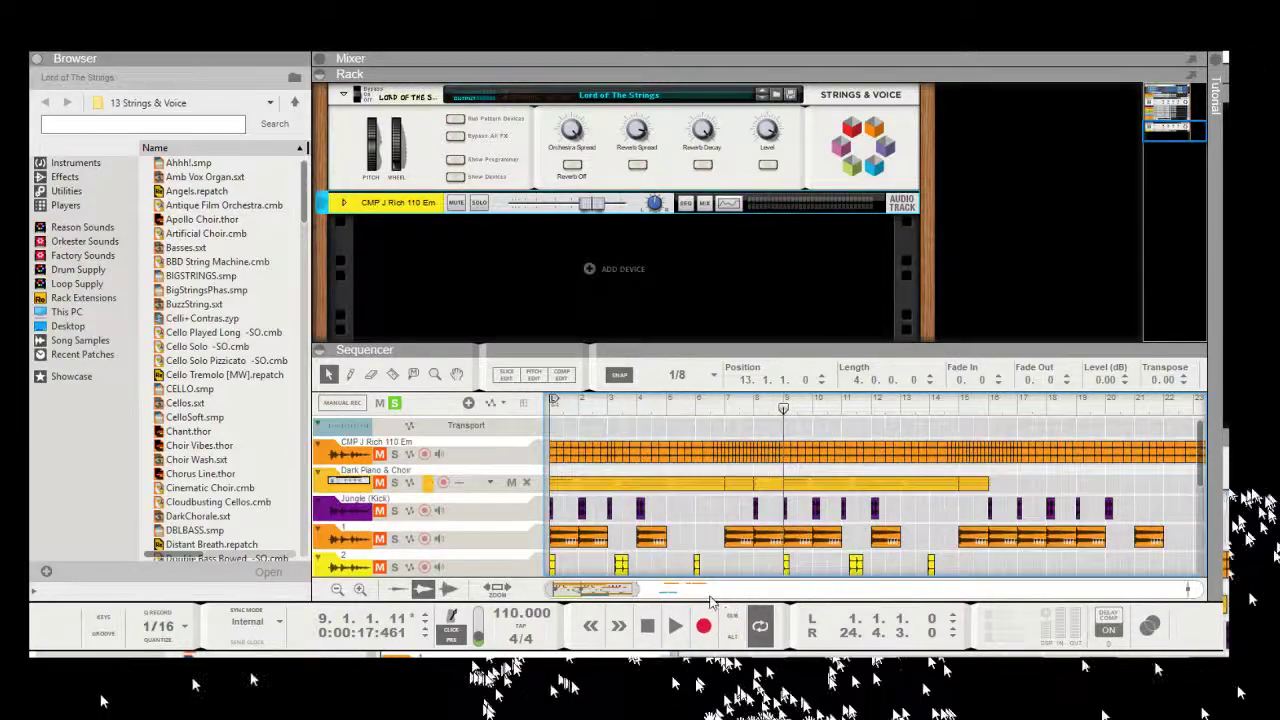
scroll(705, 600, down, 5)
scroll(760, 494, up, 5)
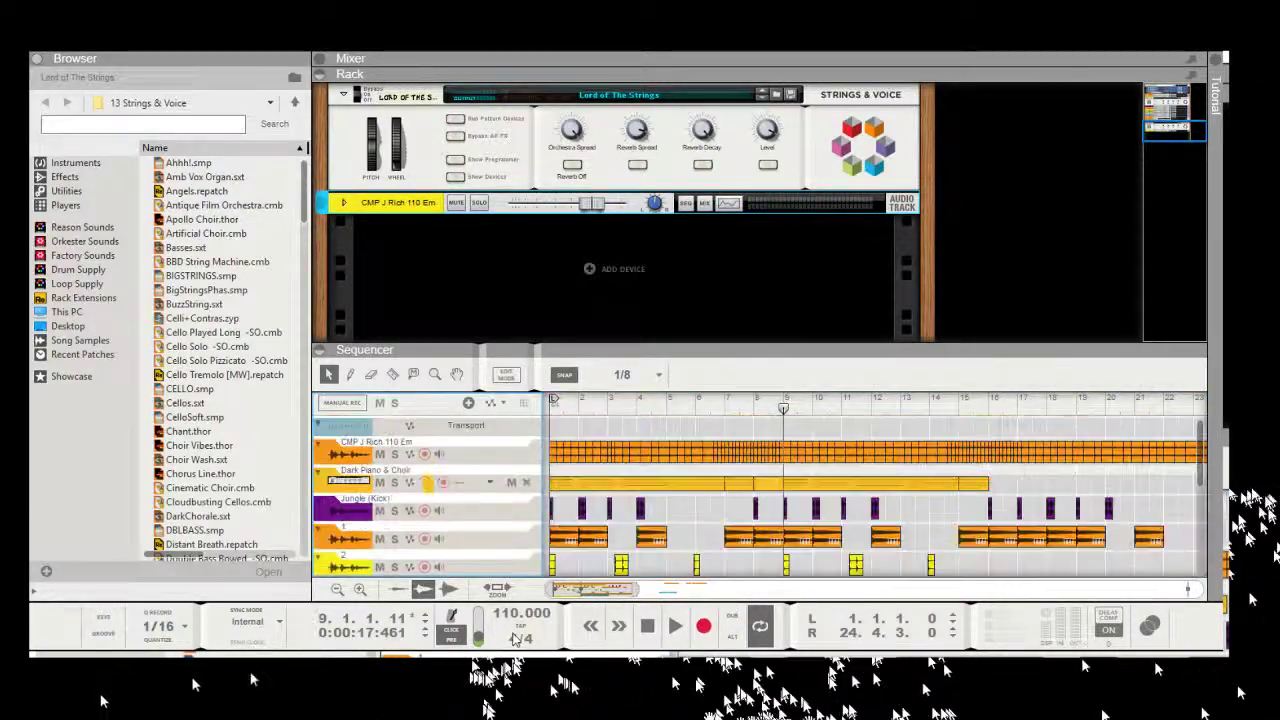
key(s)
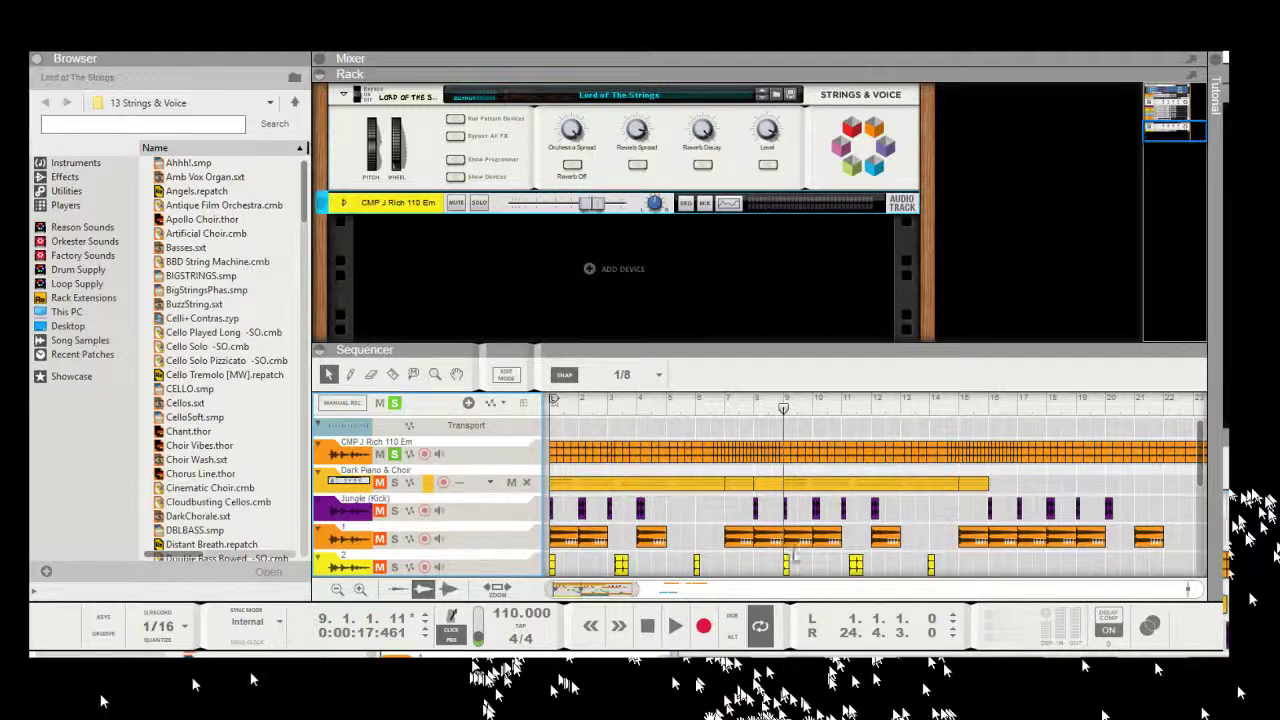
drag(783, 408, 553, 408)
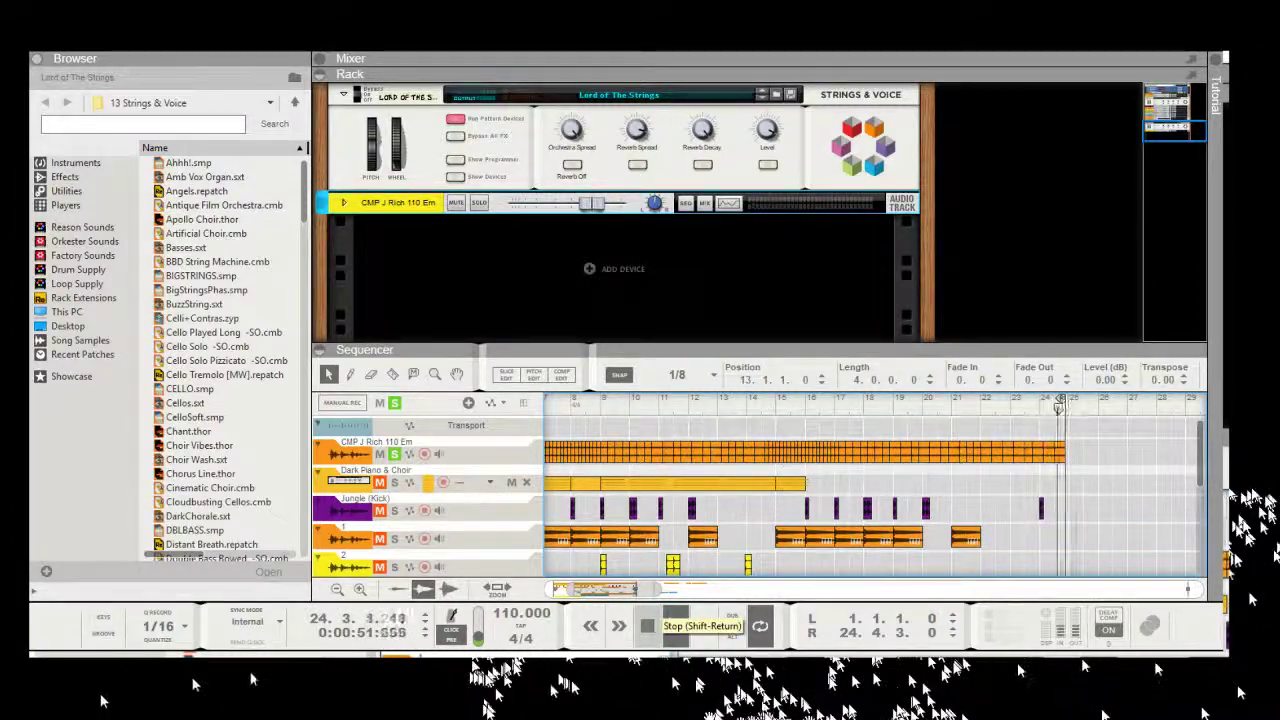
click(647, 626)
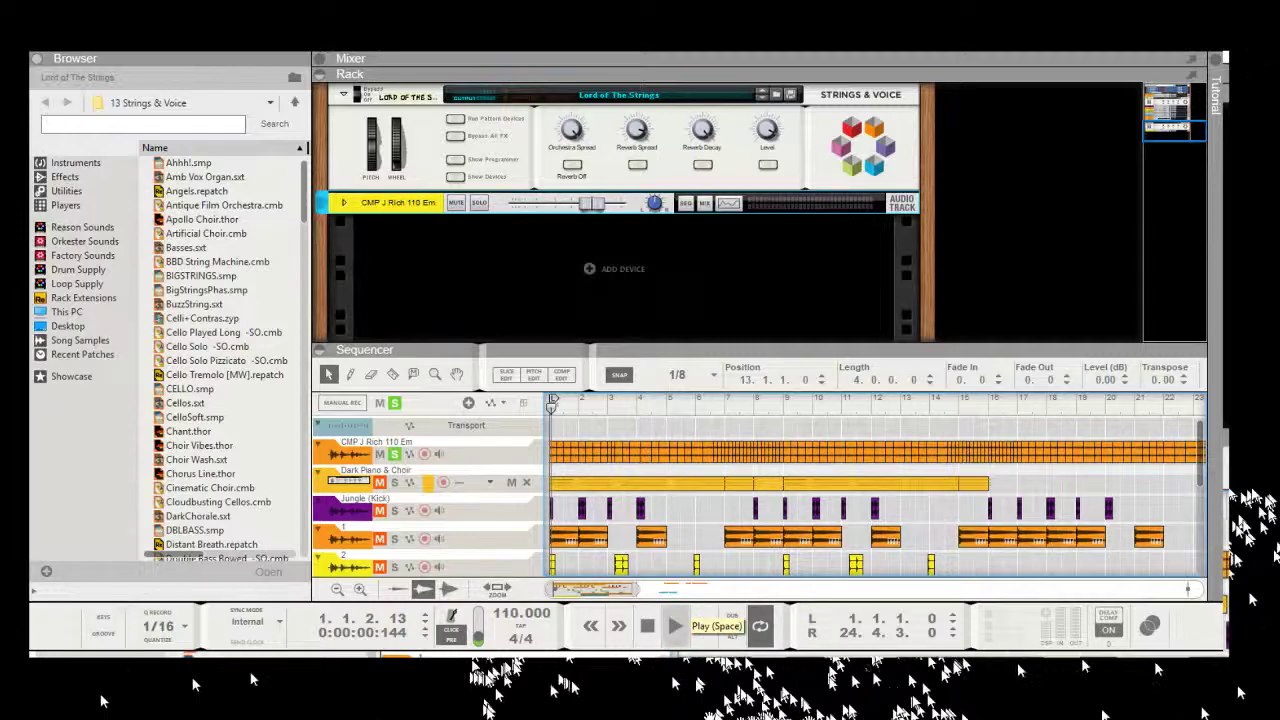
click(760, 626)
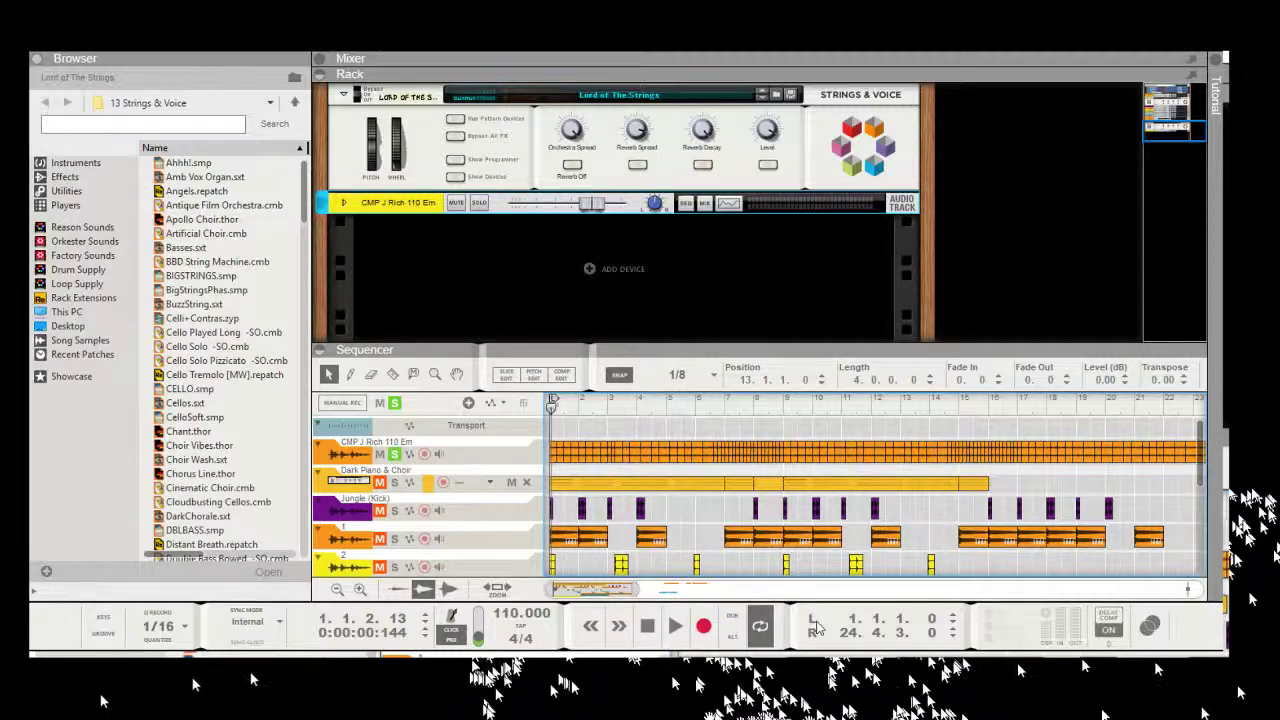
Step: Delete the duplicate CMP J Rich 110 Em track at the end of the track list
scroll(760, 500, down, 6)
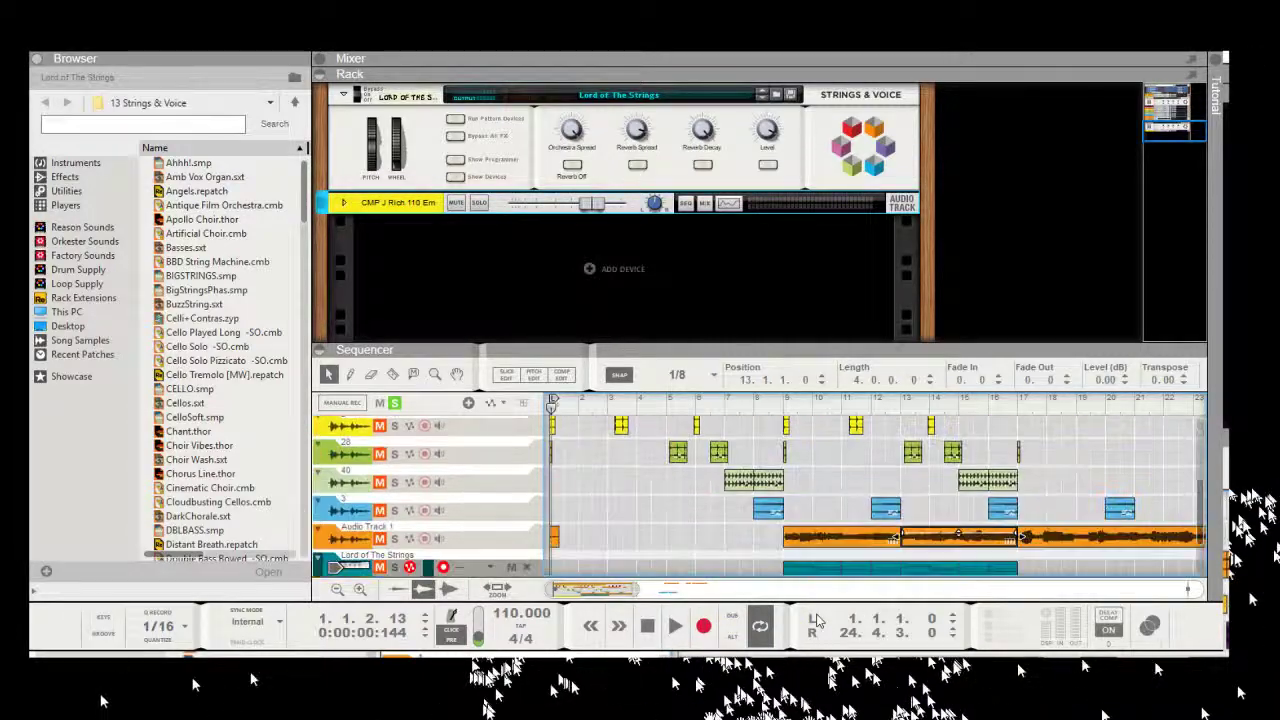
click(476, 526)
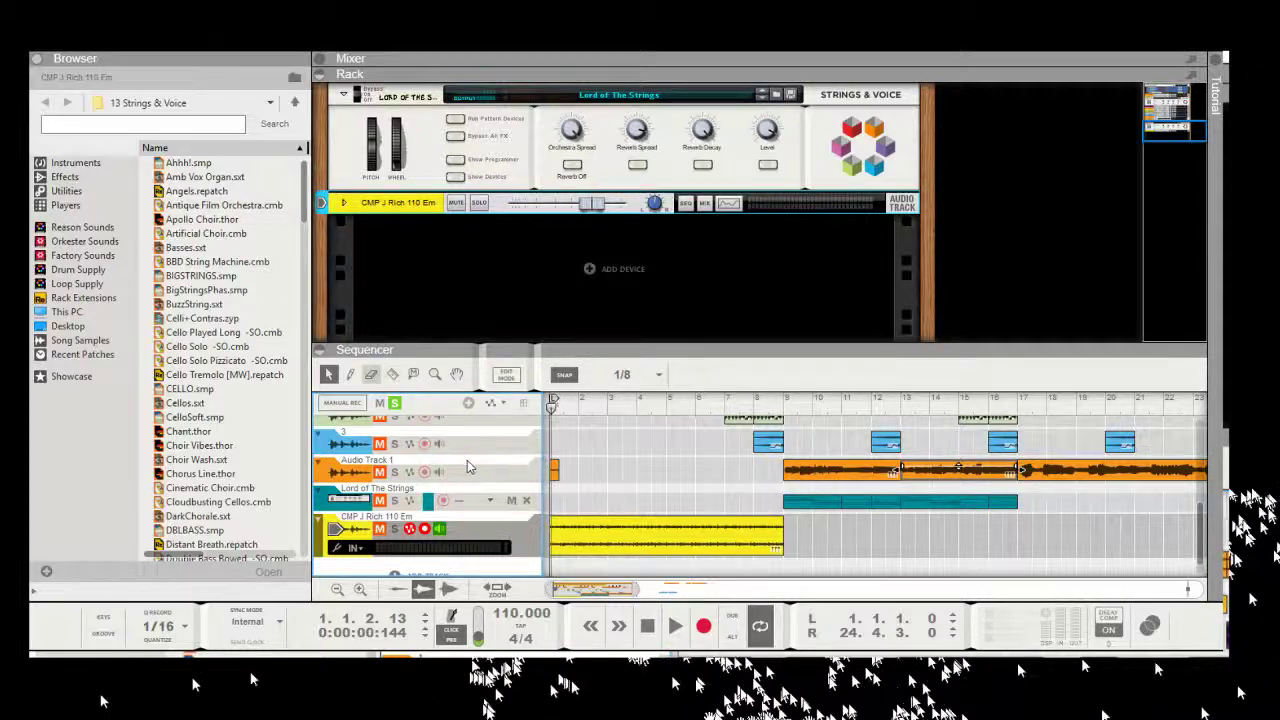
key(e)
key(t)
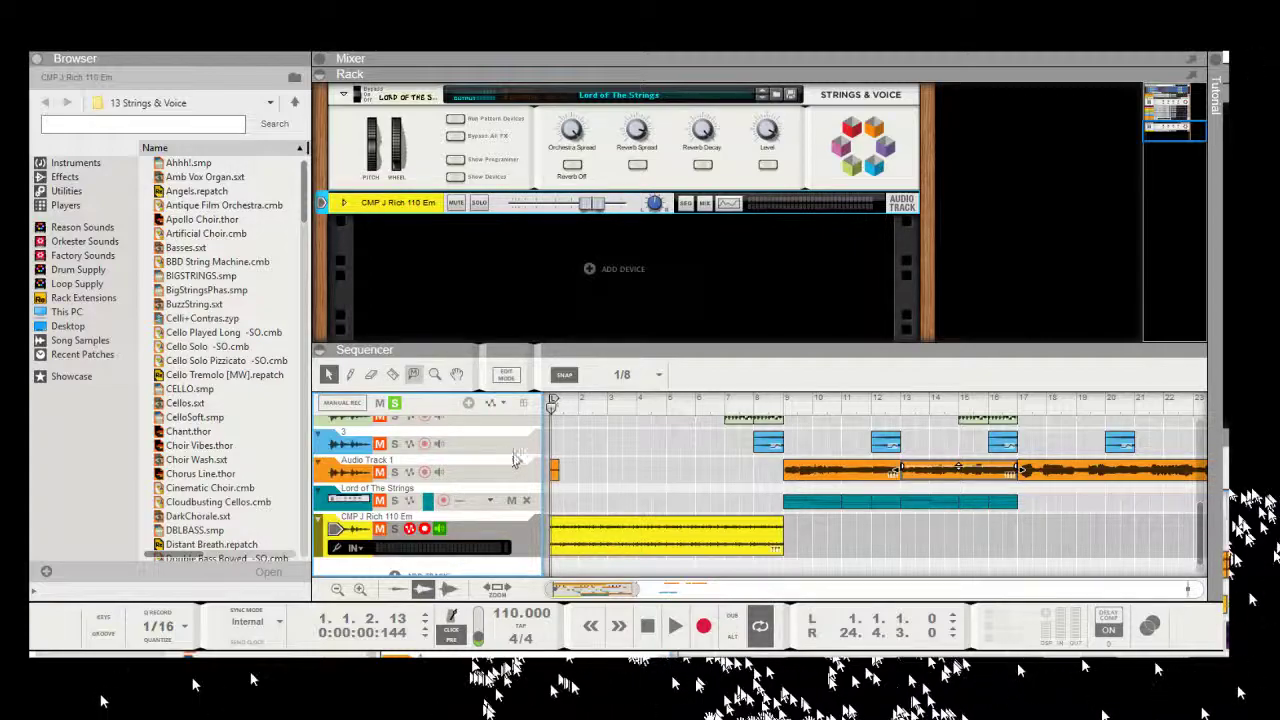
key(y)
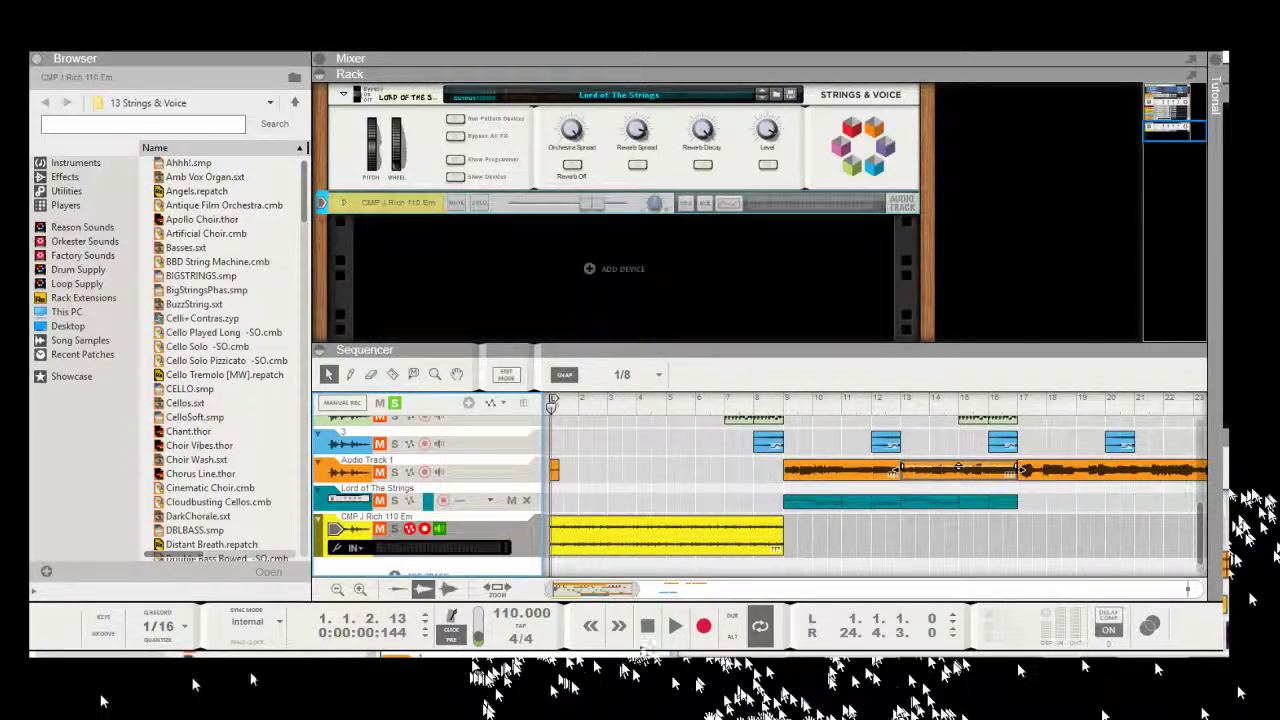
key(Delete)
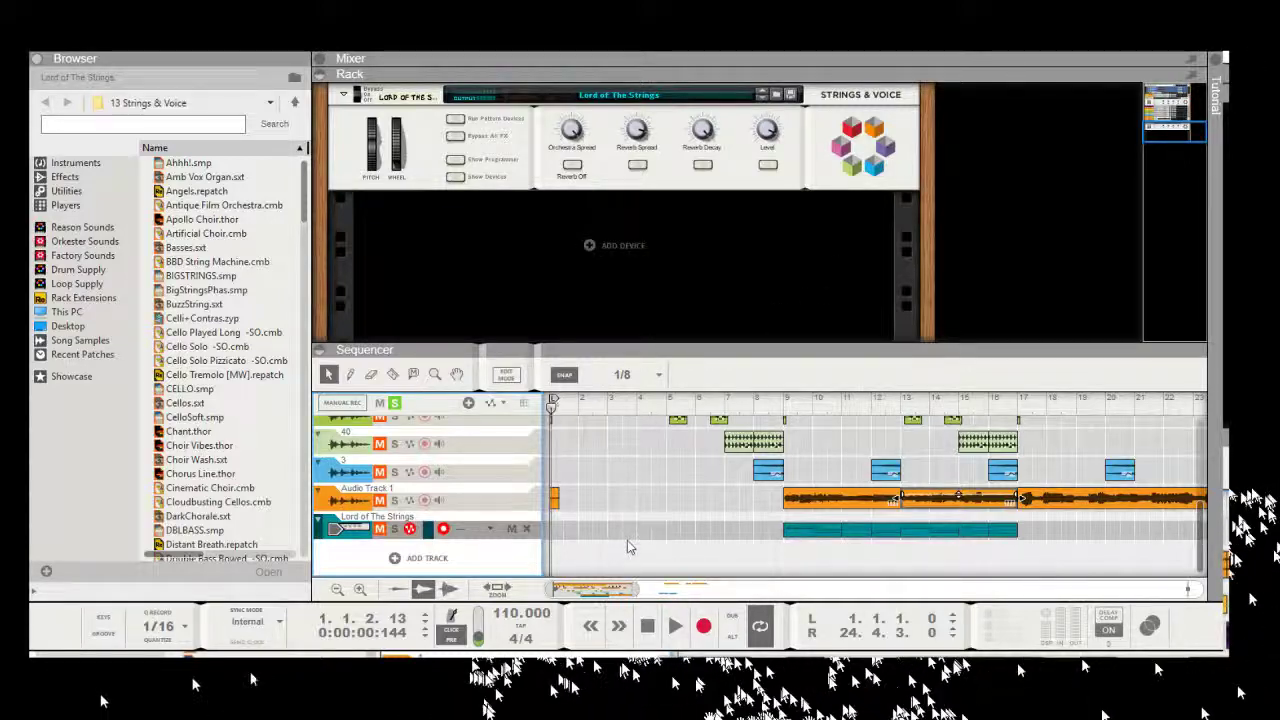
Step: Solo tracks 40 and 3 and play them from bar 7 to bar 9
key(Up)
key(Up)
key(Up)
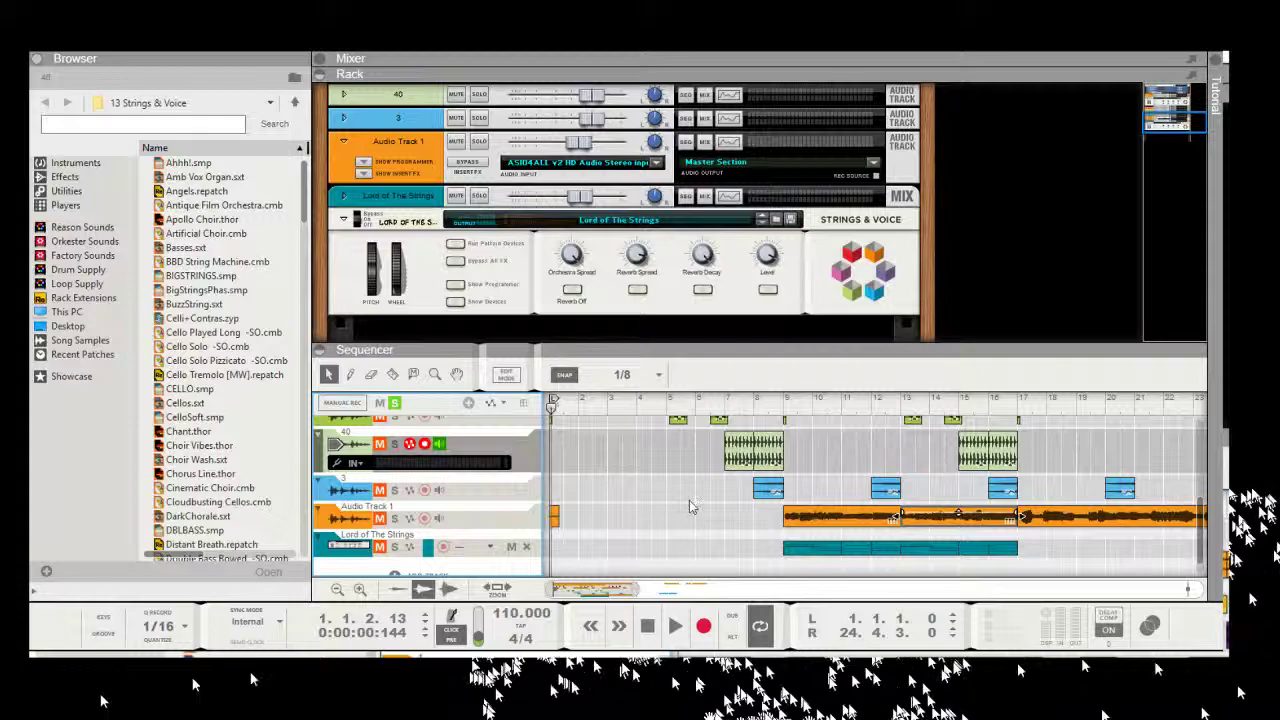
drag(551, 407, 717, 408)
key(KP_8)
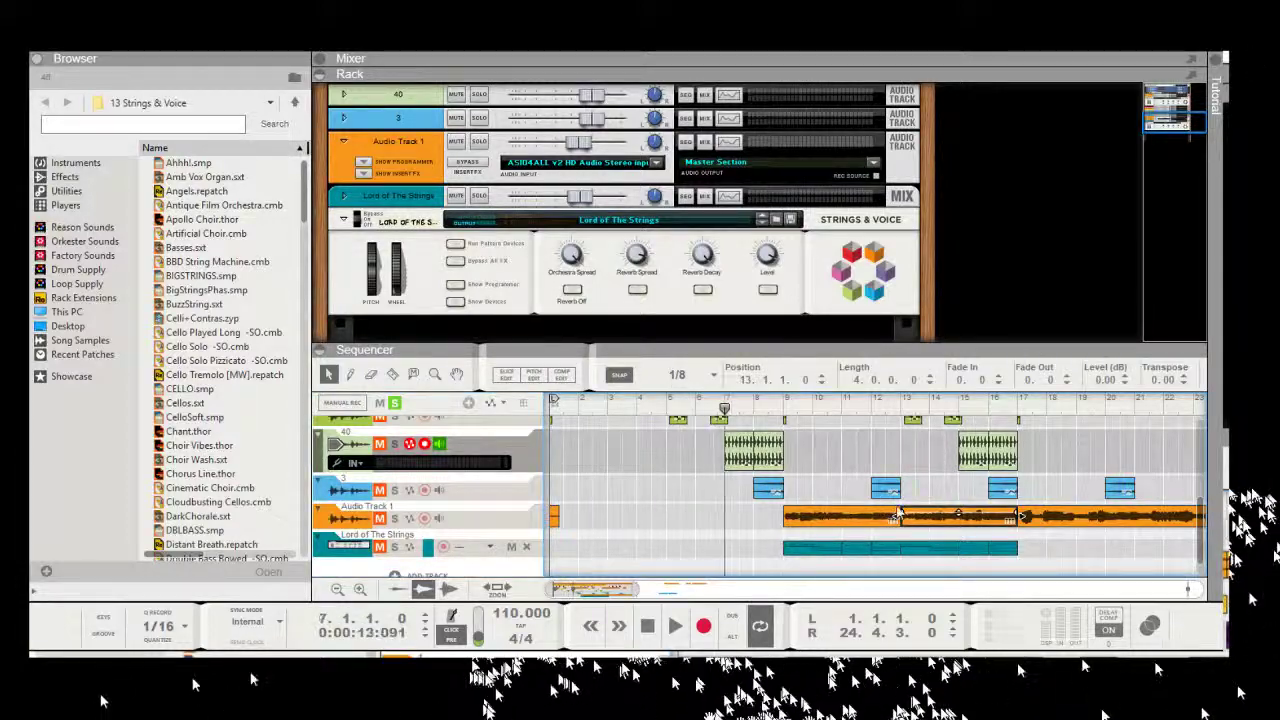
click(486, 562)
click(394, 491)
key(space)
click(676, 626)
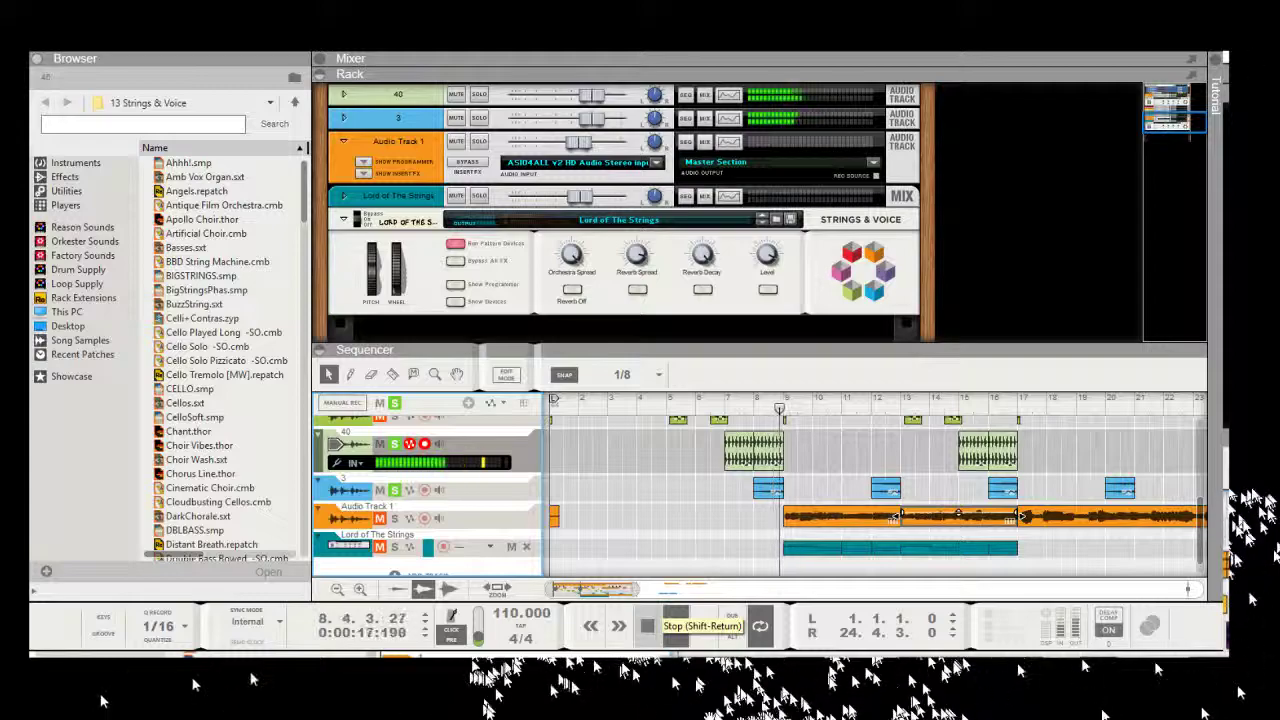
click(647, 626)
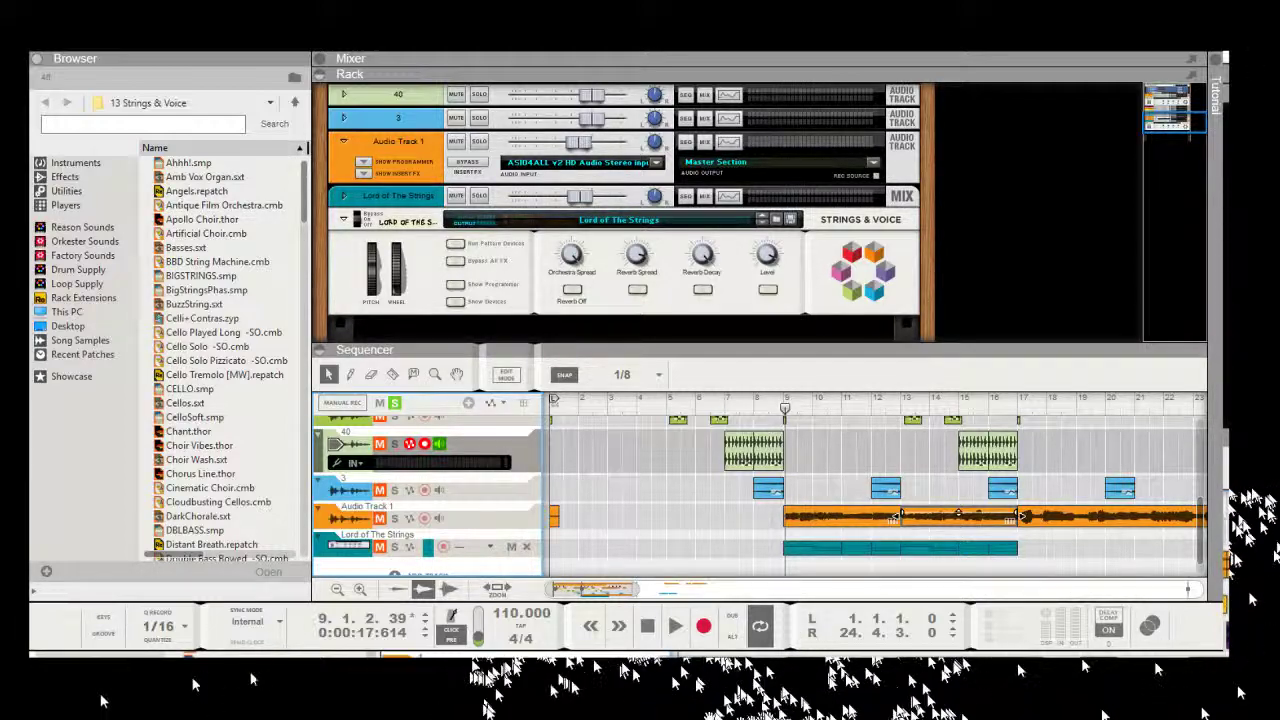
Step: Join the Audio Track 1 clips from bar 9 onward into one clip, and all clips on the top CMP J Rich 110 Em track into another
click(1015, 516)
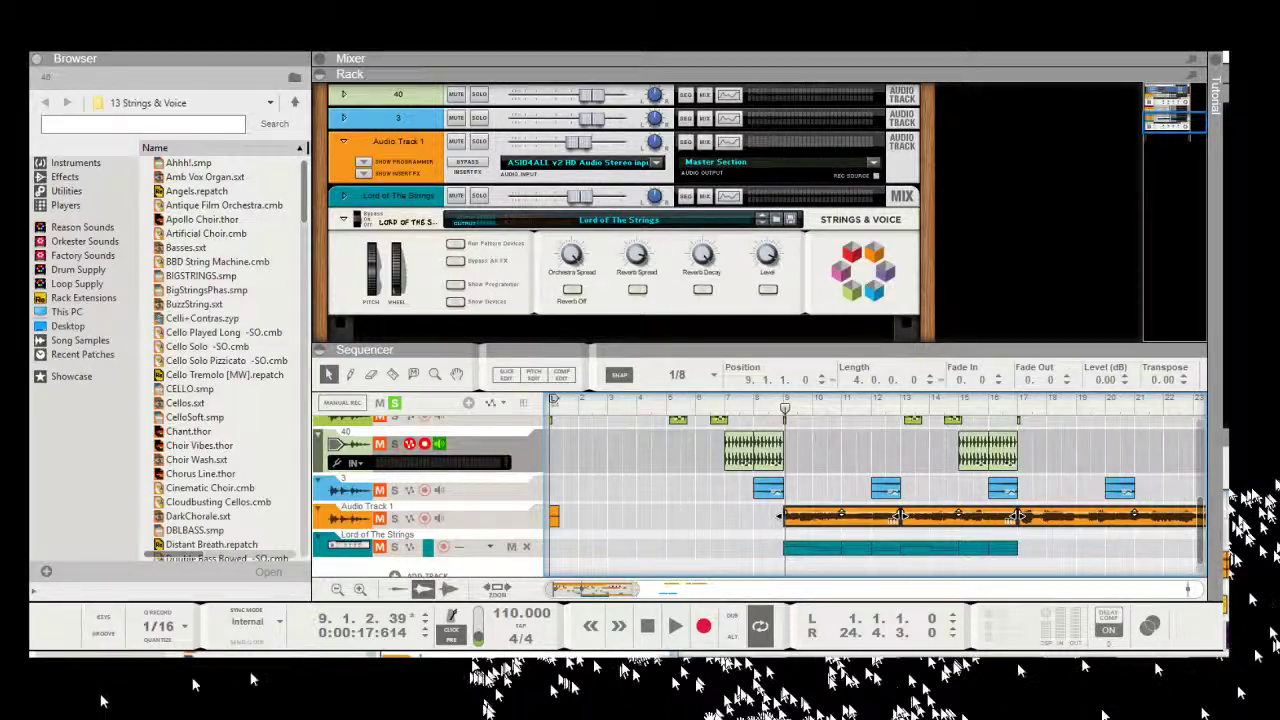
key(ctrl+j)
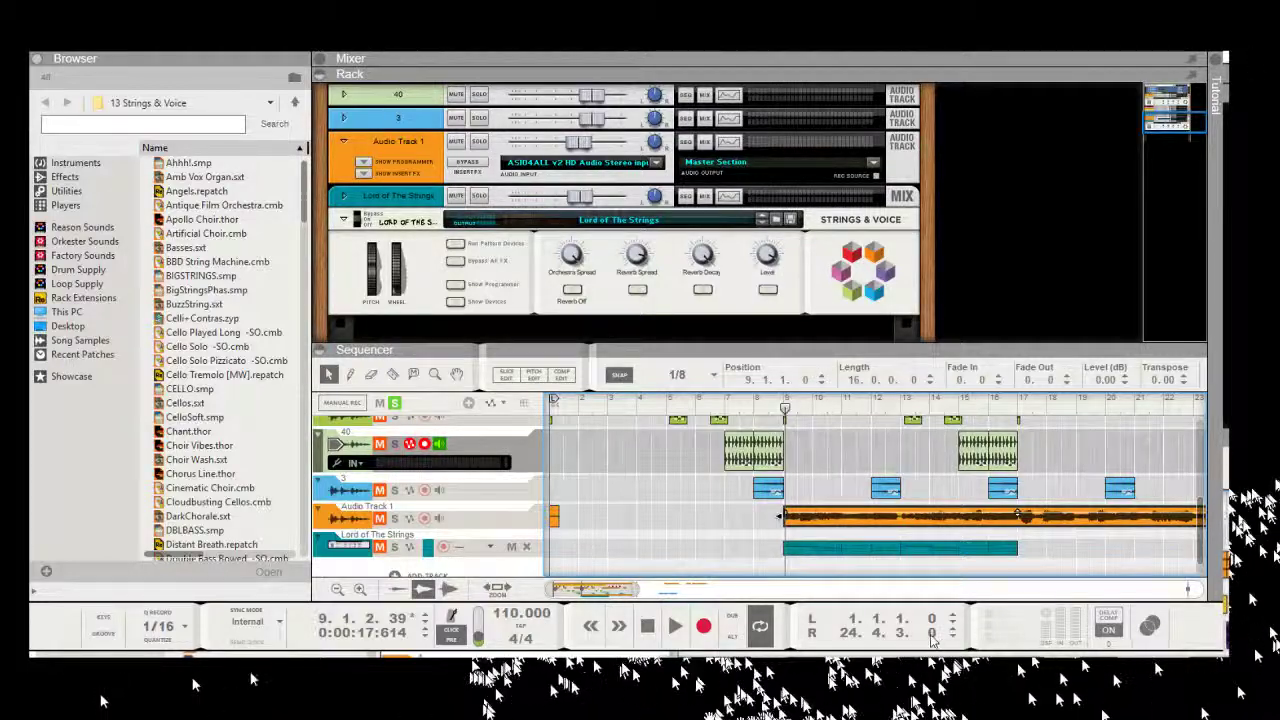
scroll(686, 540, up, 10)
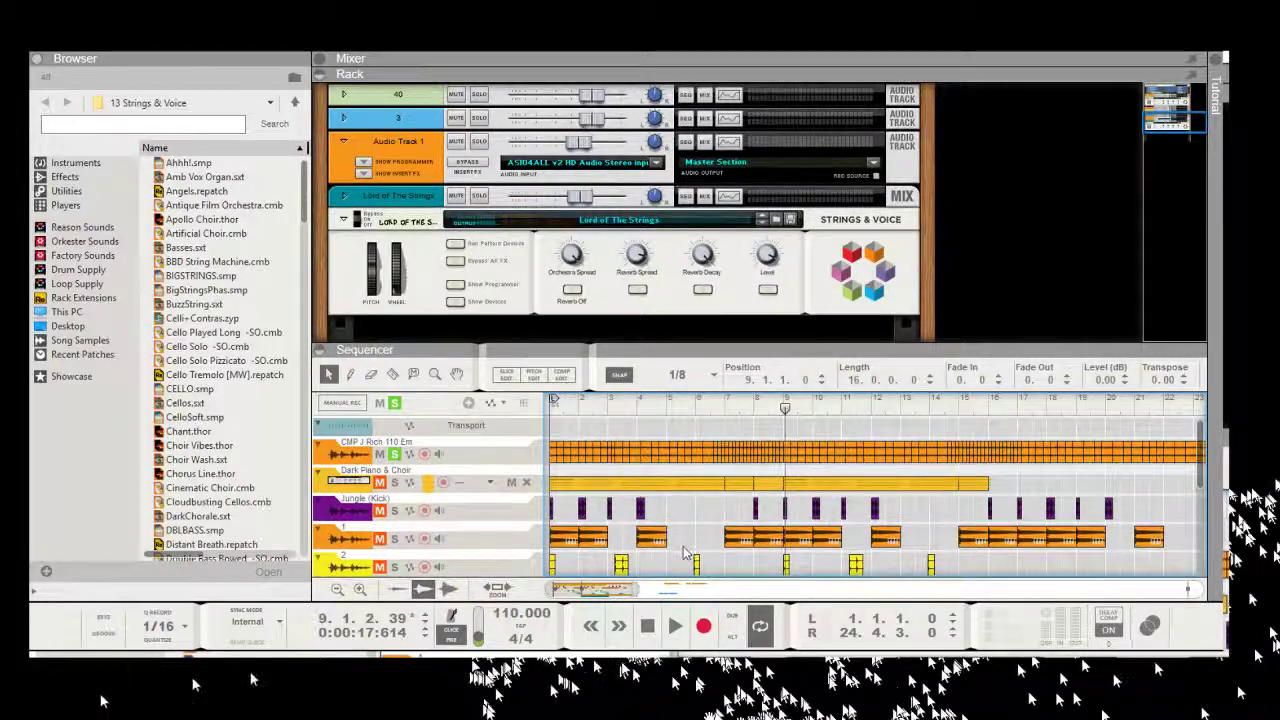
click(554, 453)
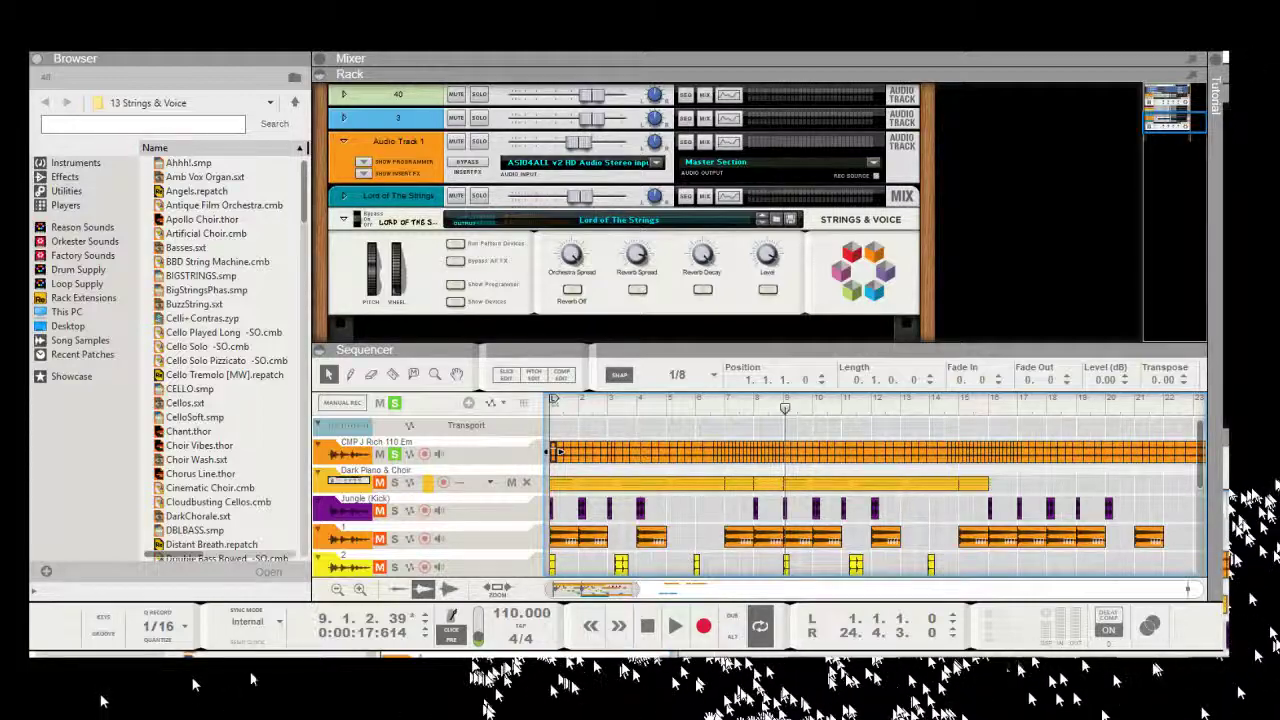
drag(596, 590, 624, 590)
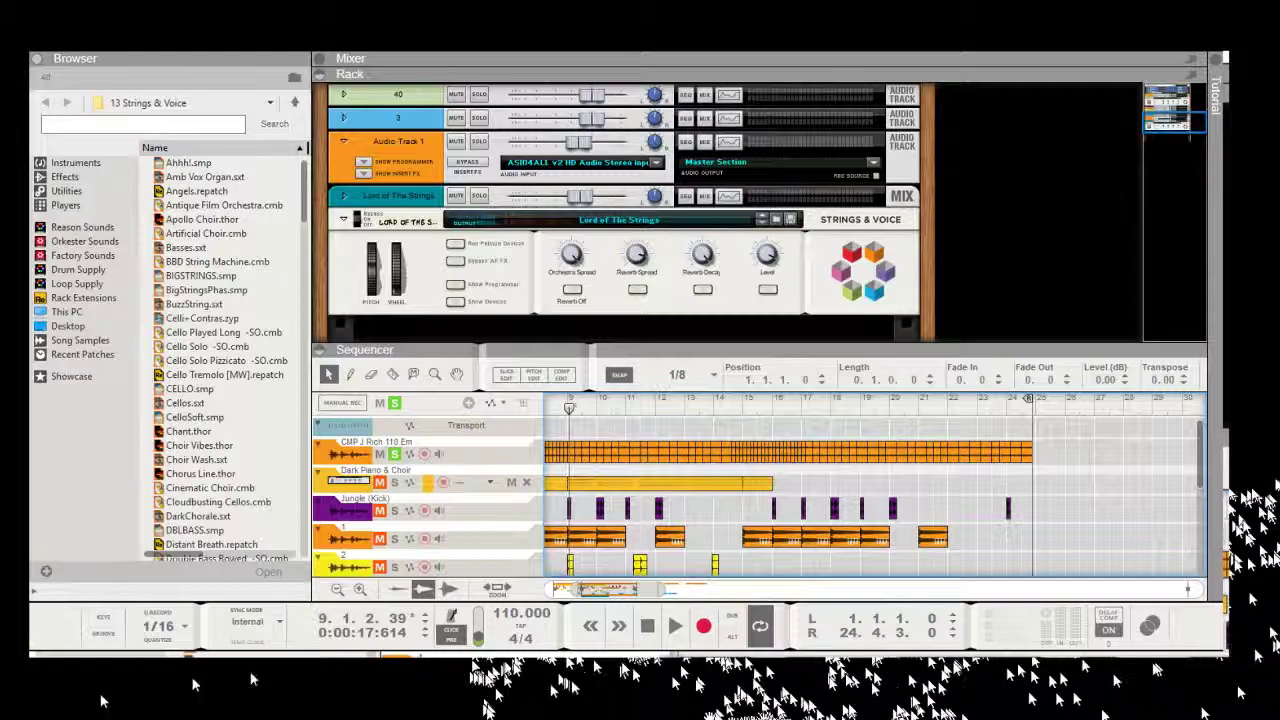
shift+click(1026, 453)
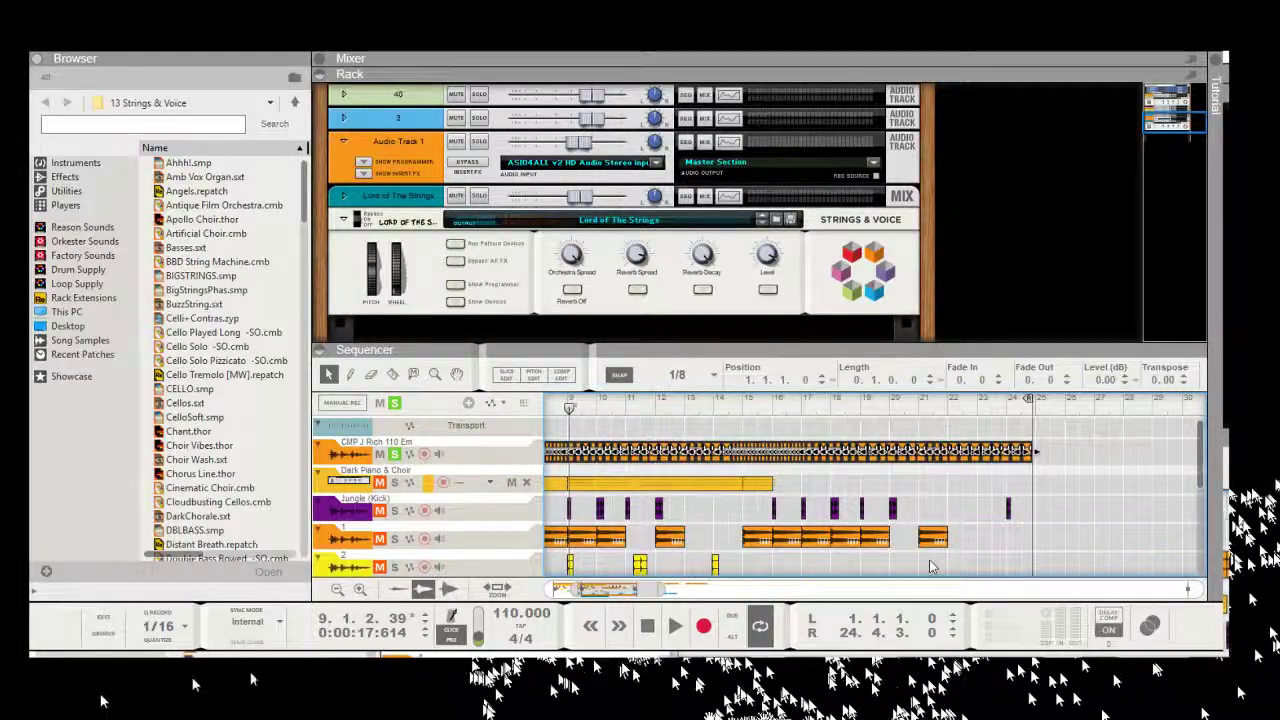
key(ctrl+j)
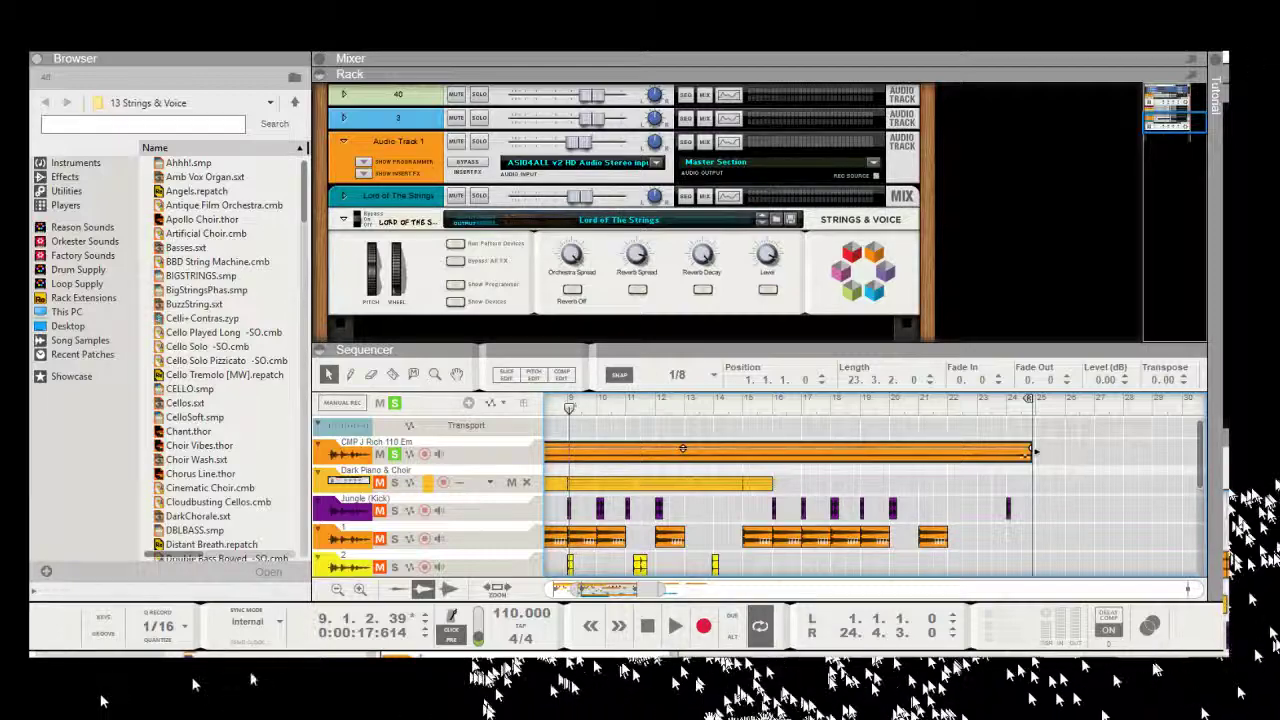
Step: Join the track 1 clips into a four-bar clip at bar 7 and a five-bar clip at bar 15
drag(622, 589, 612, 589)
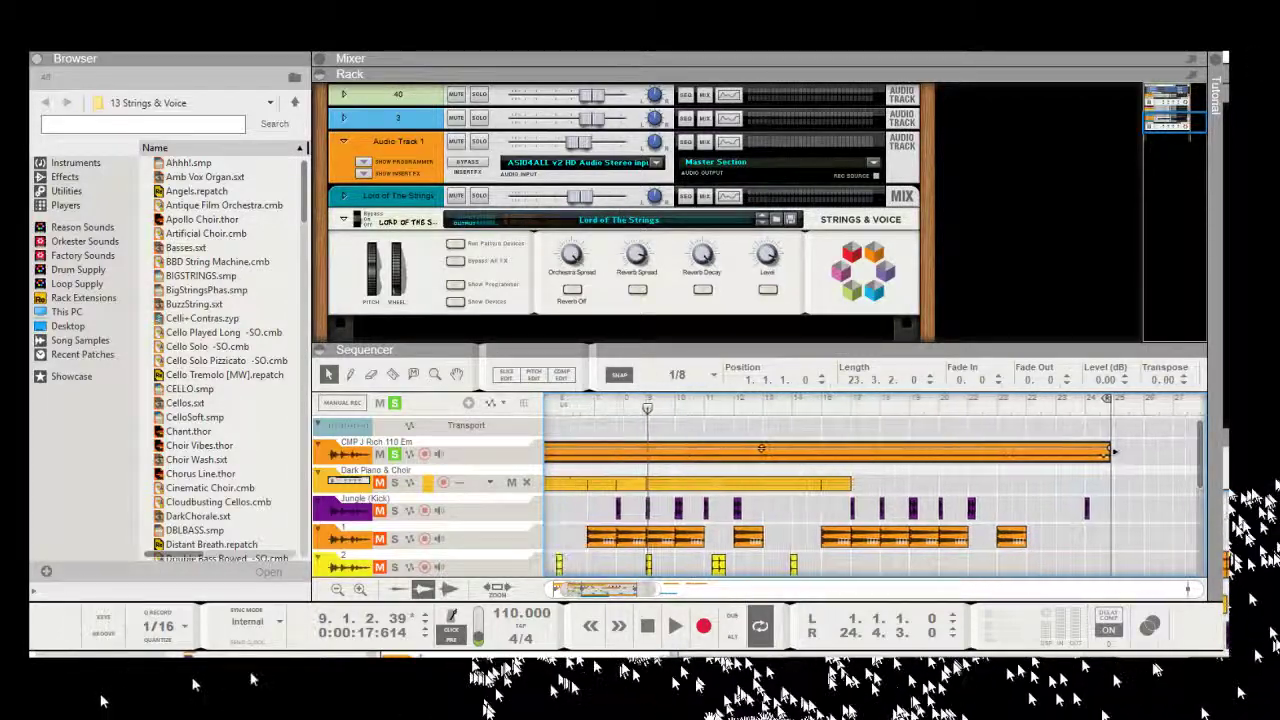
click(602, 540)
shift+click(690, 538)
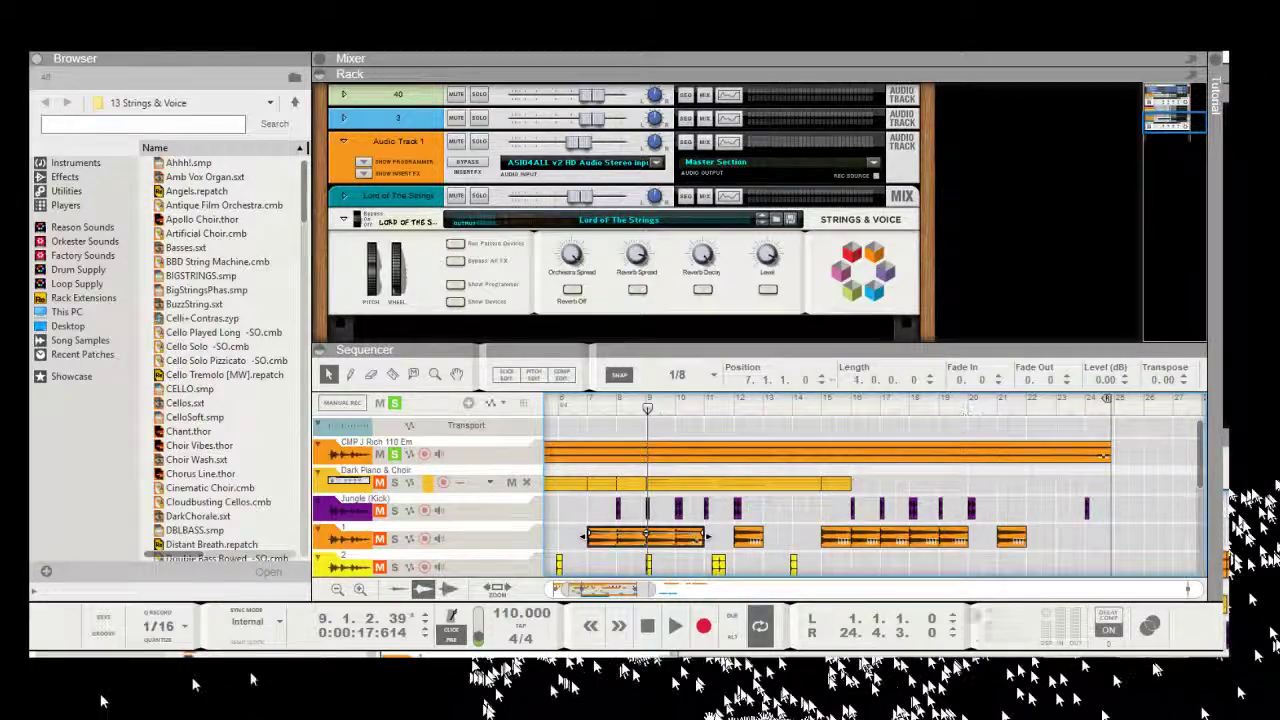
click(822, 537)
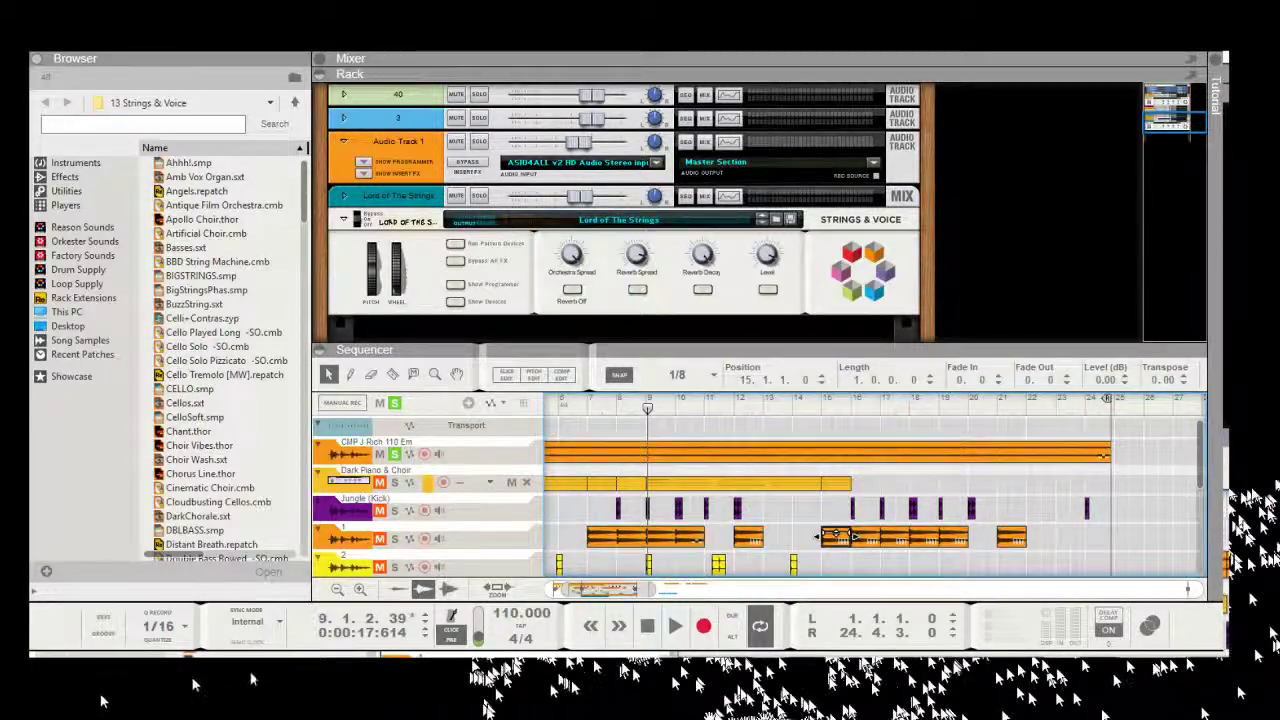
shift+click(955, 537)
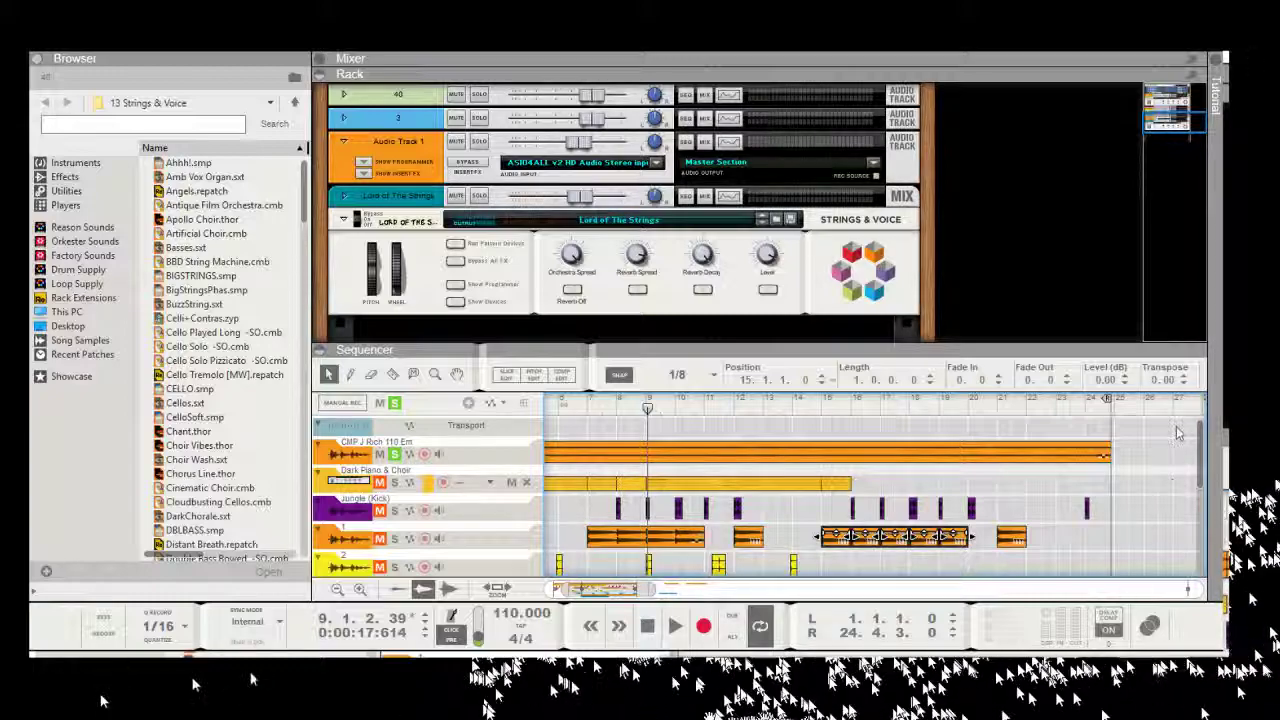
click(894, 534)
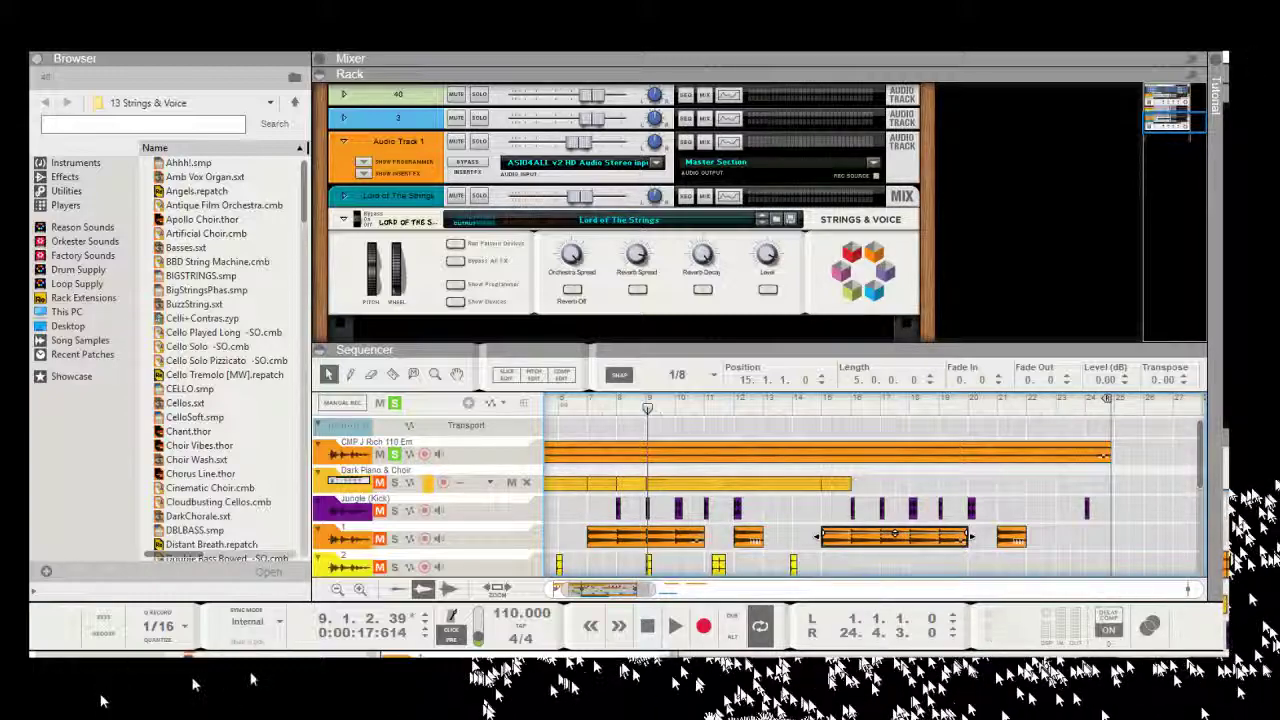
Step: Return the playback position to the song start and review the audio track channels and their levels in the rack
drag(604, 589, 589, 589)
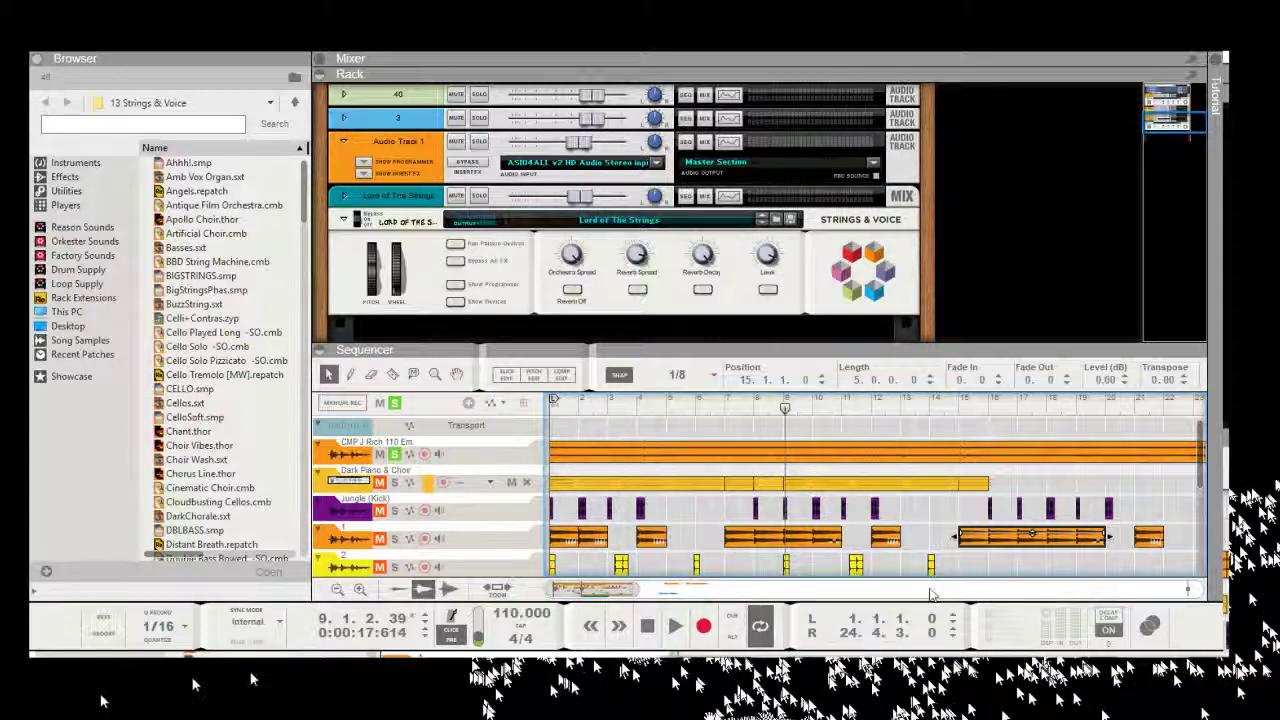
drag(785, 408, 550, 408)
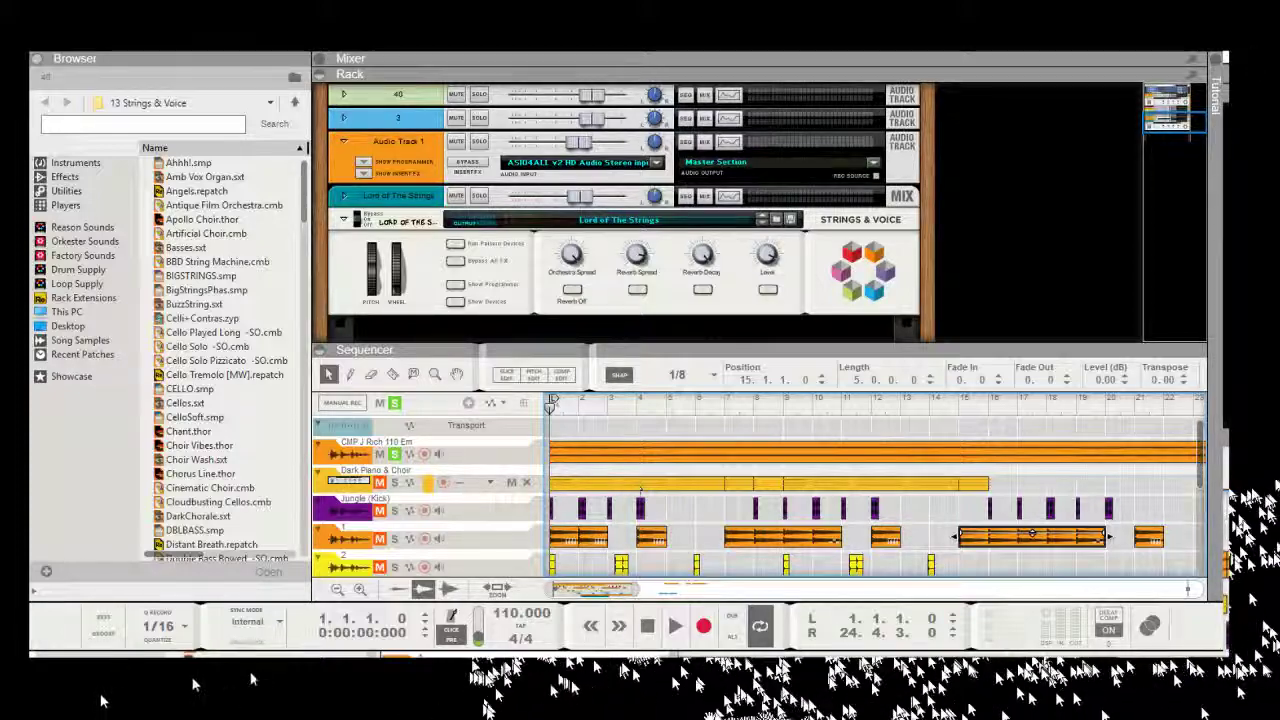
scroll(781, 340, up, 4)
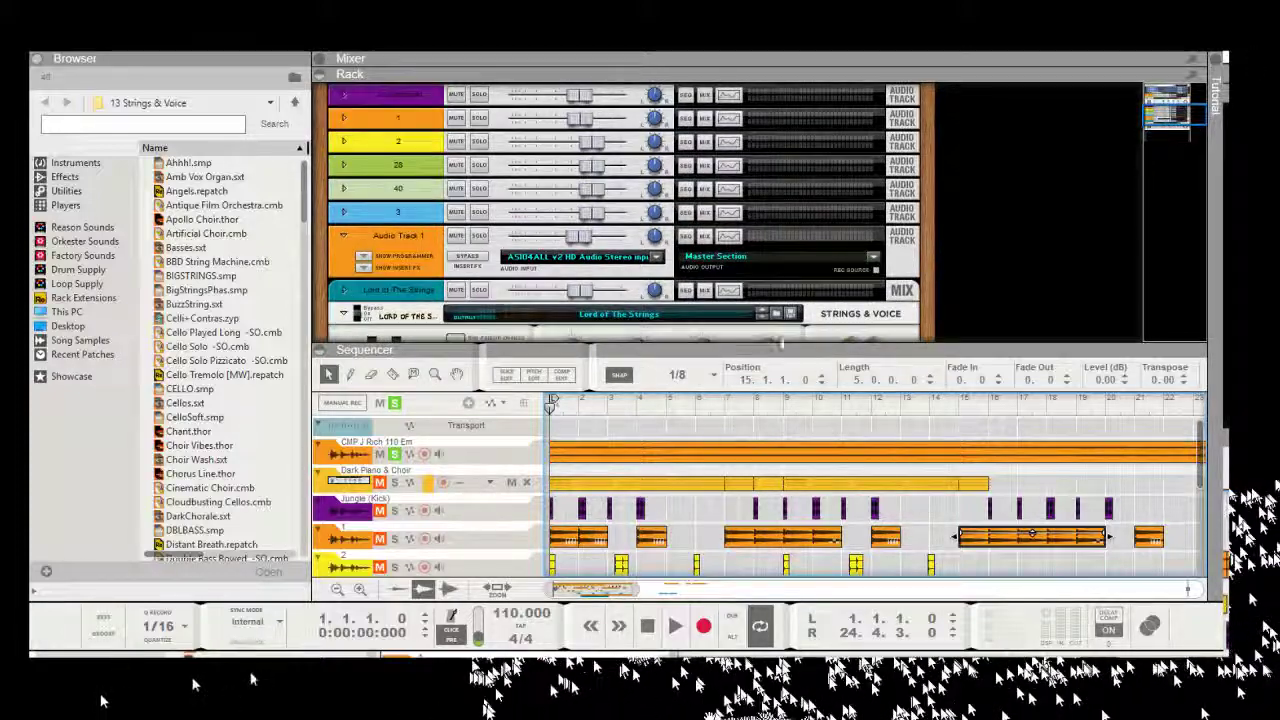
scroll(792, 289, up, 2)
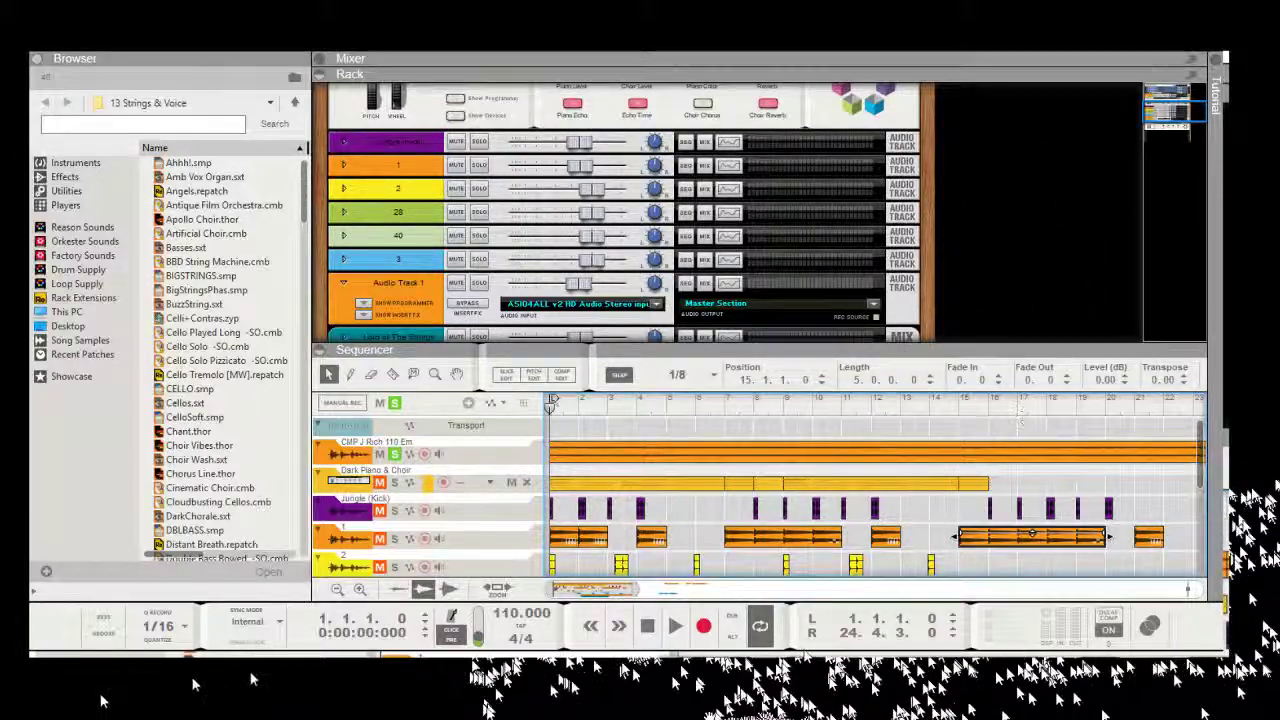
mouse_move(597, 590)
mouse_down()
mouse_move(645, 590)
mouse_move(595, 590)
mouse_up()
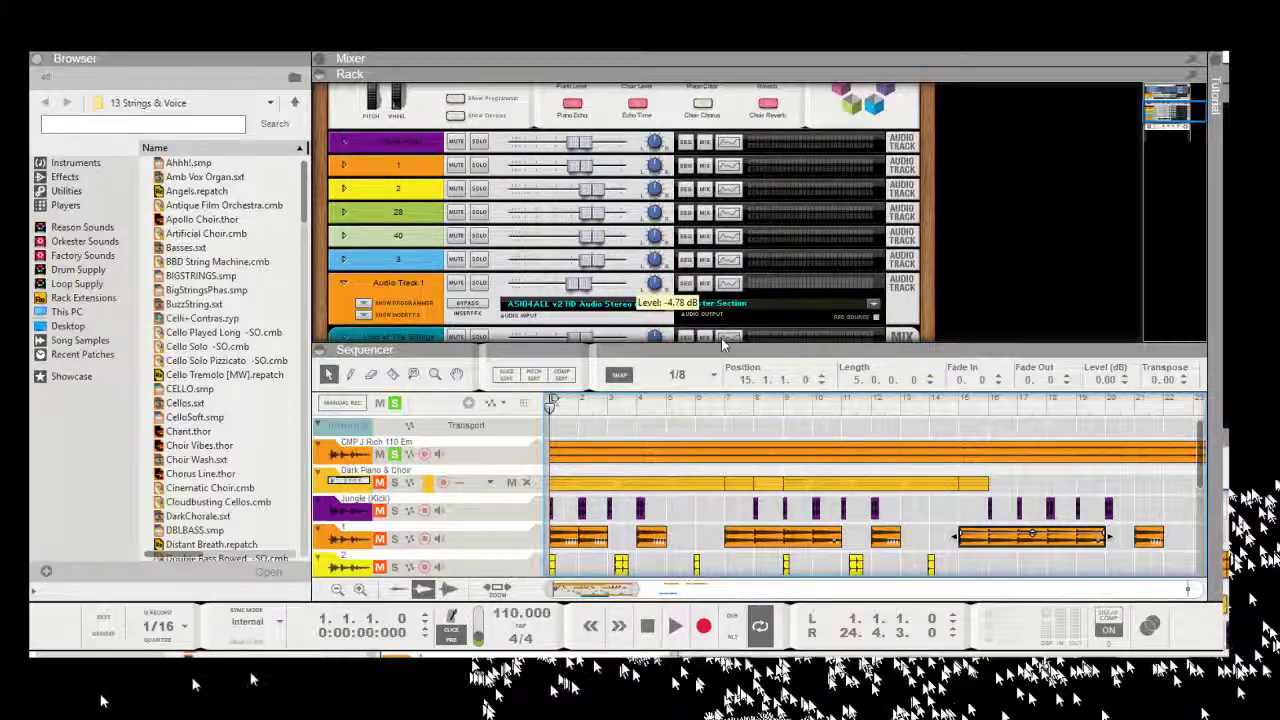
scroll(724, 340, down, 1)
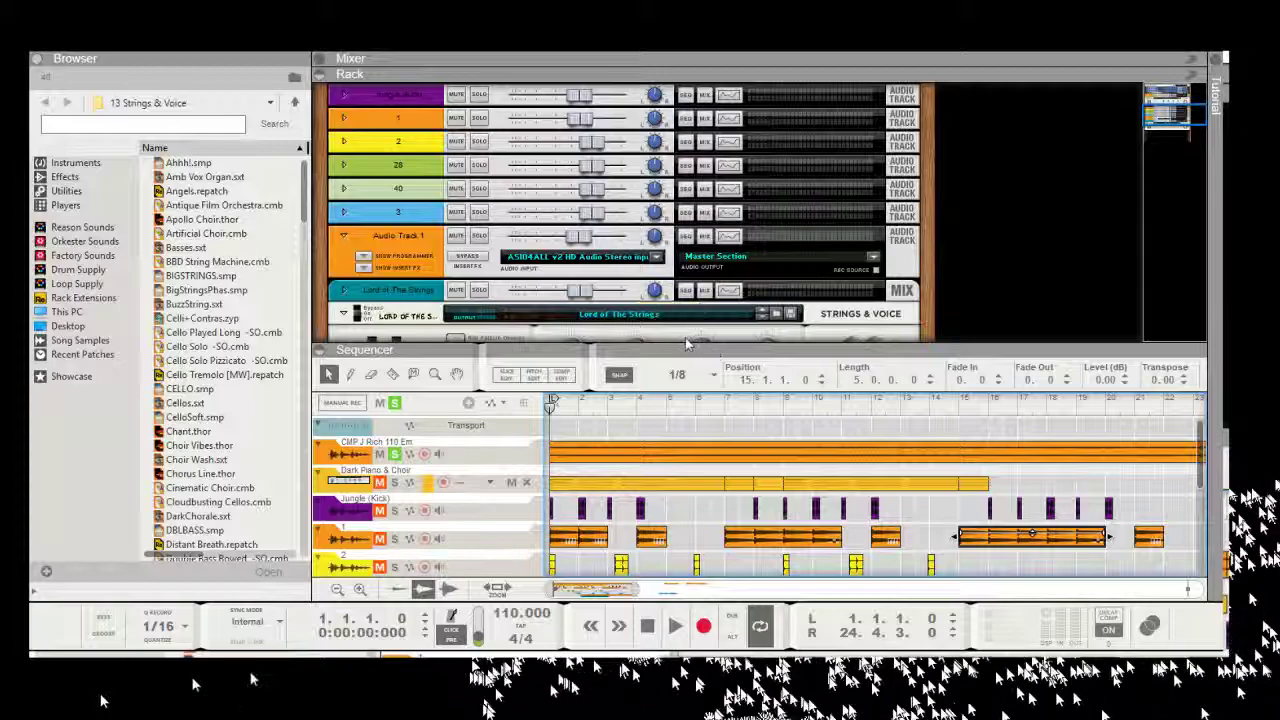
Step: Play the soloed CMP J Rich 110 Em track briefly from the song start, then clear its solo and return to the start
scroll(730, 325, up, 1)
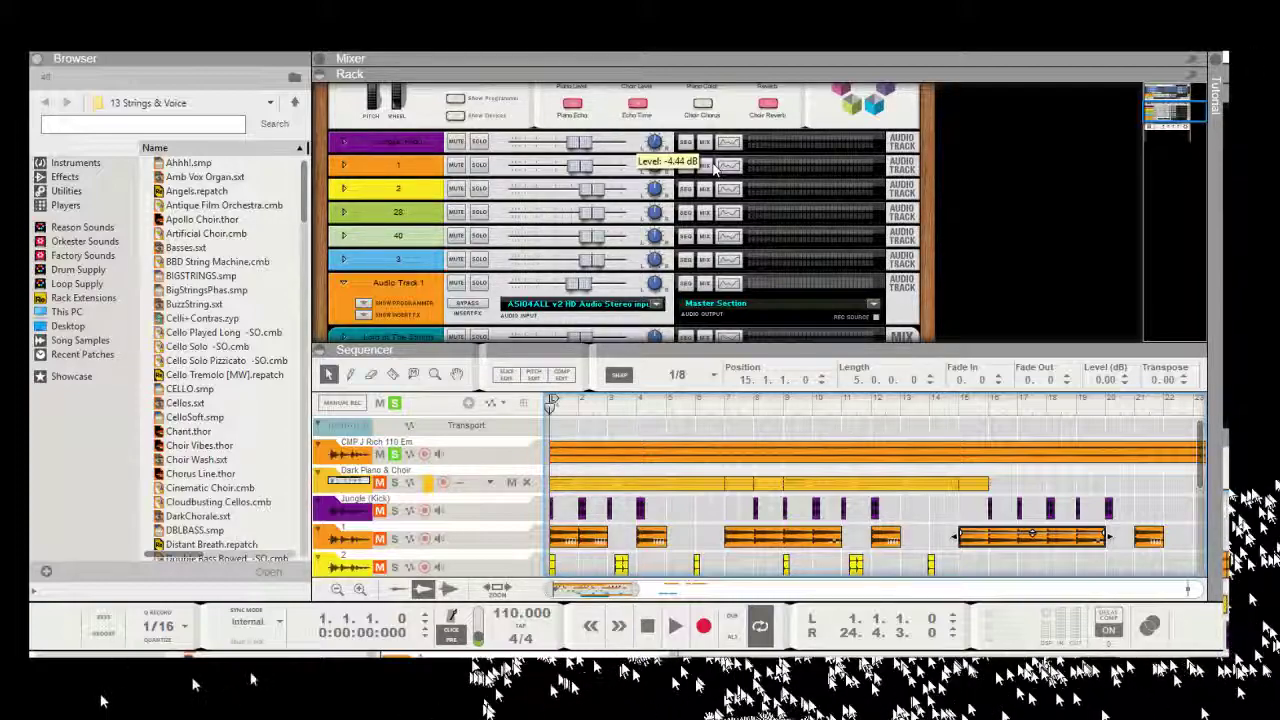
scroll(713, 170, up, 2)
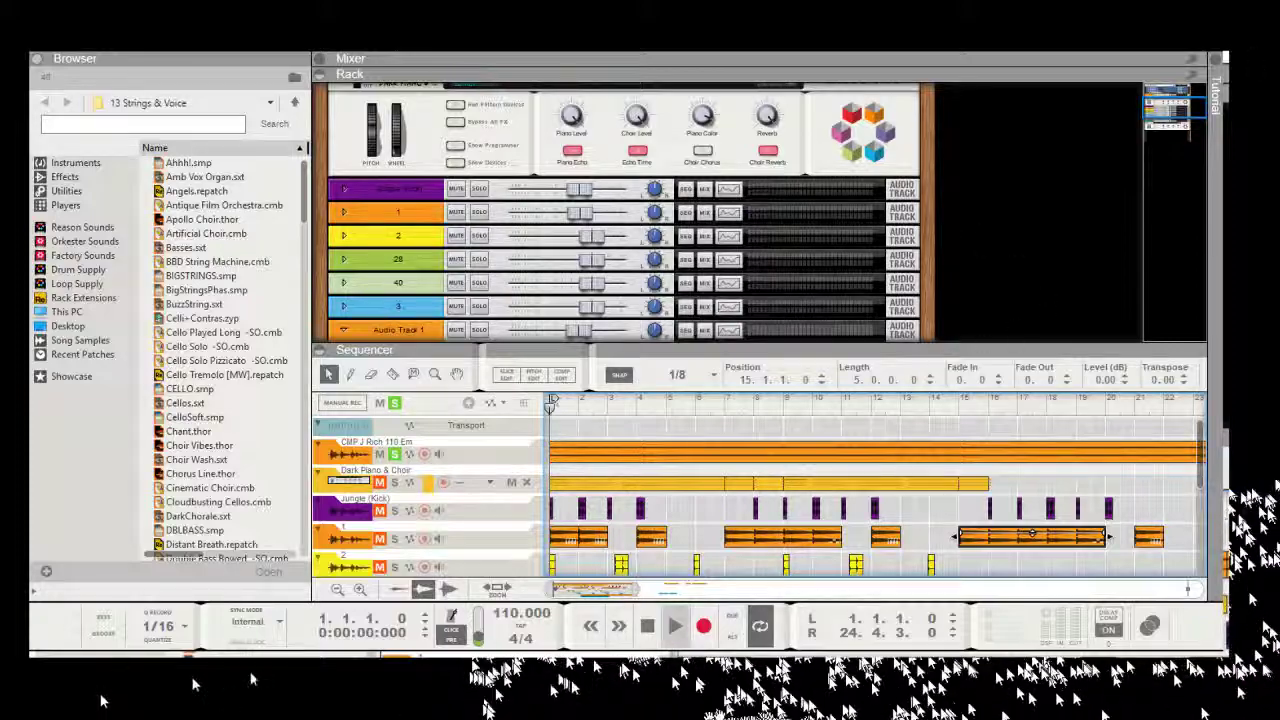
click(675, 626)
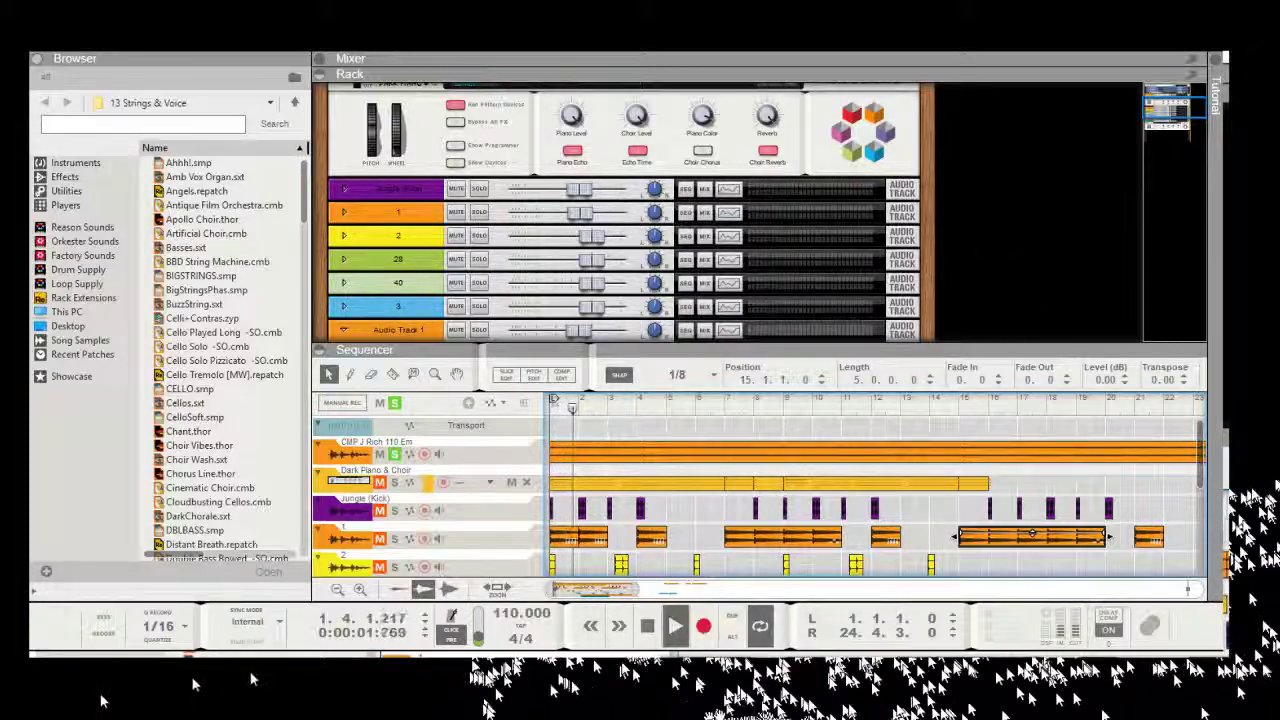
click(394, 454)
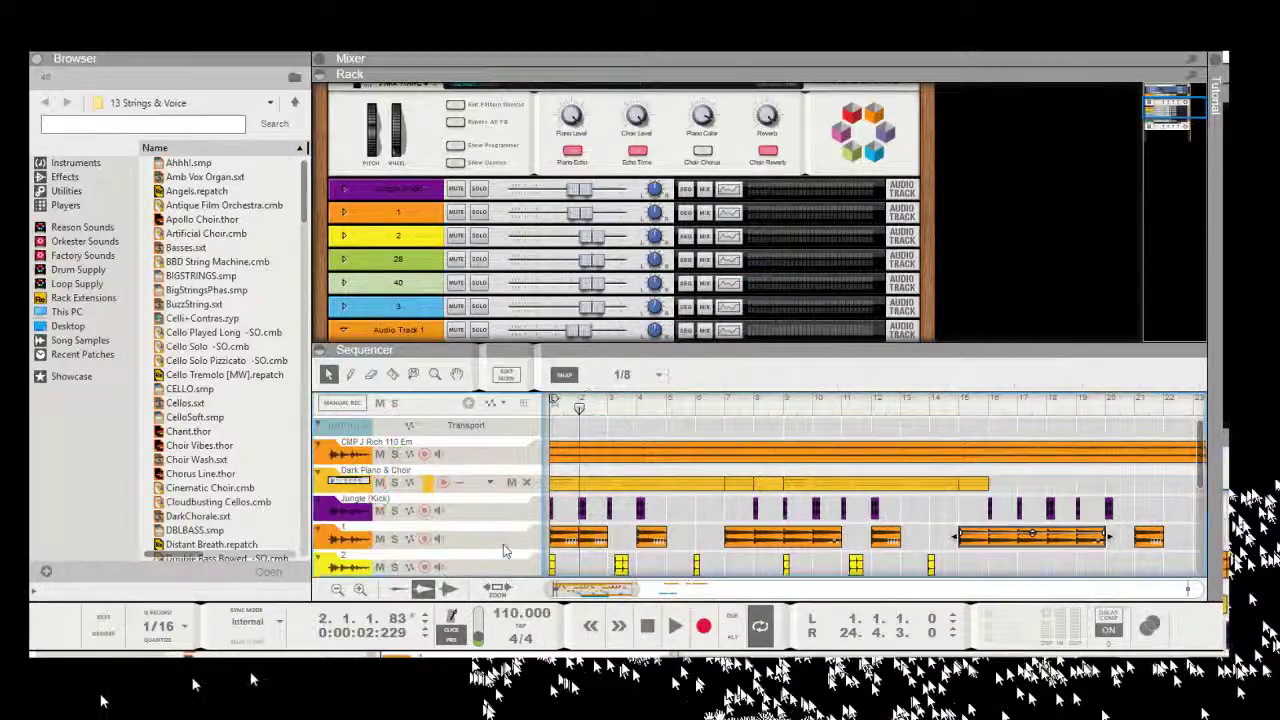
key(shift+Return)
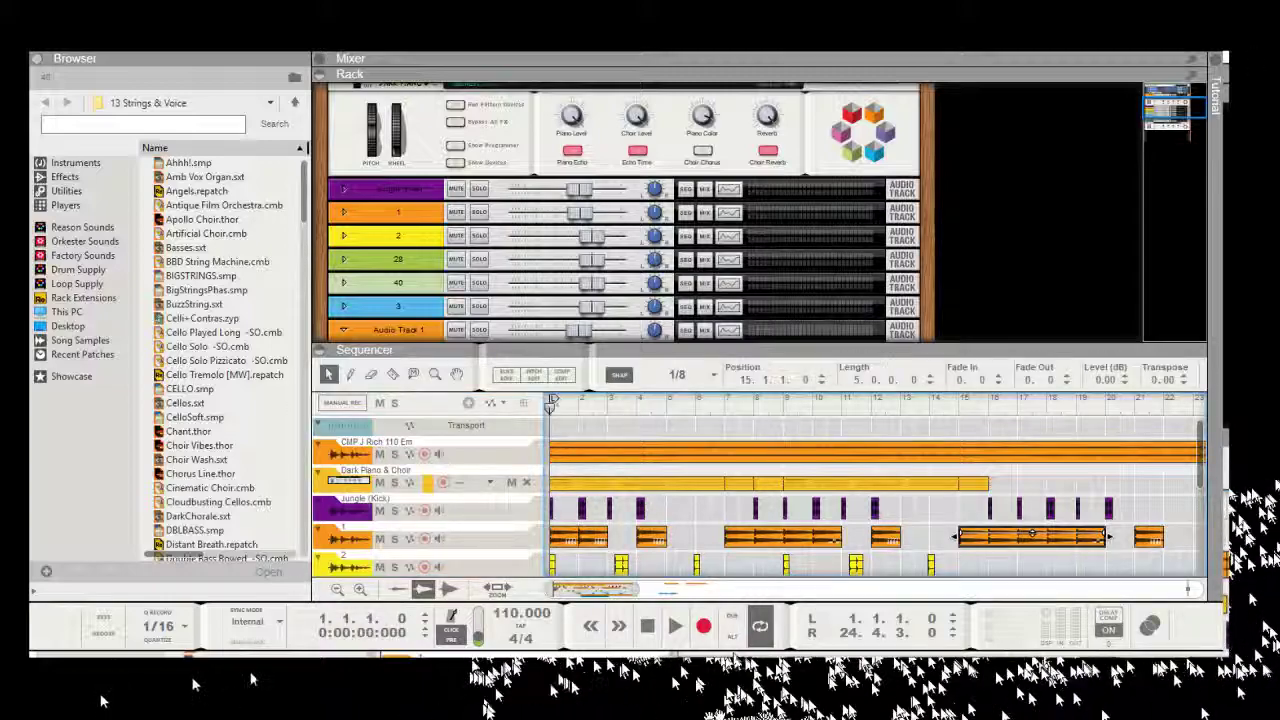
Step: Play the full arrangement from bar 1 past bar 24 while checking the audio channels' level meters in the rack, then stop playback
key(space)
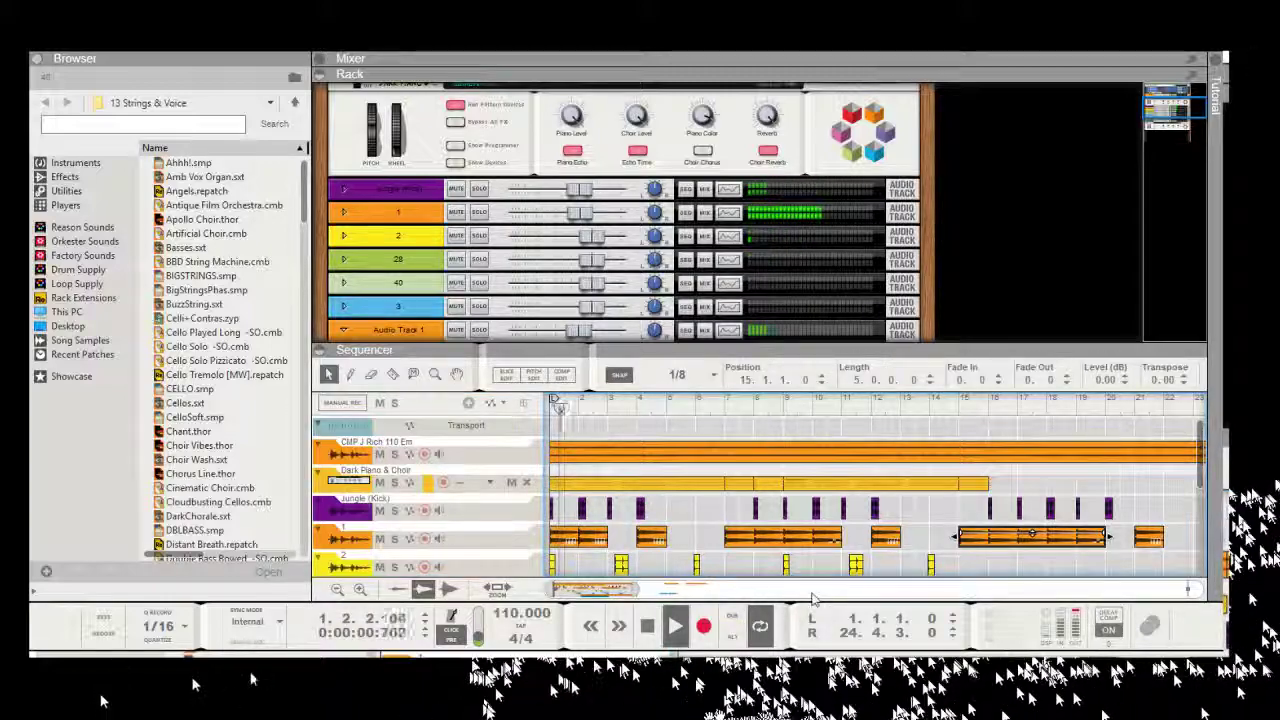
scroll(1027, 305, down, 3)
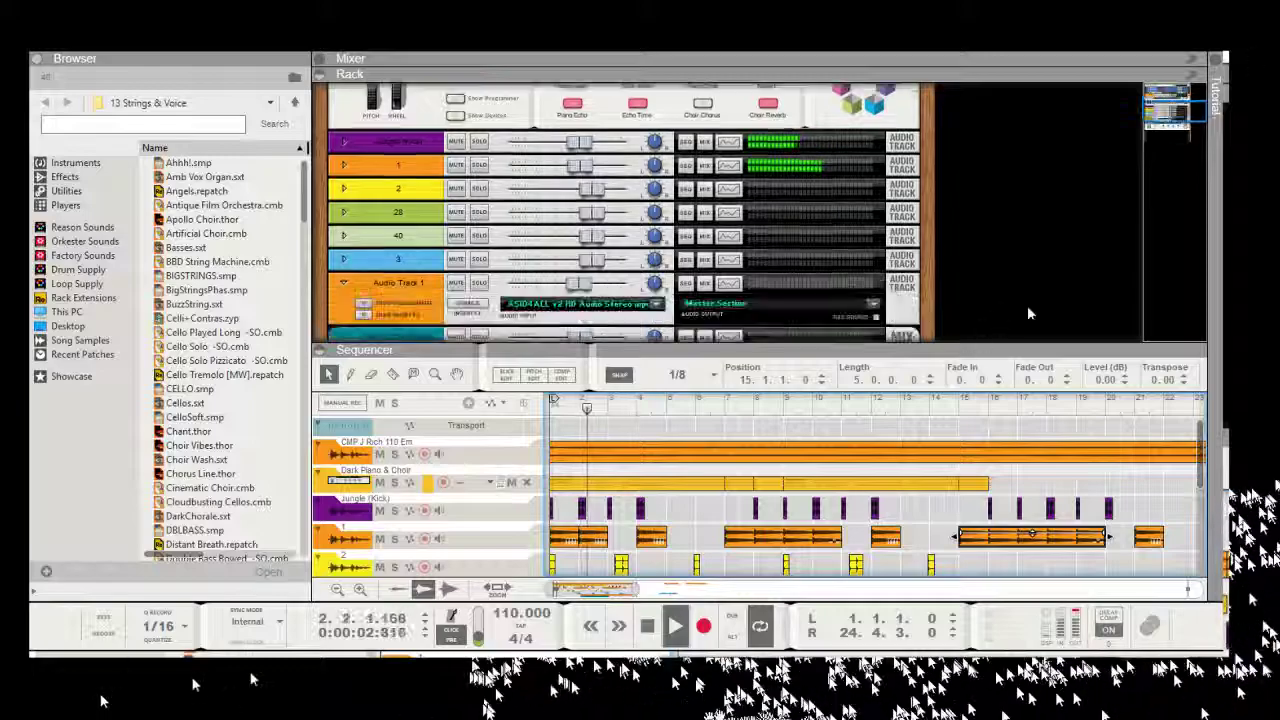
scroll(1027, 305, down, 4)
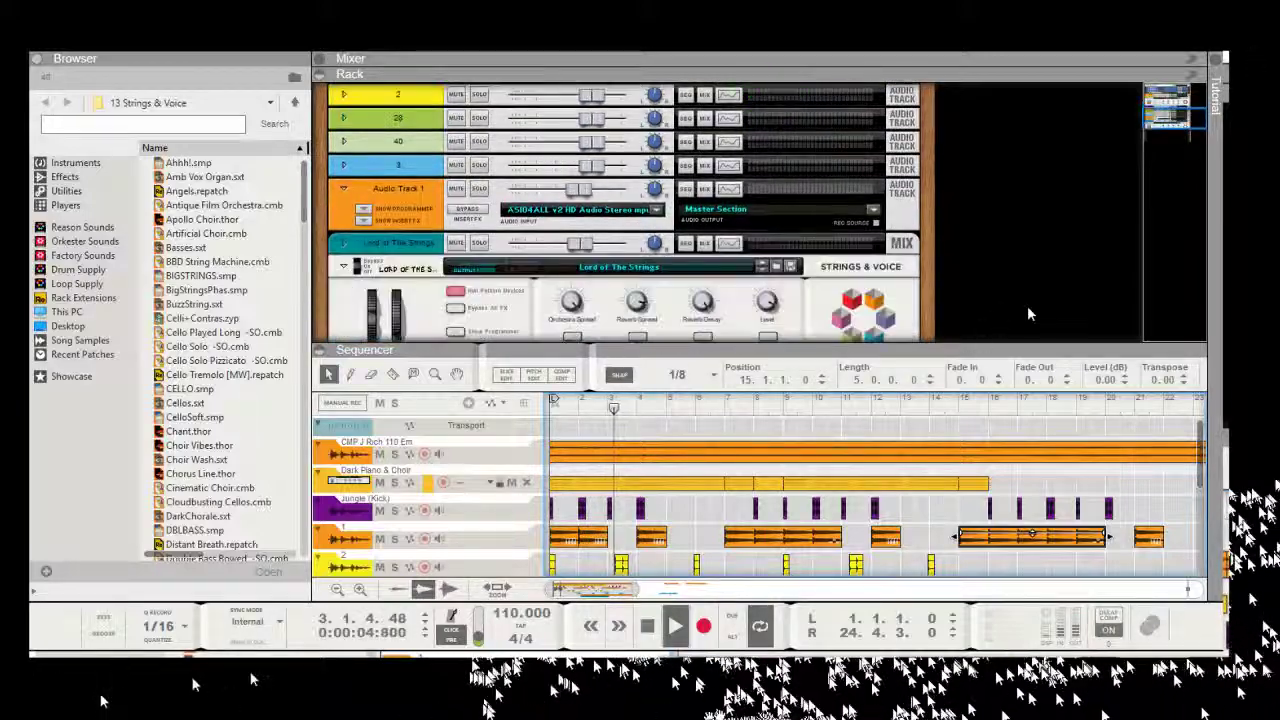
scroll(1027, 305, up, 4)
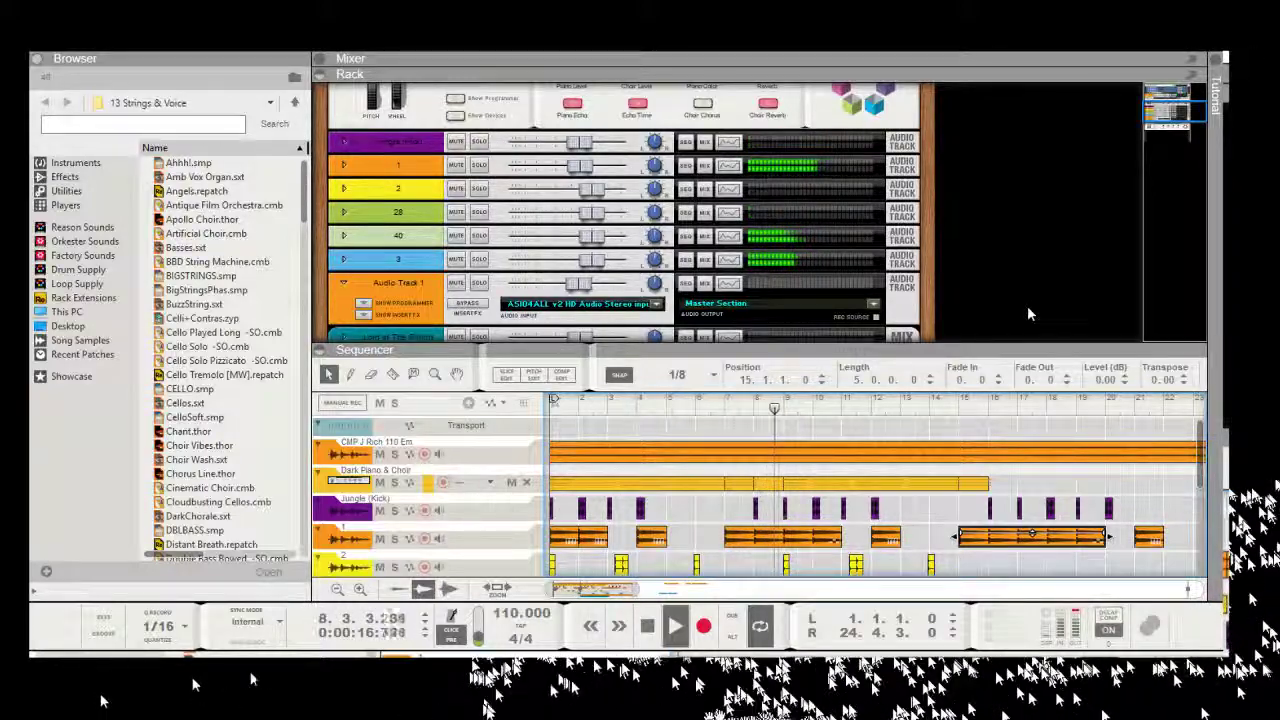
scroll(1027, 305, down, 1)
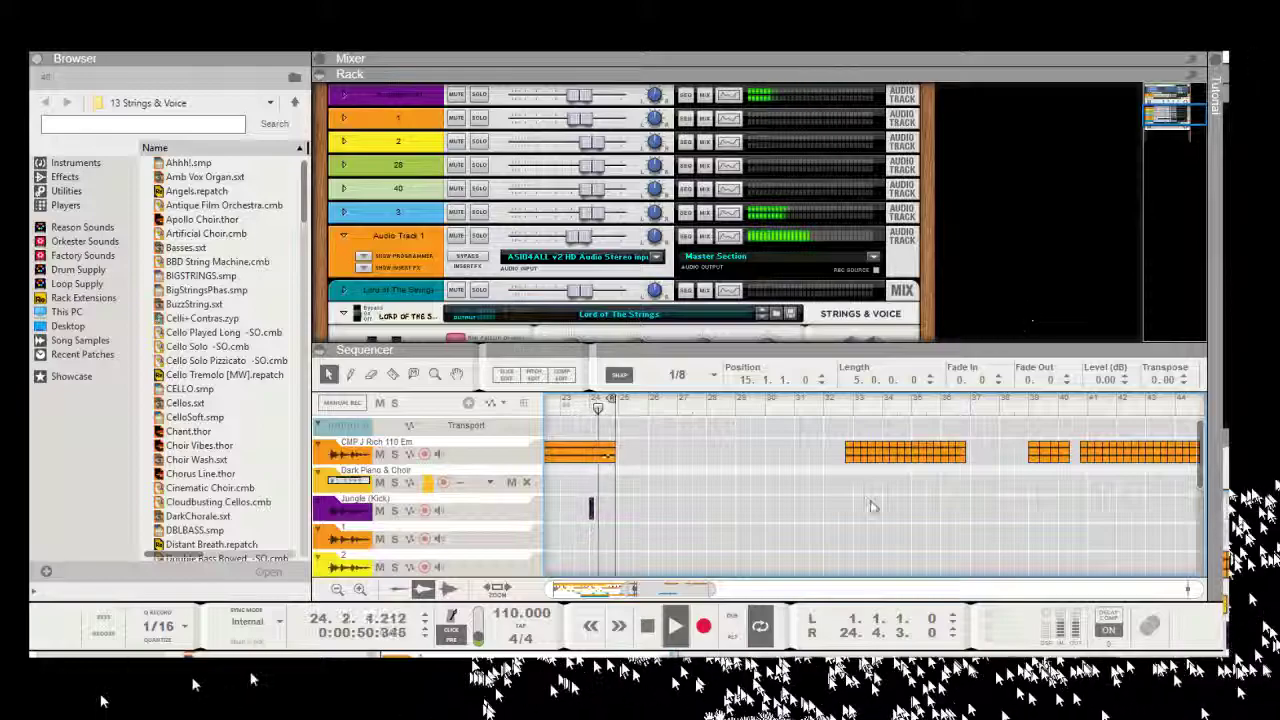
click(648, 626)
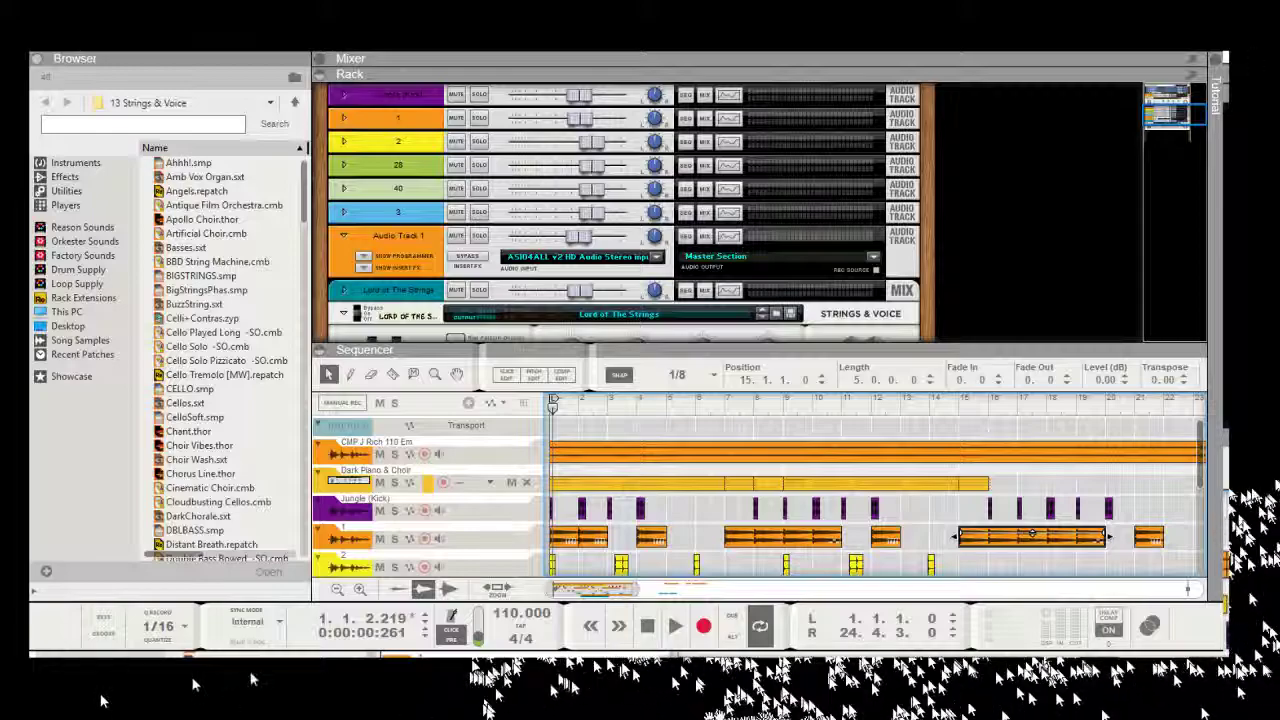
Step: Show the mixer with the rack and sequencer folded away, and examine the channels' input, dynamics and EQ sections
scroll(1100, 500, down, 5)
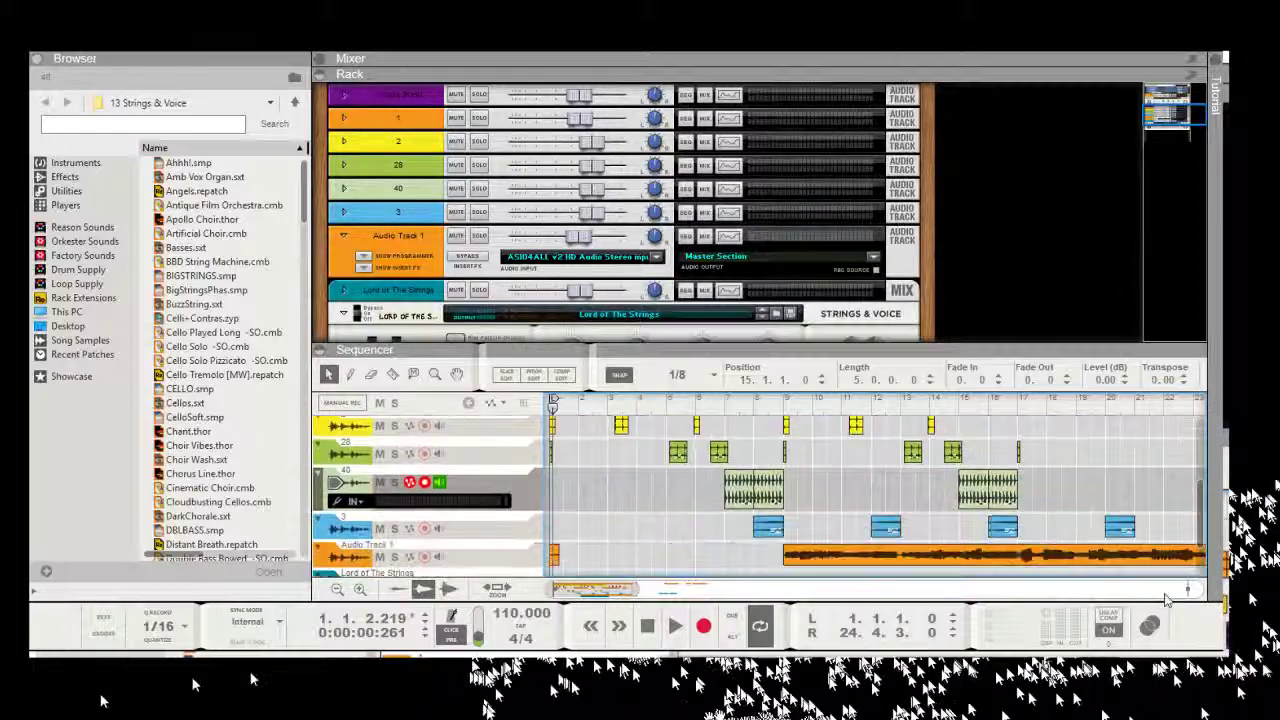
scroll(1157, 601, up, 5)
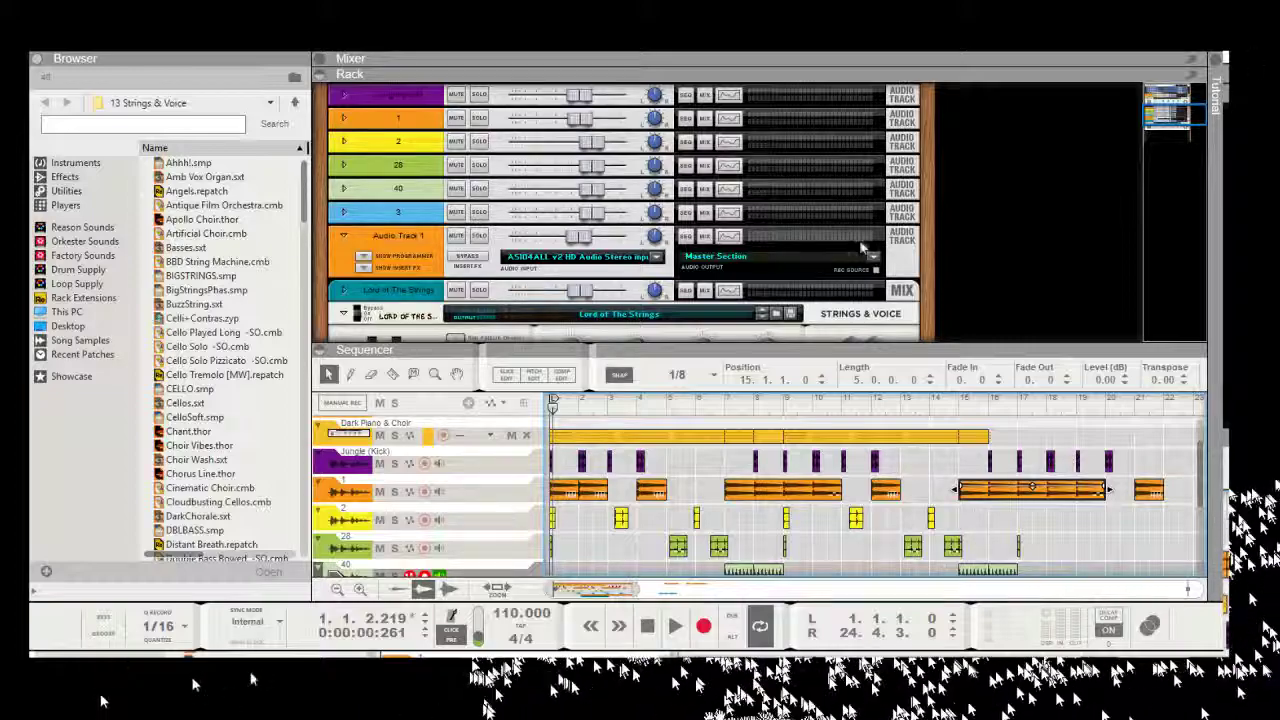
click(1191, 59)
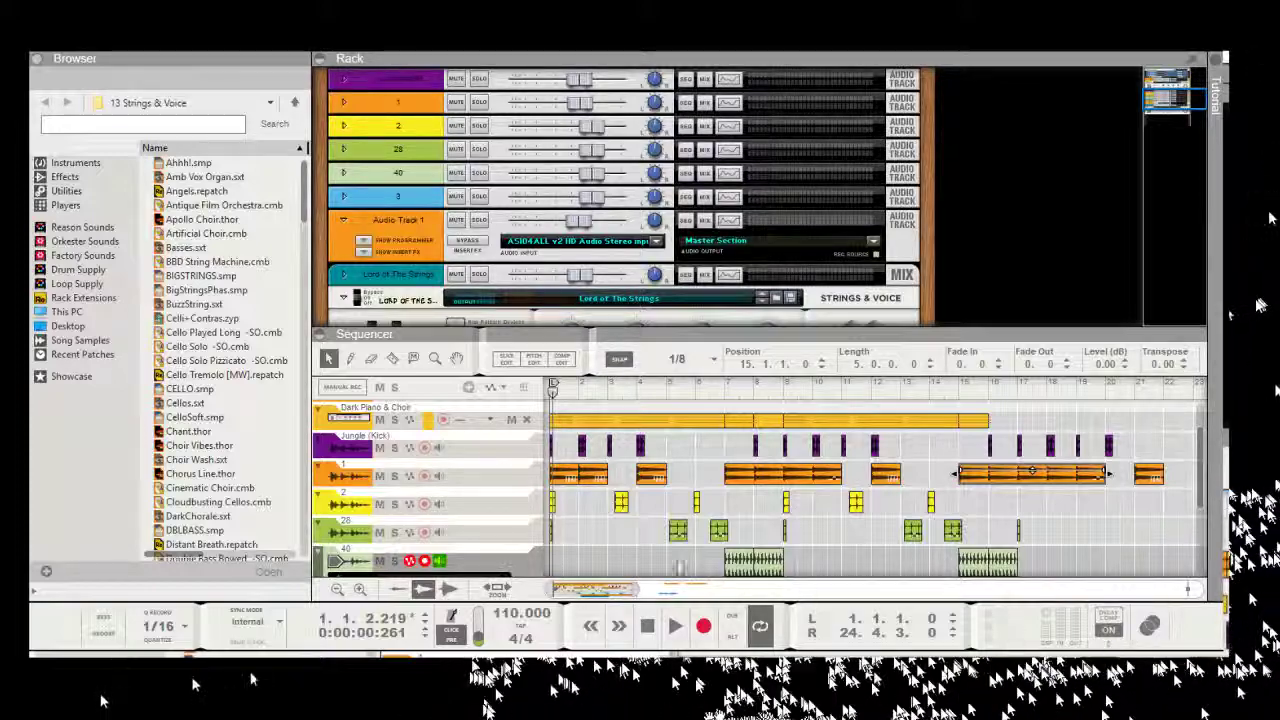
key(F5)
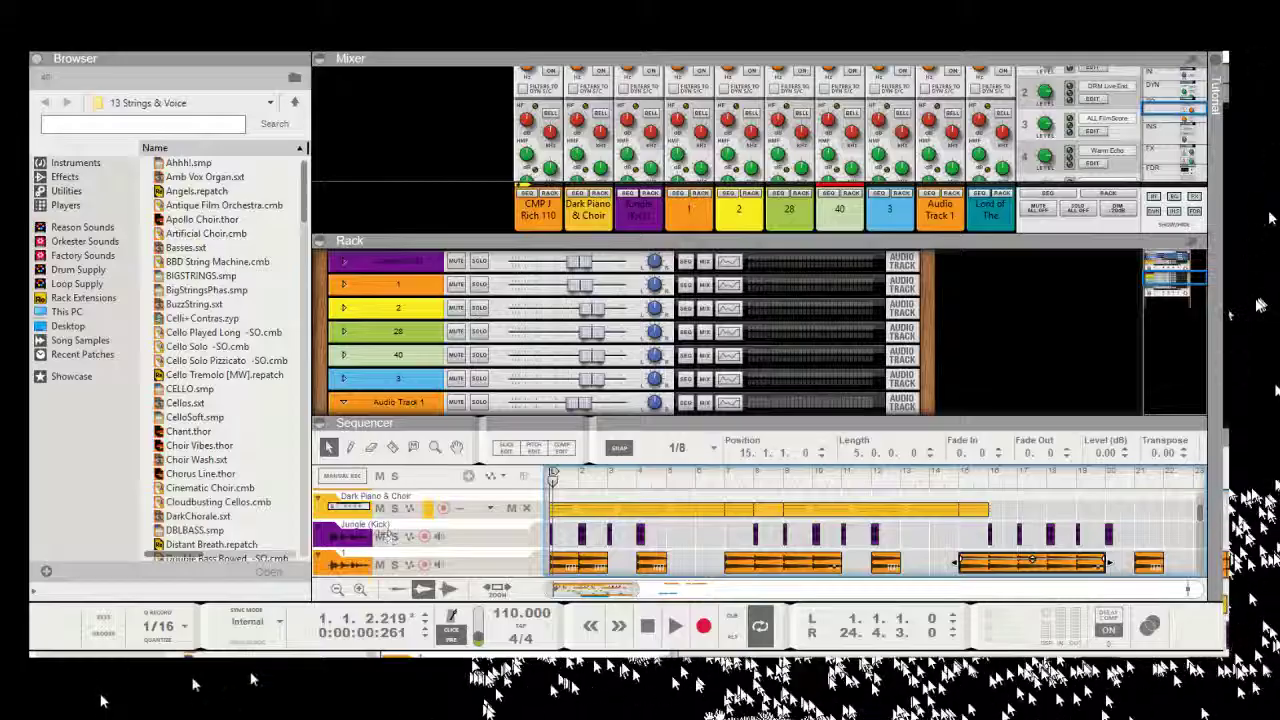
key(F7)
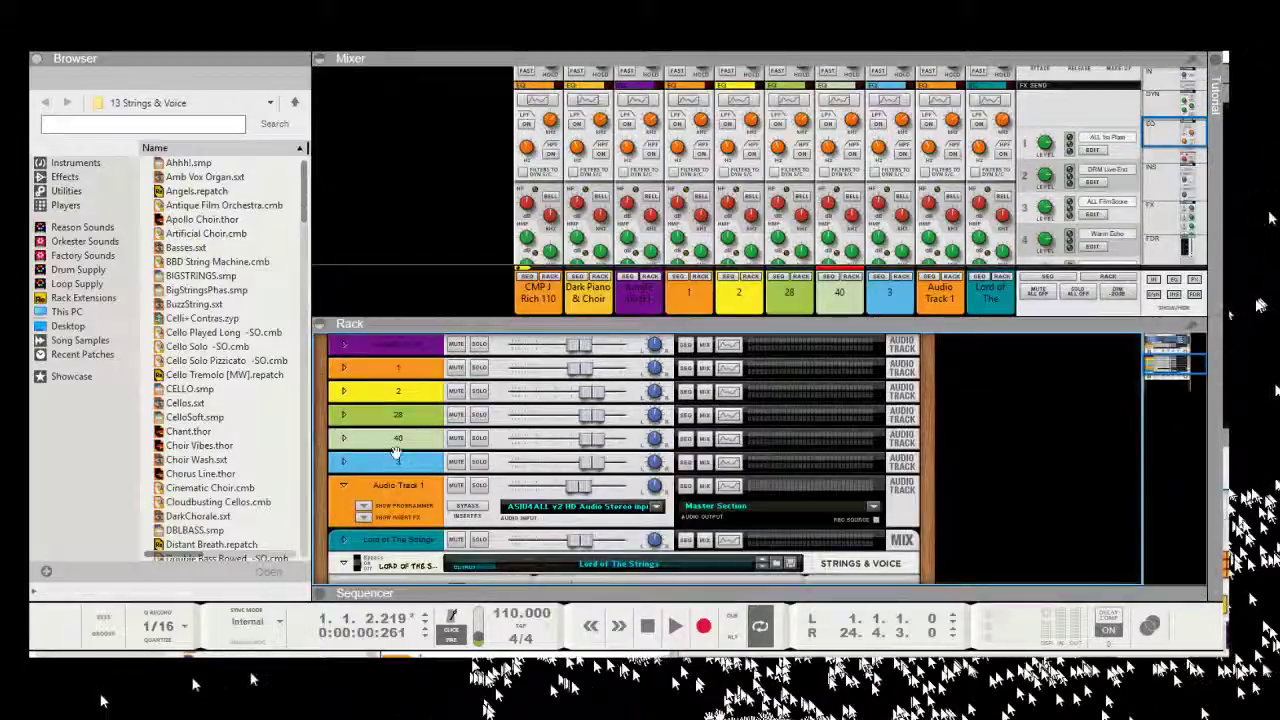
key(F6)
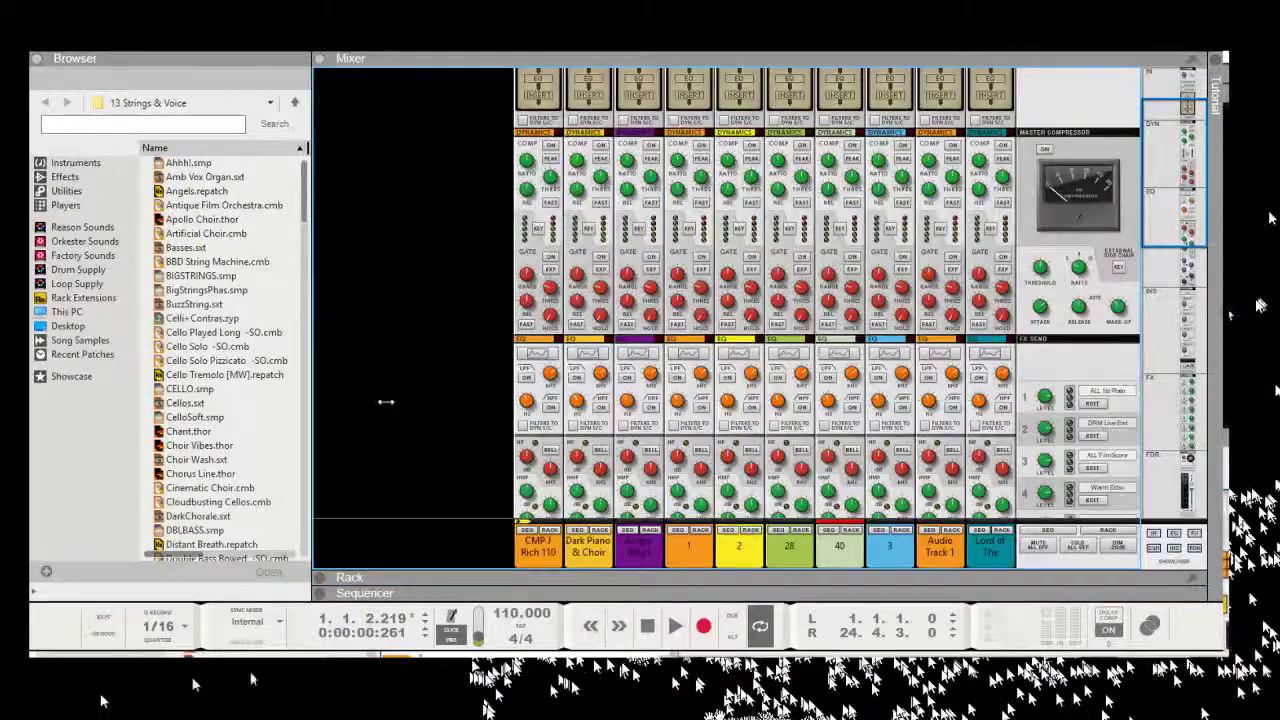
scroll(968, 320, up, 3)
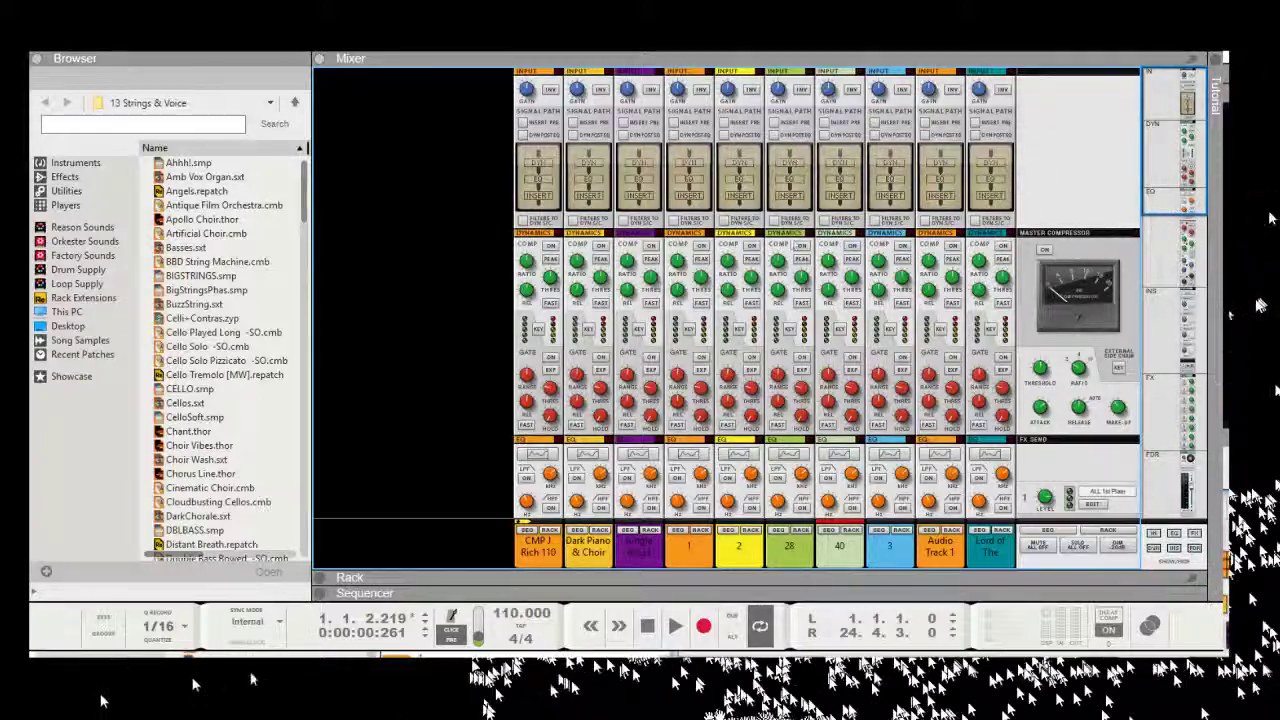
scroll(793, 243, down, 5)
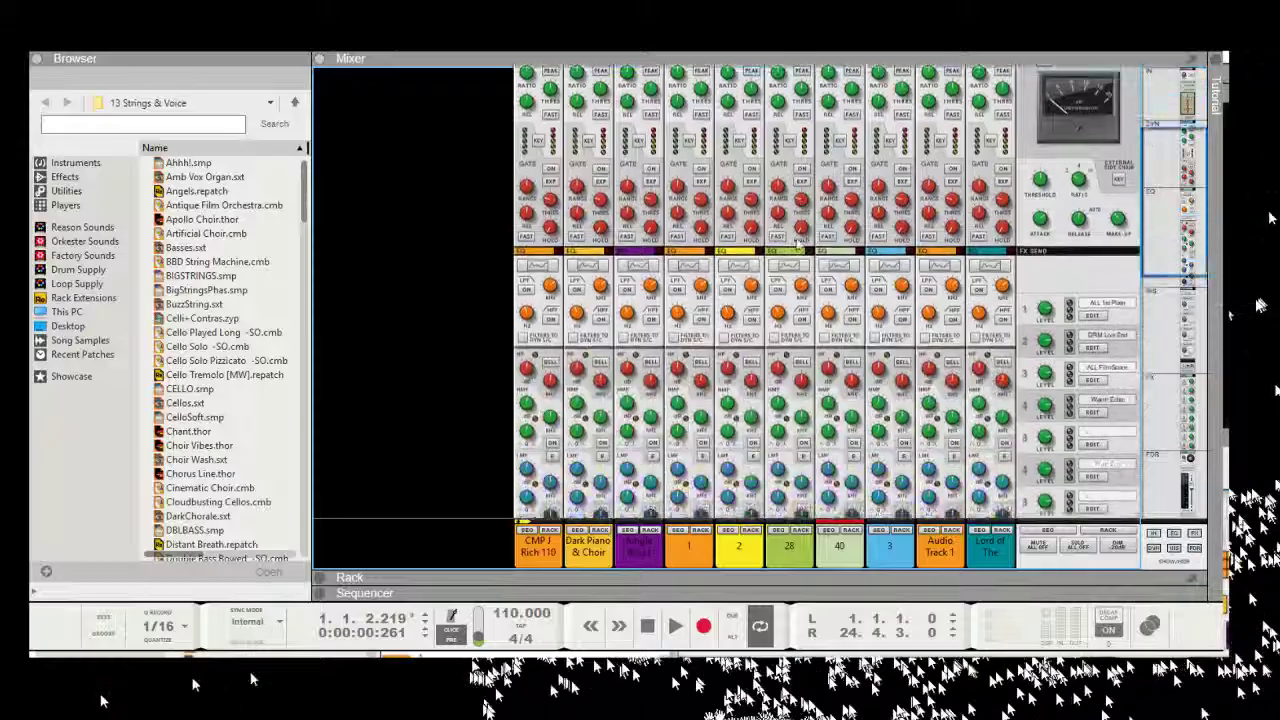
scroll(855, 243, up, 5)
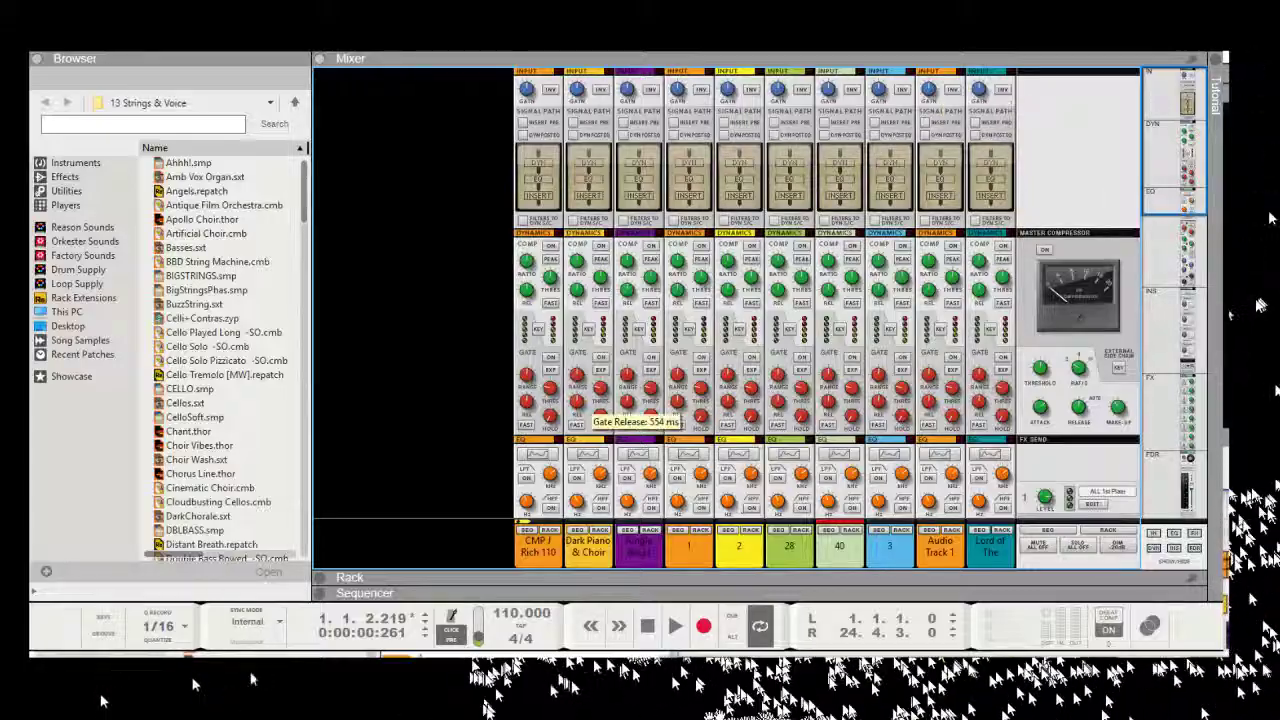
Step: Unfold the sequencer beneath the mixer and slightly lower the input gain of Audio Track 1
click(320, 593)
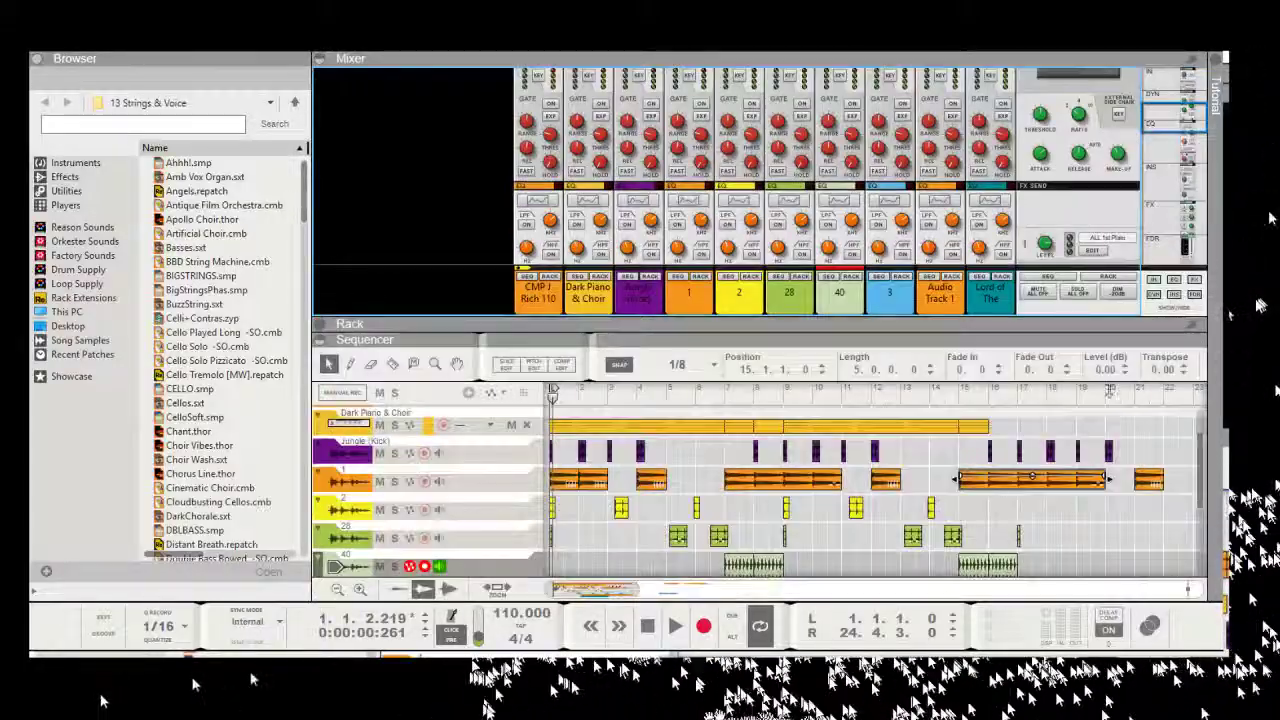
scroll(860, 170, up, 5)
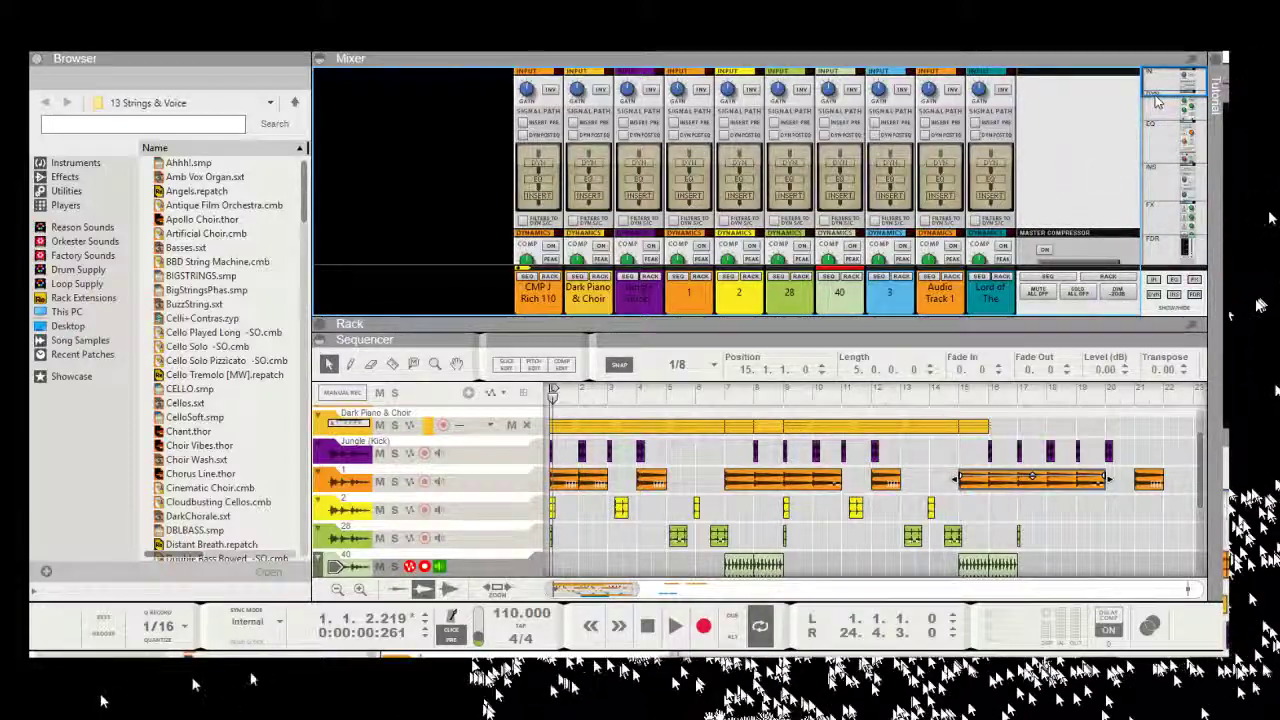
click(929, 90)
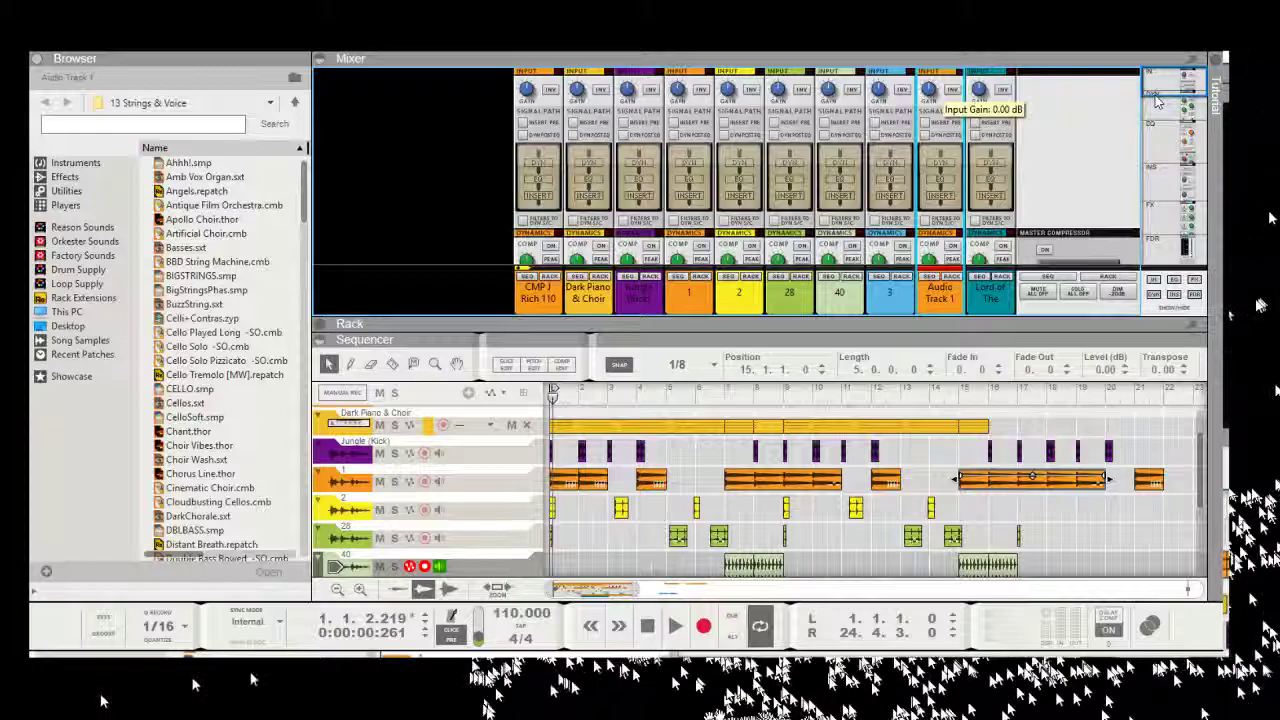
drag(929, 90, 926, 91)
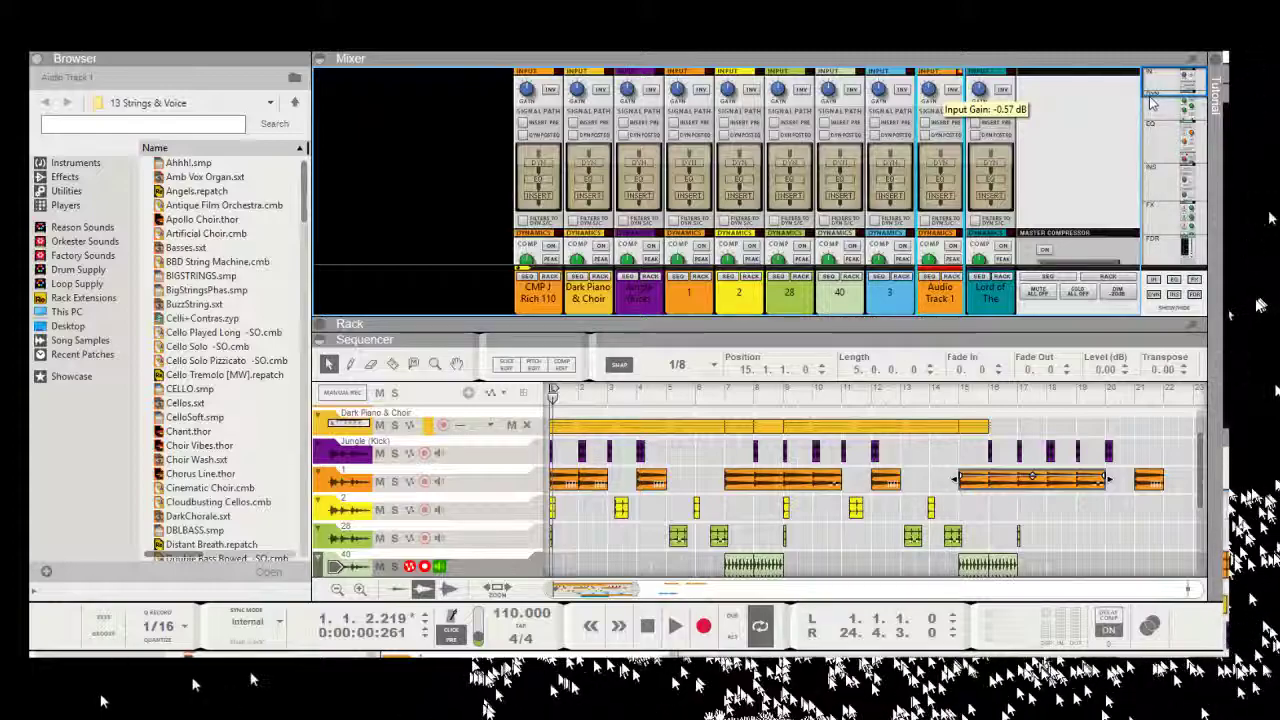
drag(926, 91, 926, 94)
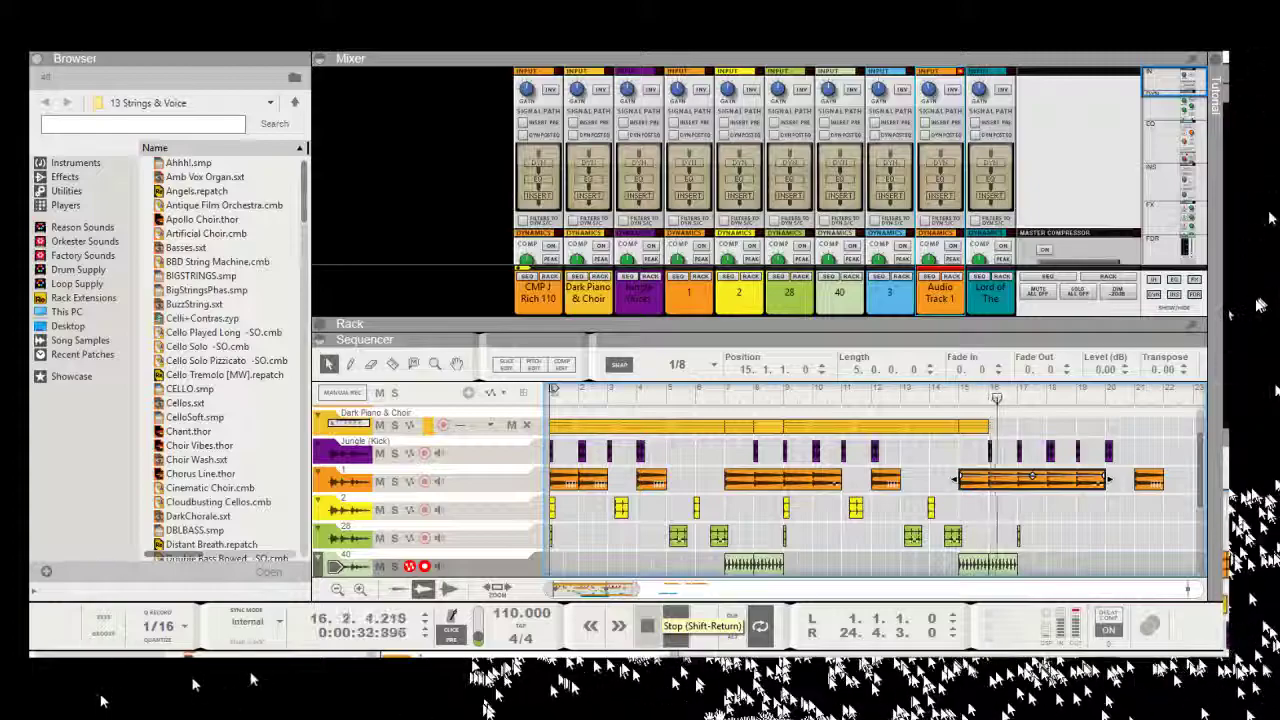
Step: Stop the full playback, then solo track 40 and play it briefly from bar 16 into bar 17
click(647, 626)
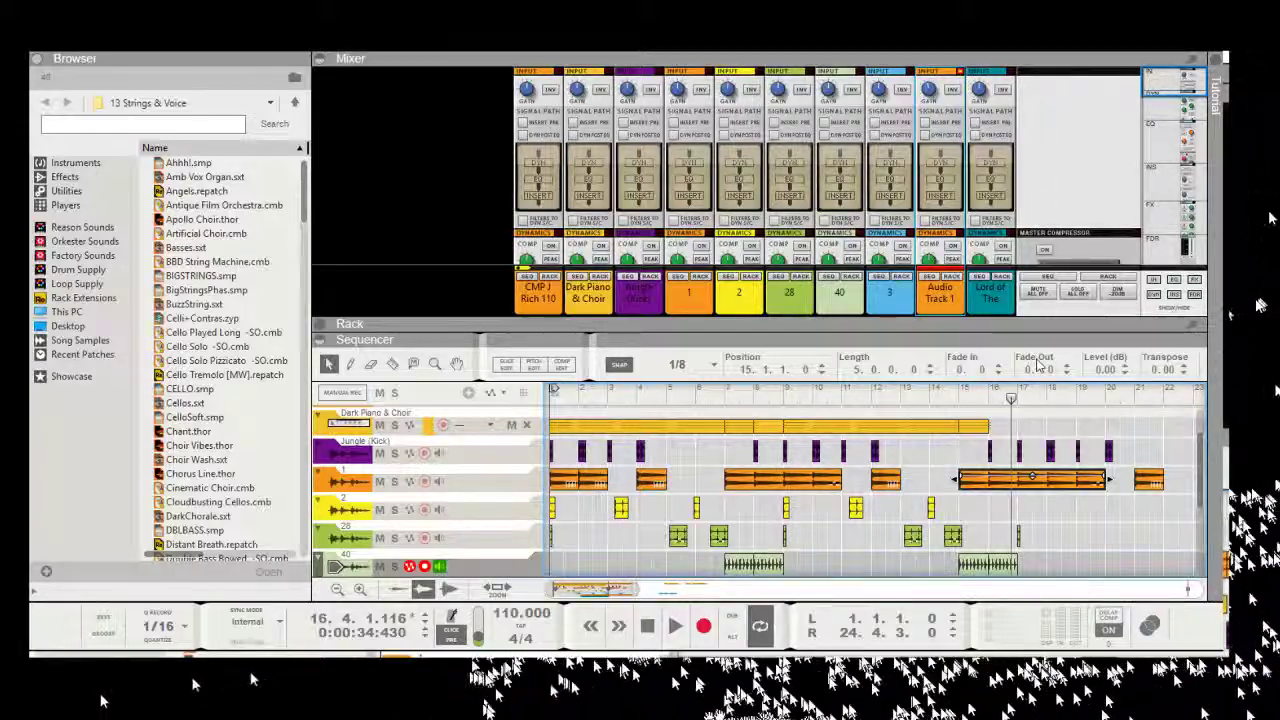
click(394, 566)
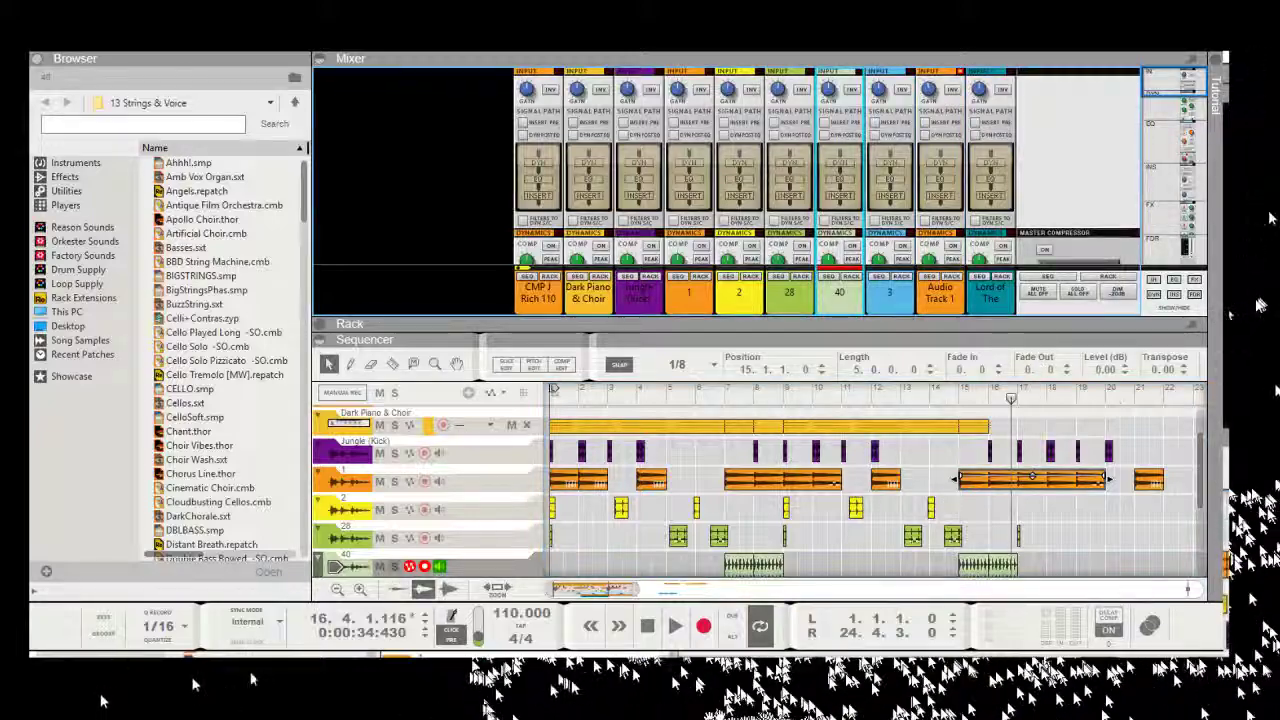
click(675, 626)
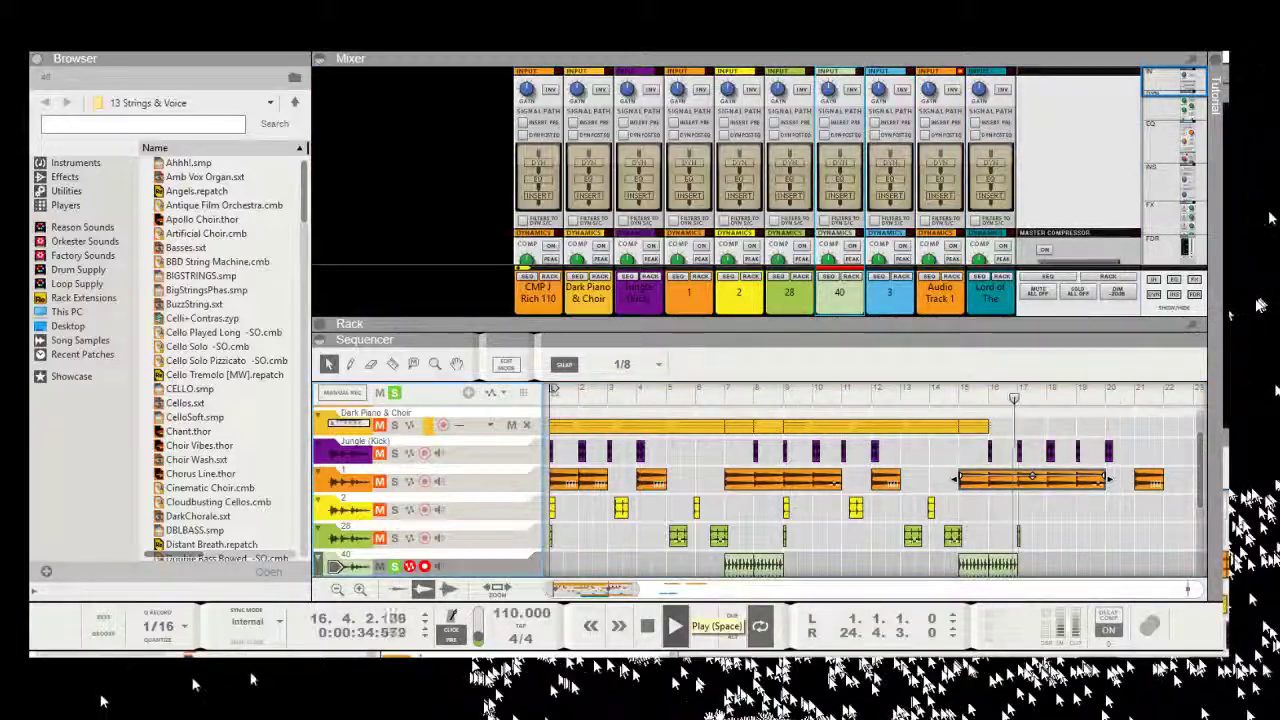
click(647, 626)
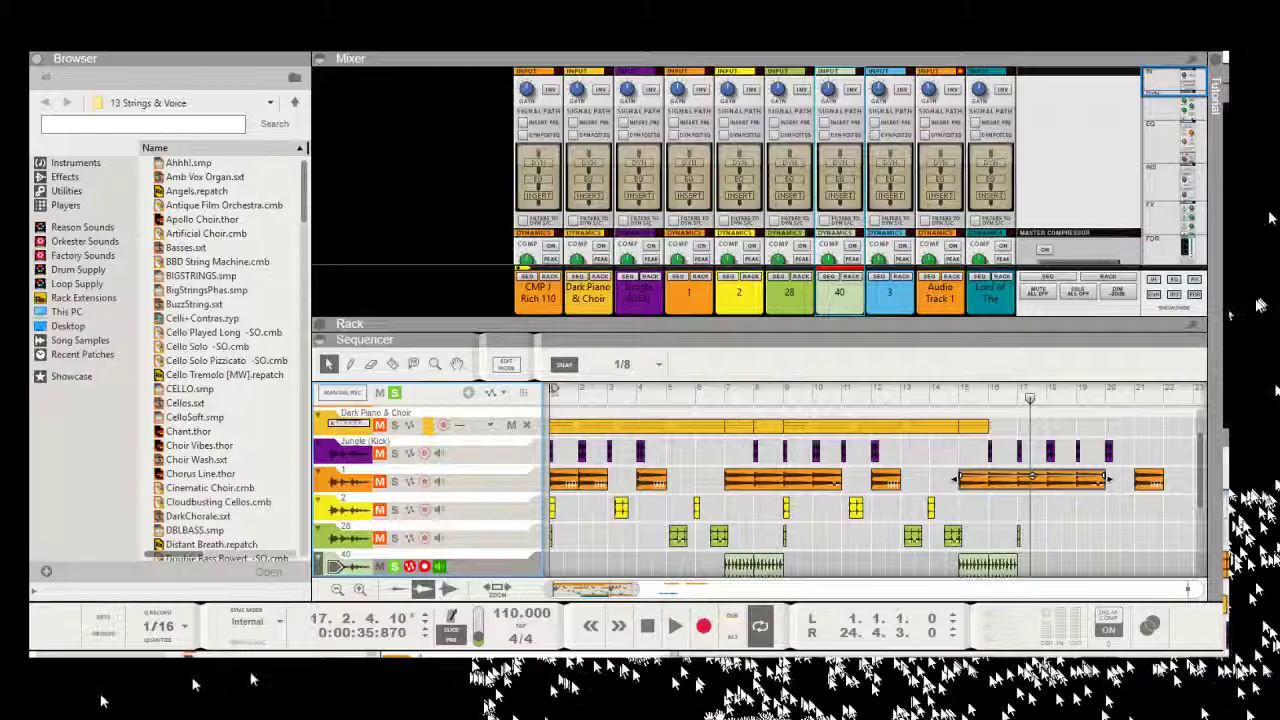
Step: Move the playback position to bar 15 and set the input gain of channel 28 to about 2.29 dB
click(1021, 397)
drag(1021, 398, 958, 398)
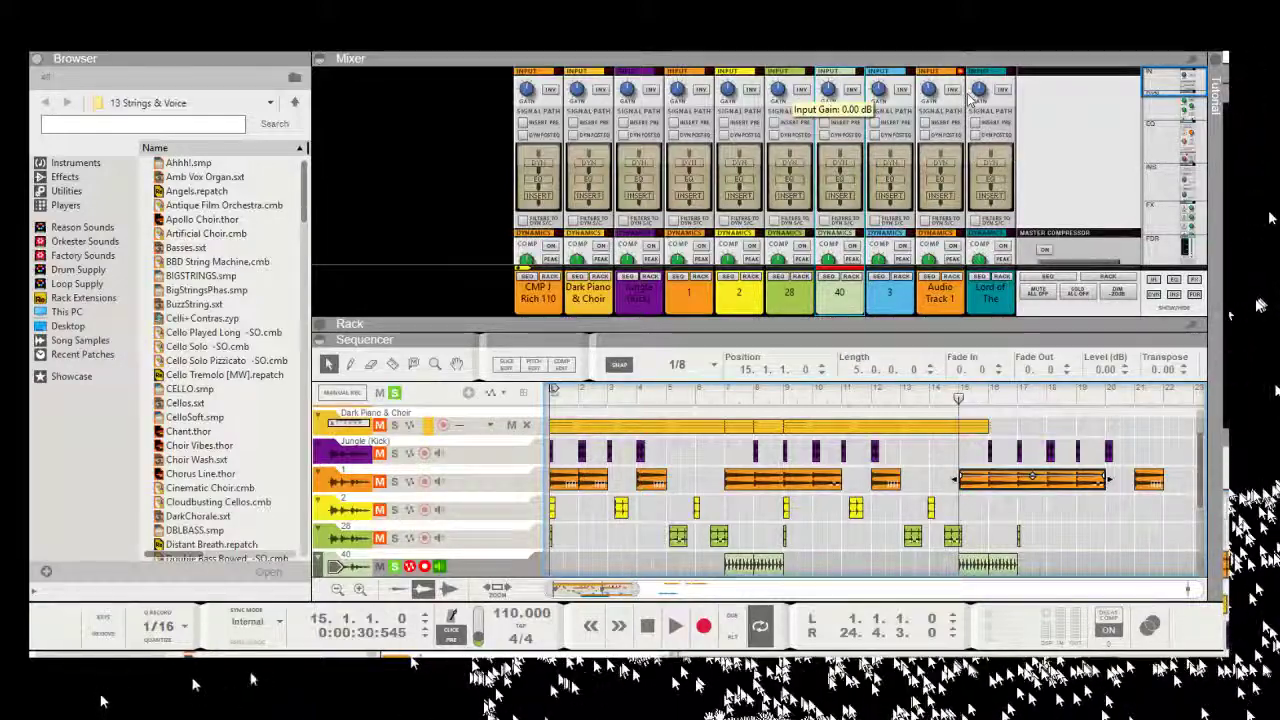
drag(968, 97, 969, 101)
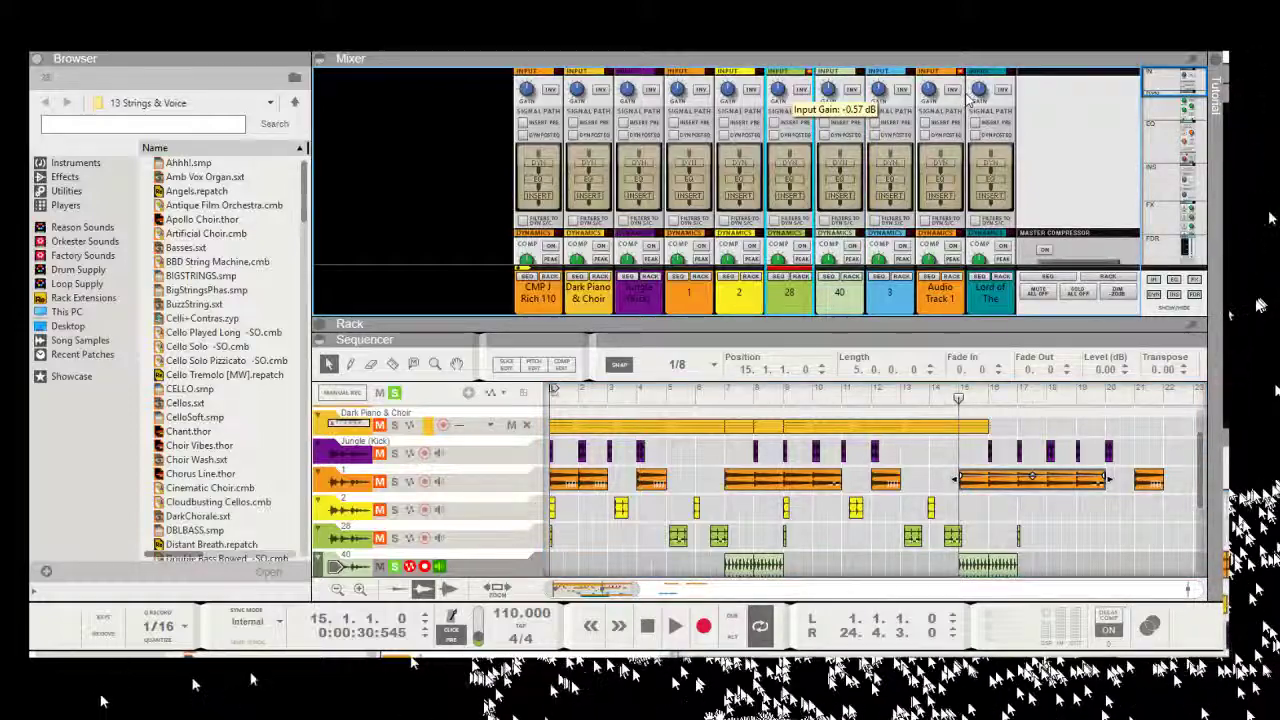
drag(969, 101, 971, 96)
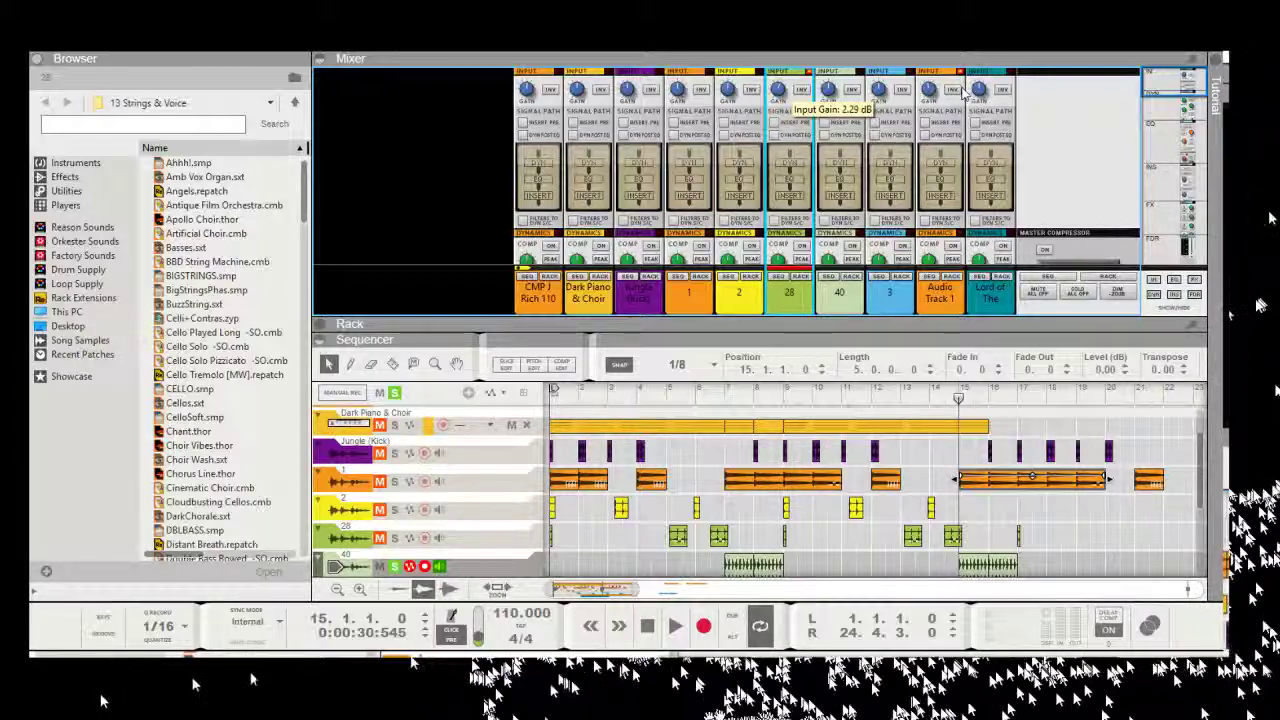
Step: Switch on the compressor of Audio Track 1 in the mixer's dynamics section, then bring up the EQ section
click(1172, 104)
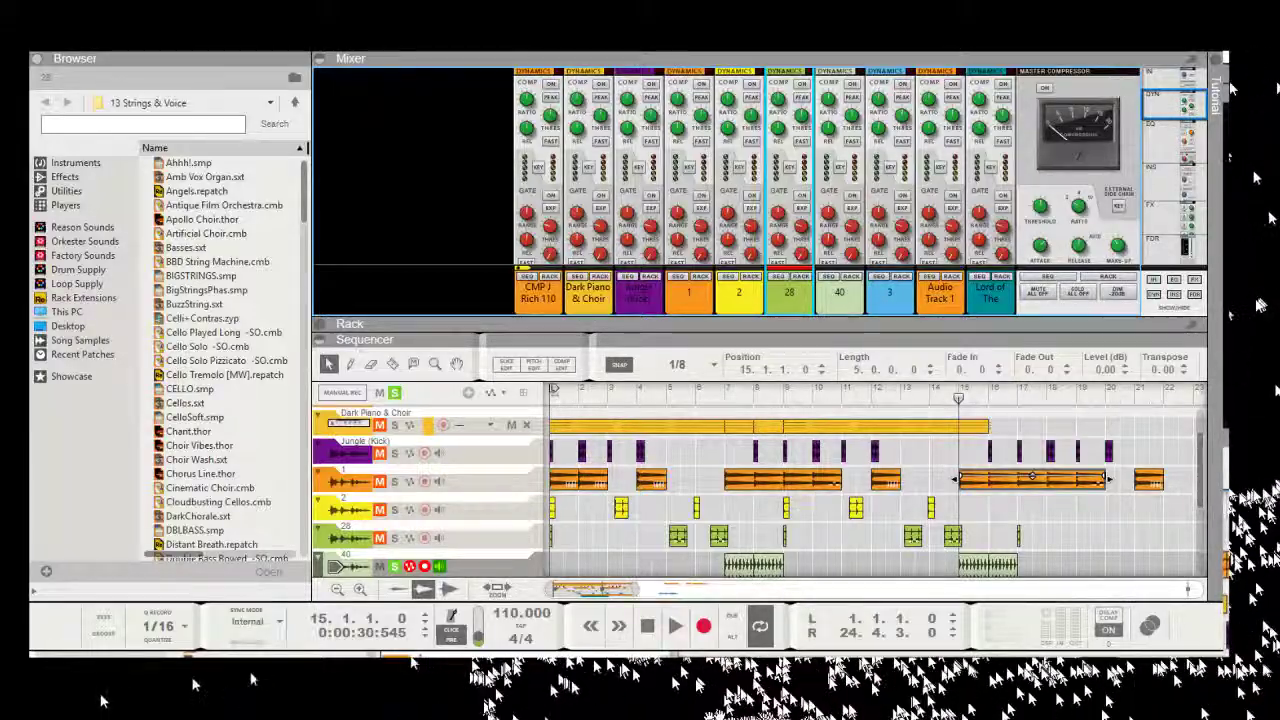
click(953, 84)
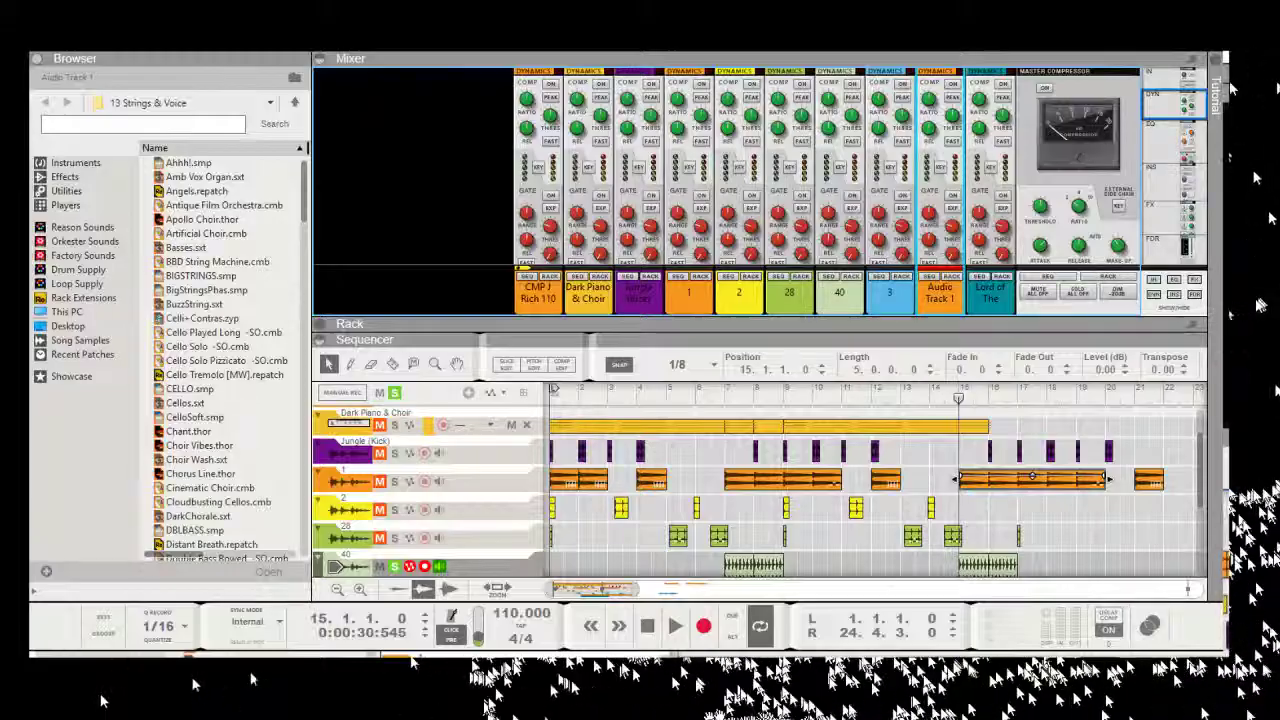
click(1174, 134)
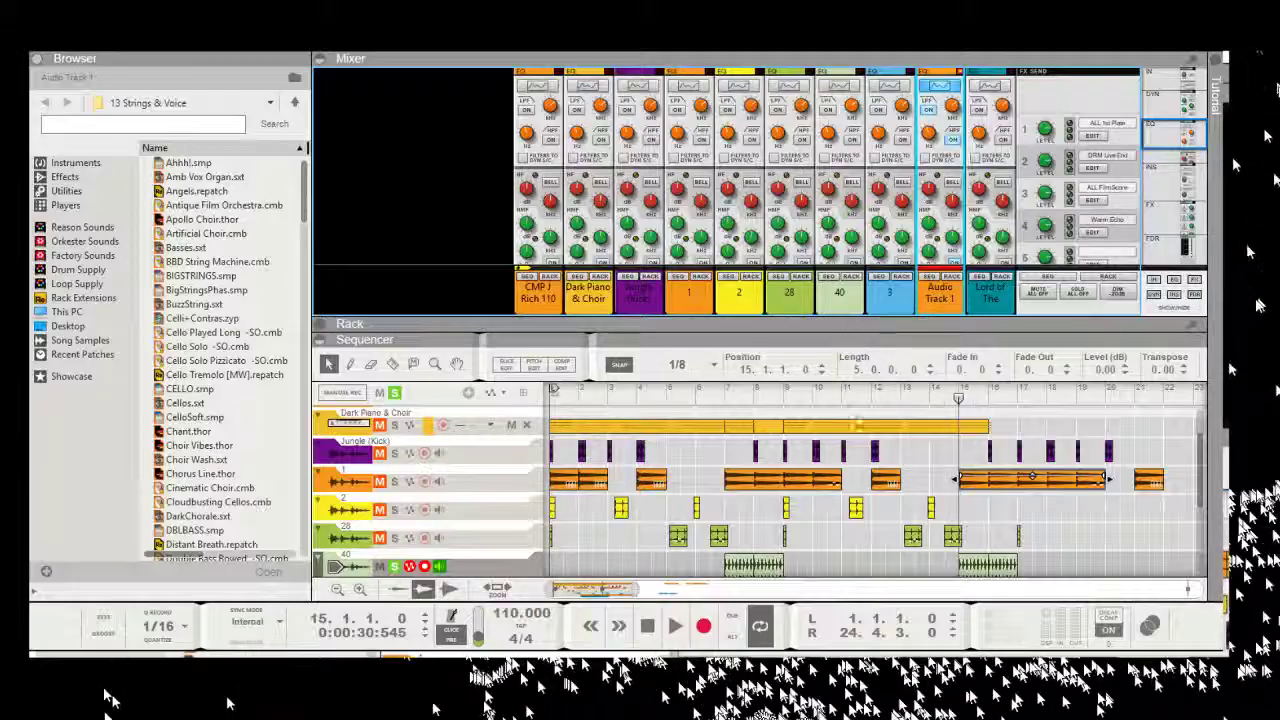
Step: Play the soloed audio from bar 9, then clear the solos and play the full mix from the same bar
drag(958, 398, 786, 399)
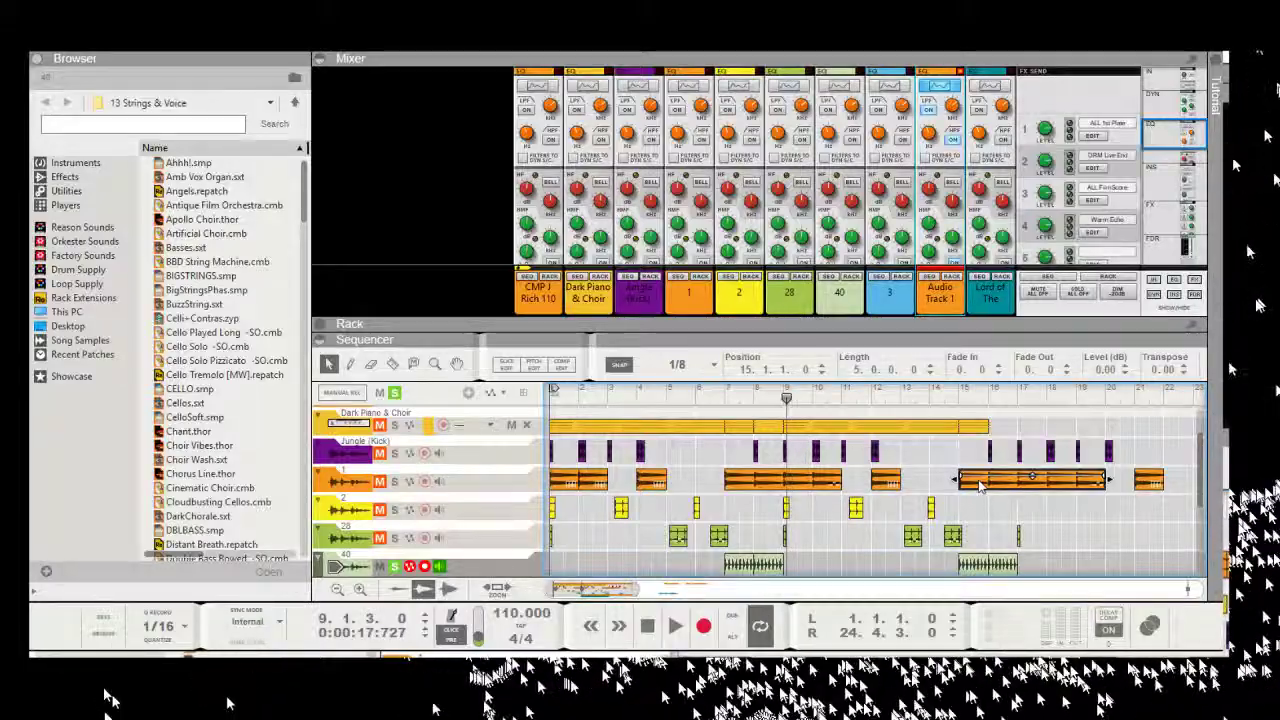
key(KP_4)
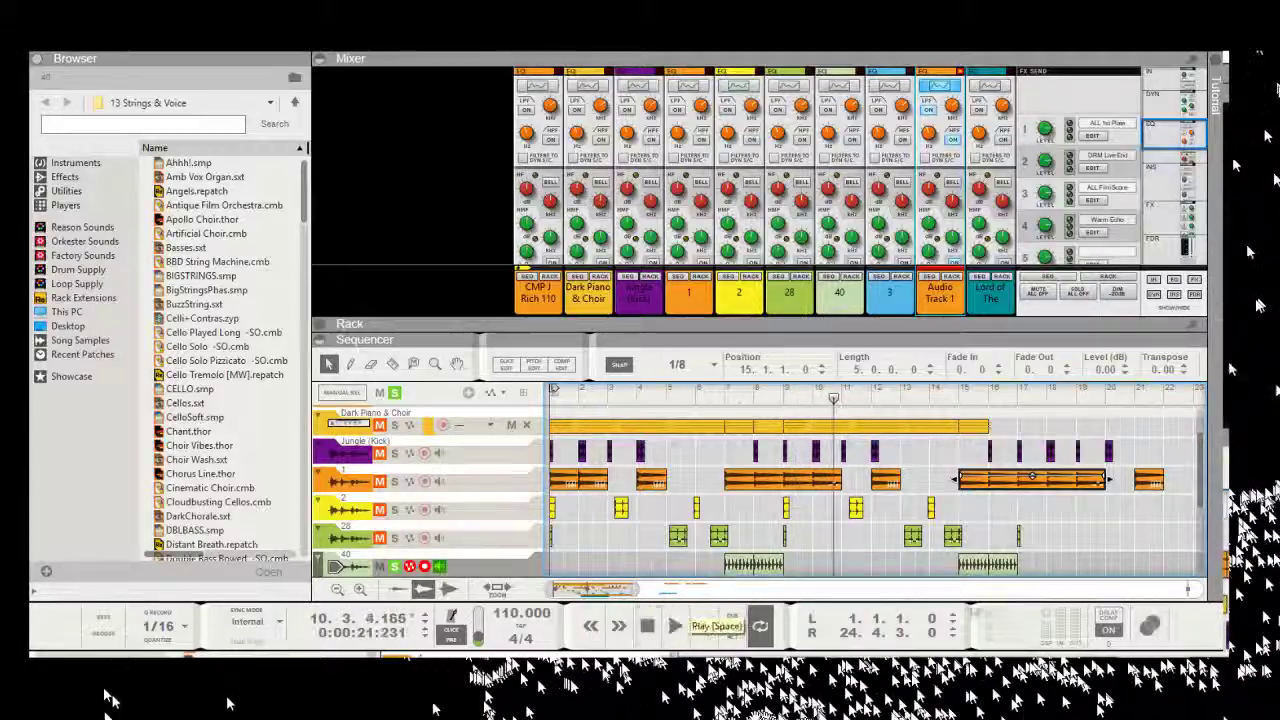
key(space)
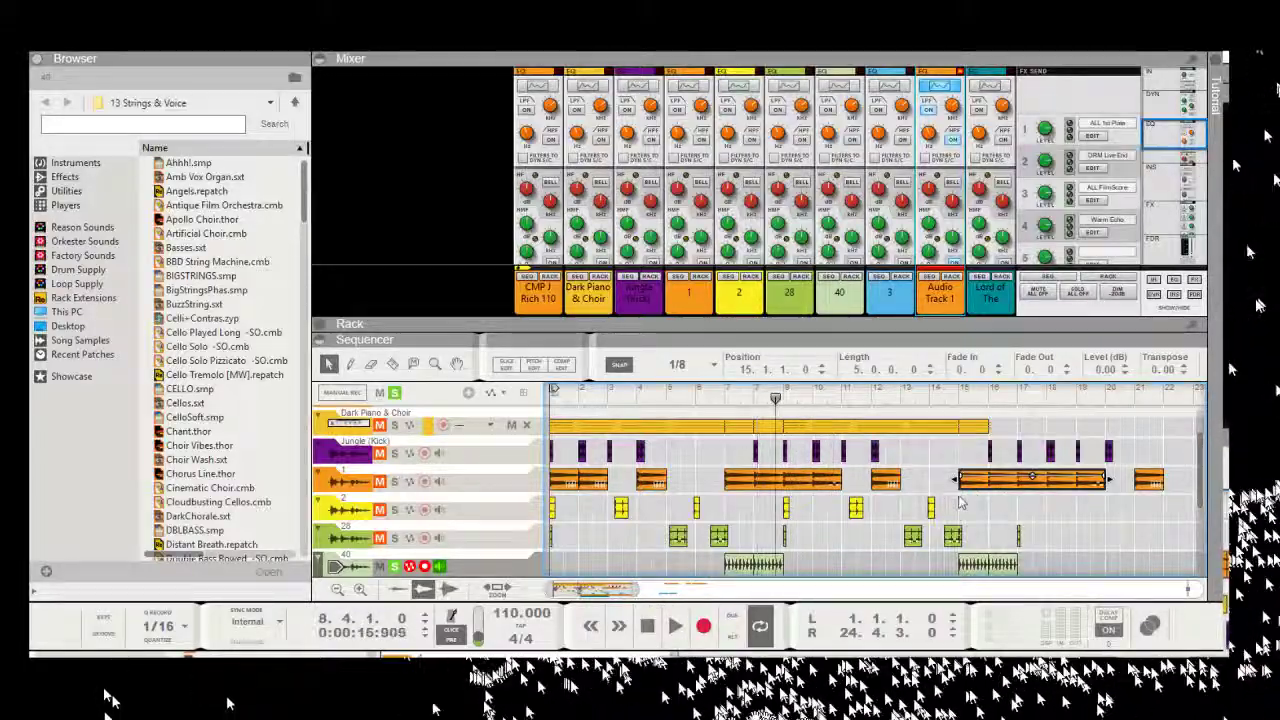
click(394, 566)
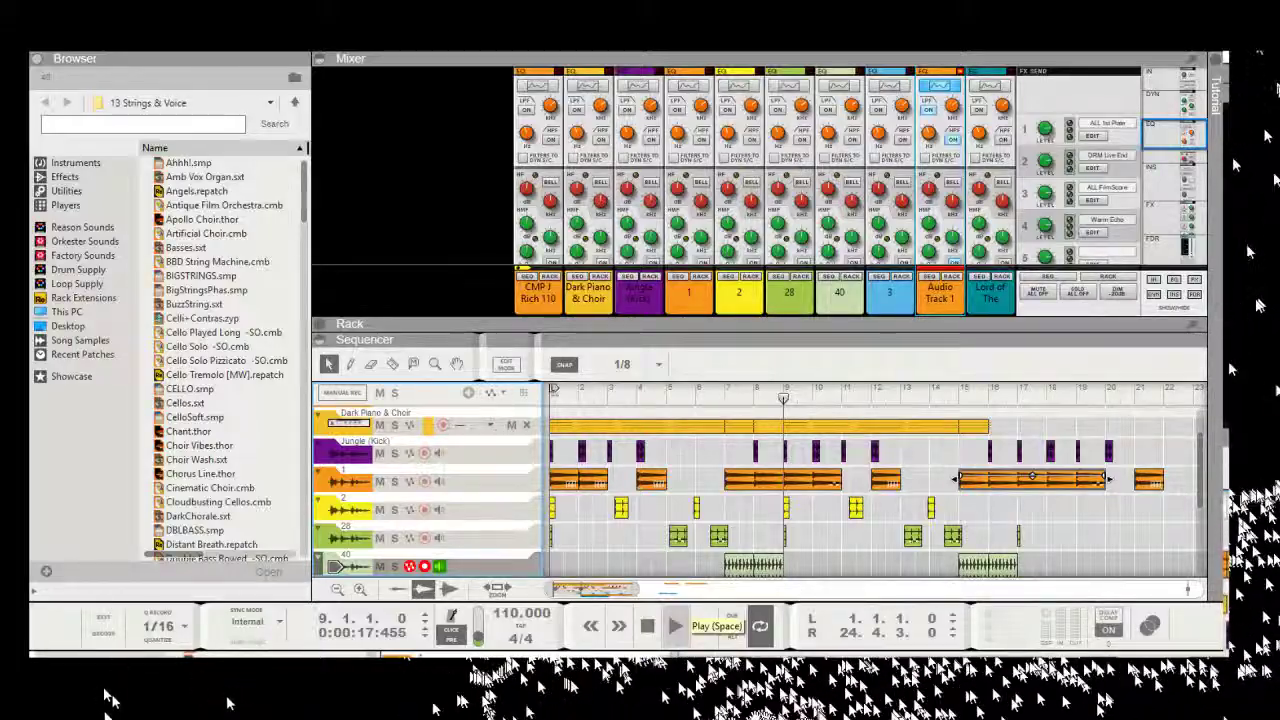
click(676, 626)
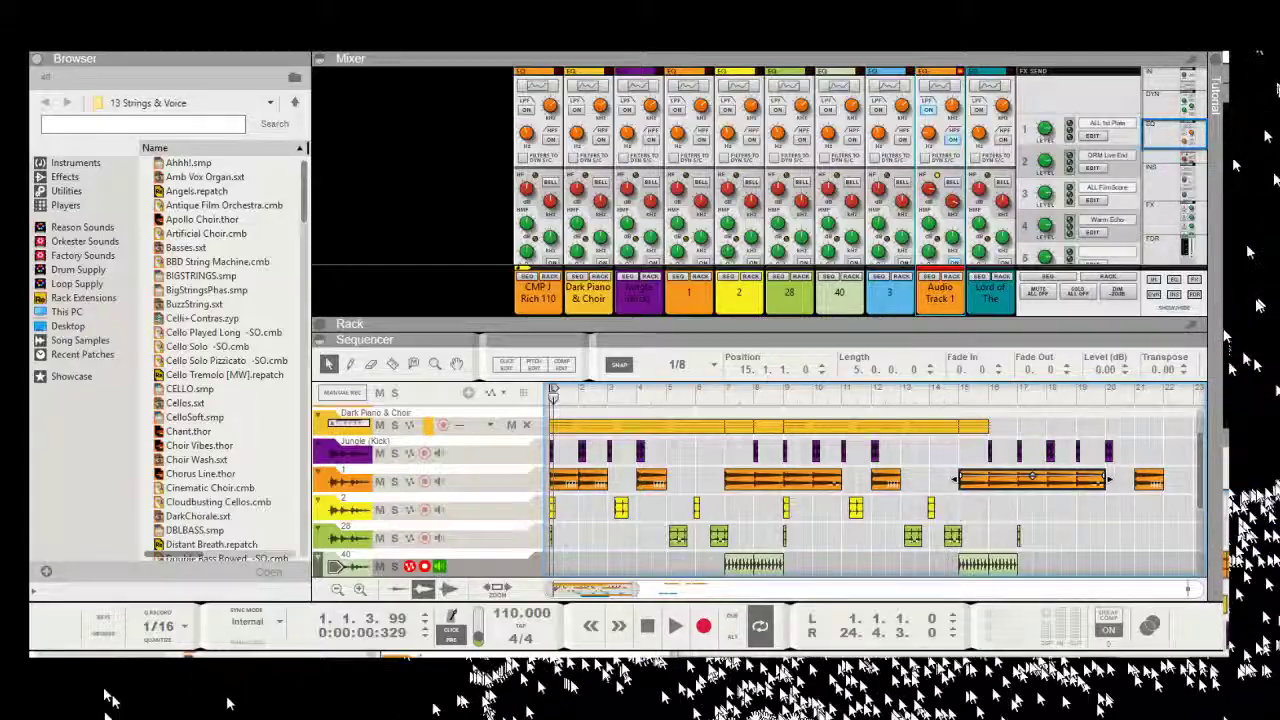
Step: Switch on the low-pass and high-pass filters in the EQ of Lord of The Strings and audition the mix from bar 9
click(990, 87)
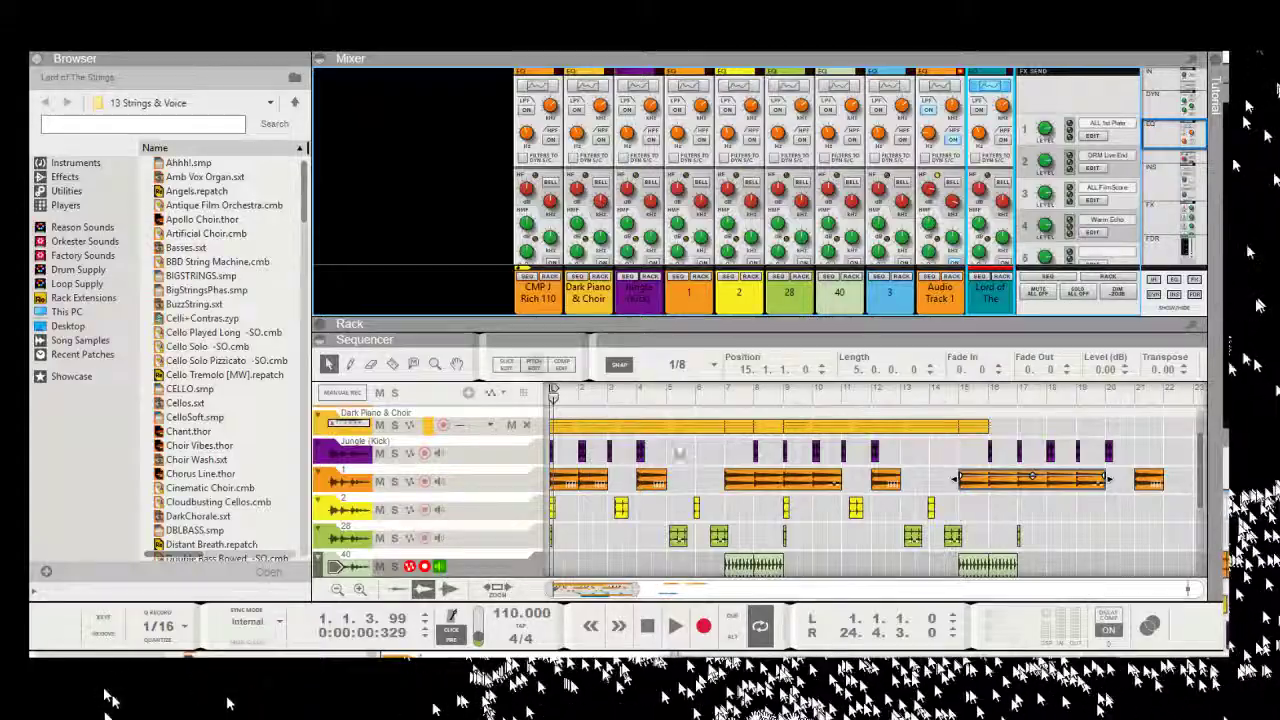
key(space)
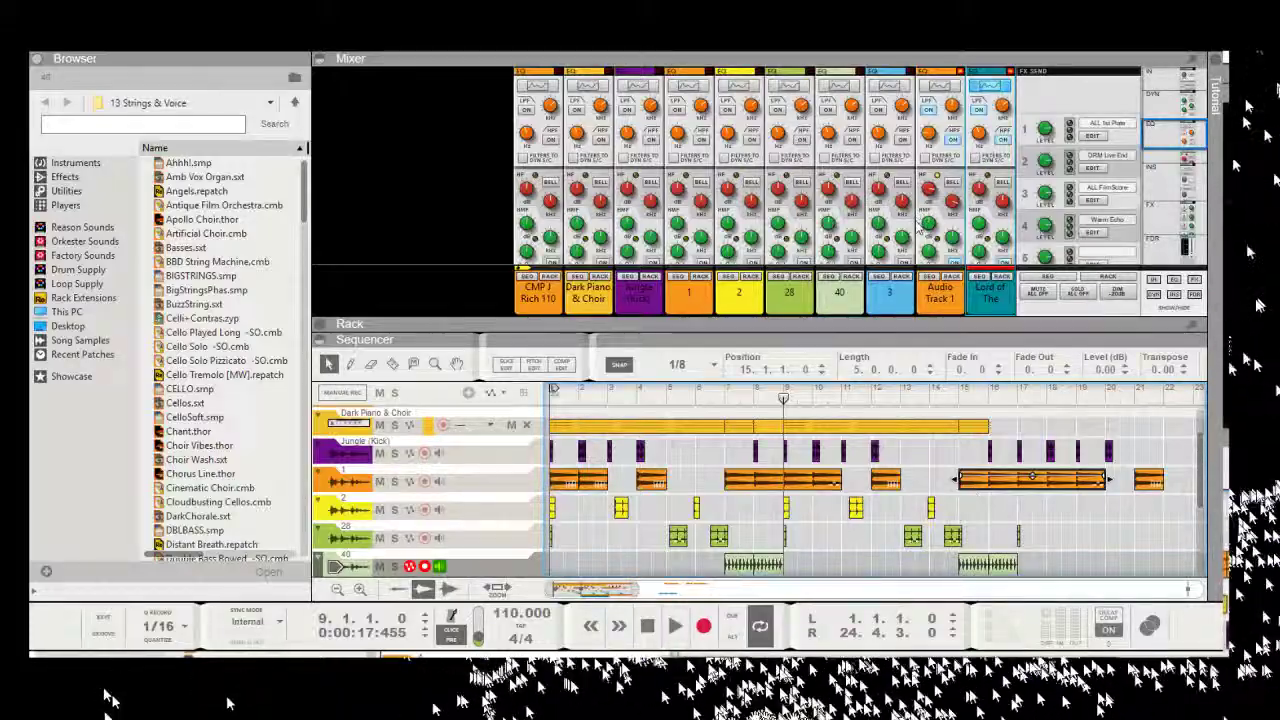
key(space)
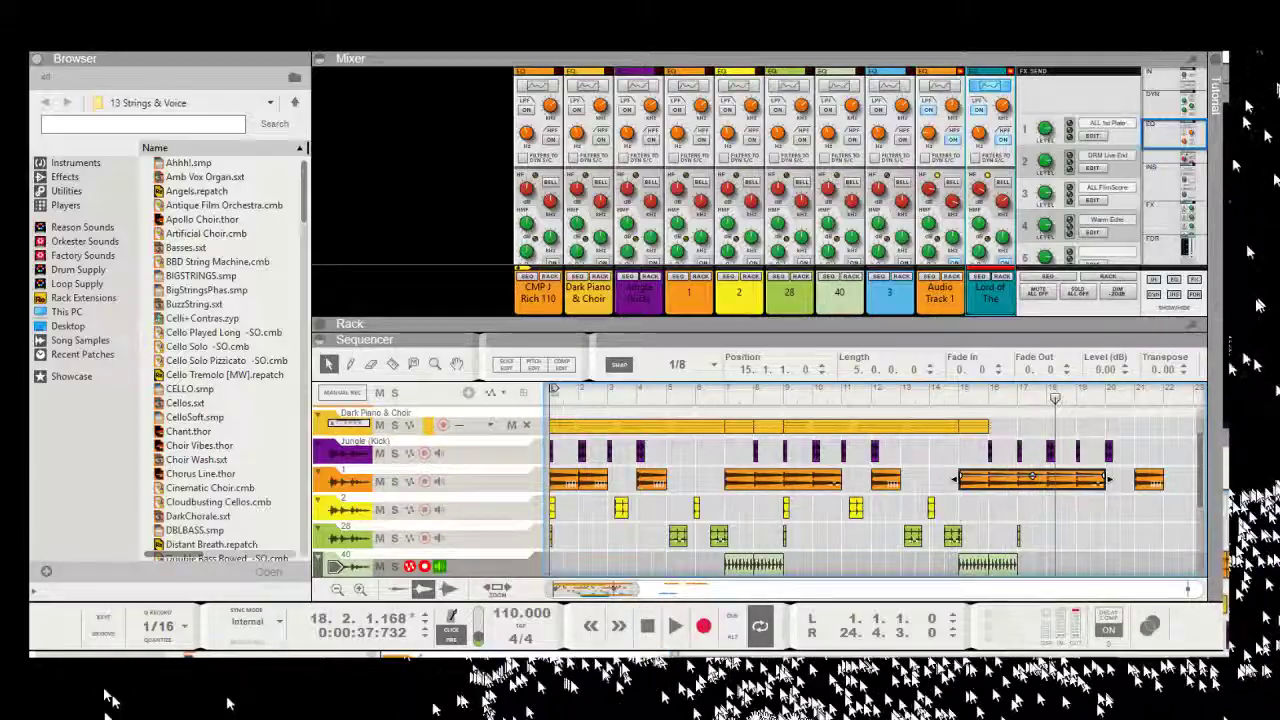
drag(1055, 398, 784, 398)
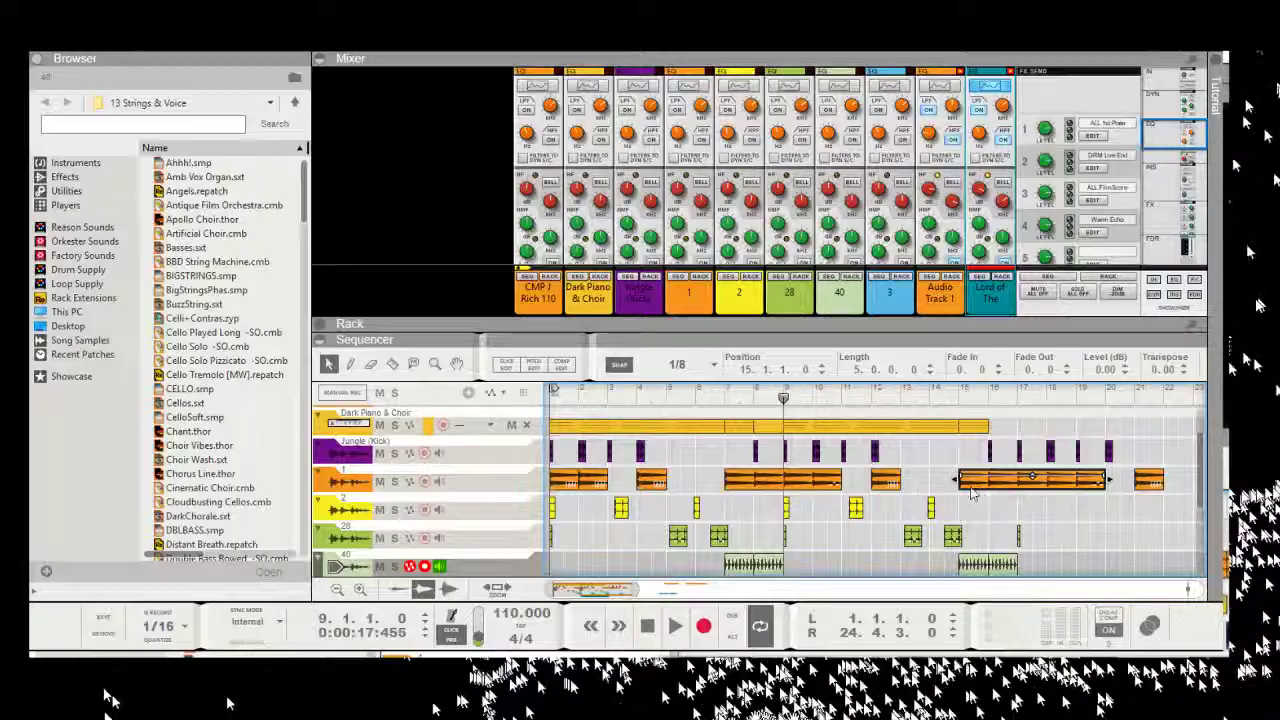
click(675, 626)
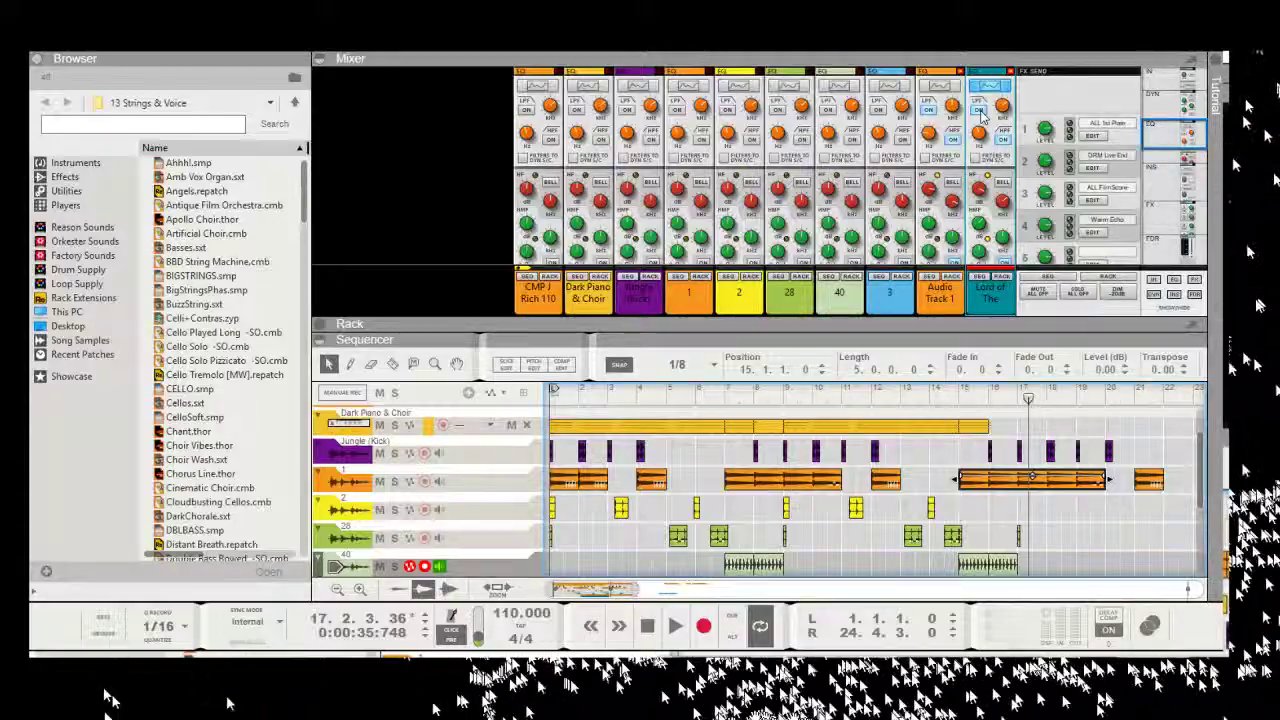
Step: Bring the rack into view at the Lord of The Strings device and play the song from bar 9
key(F6)
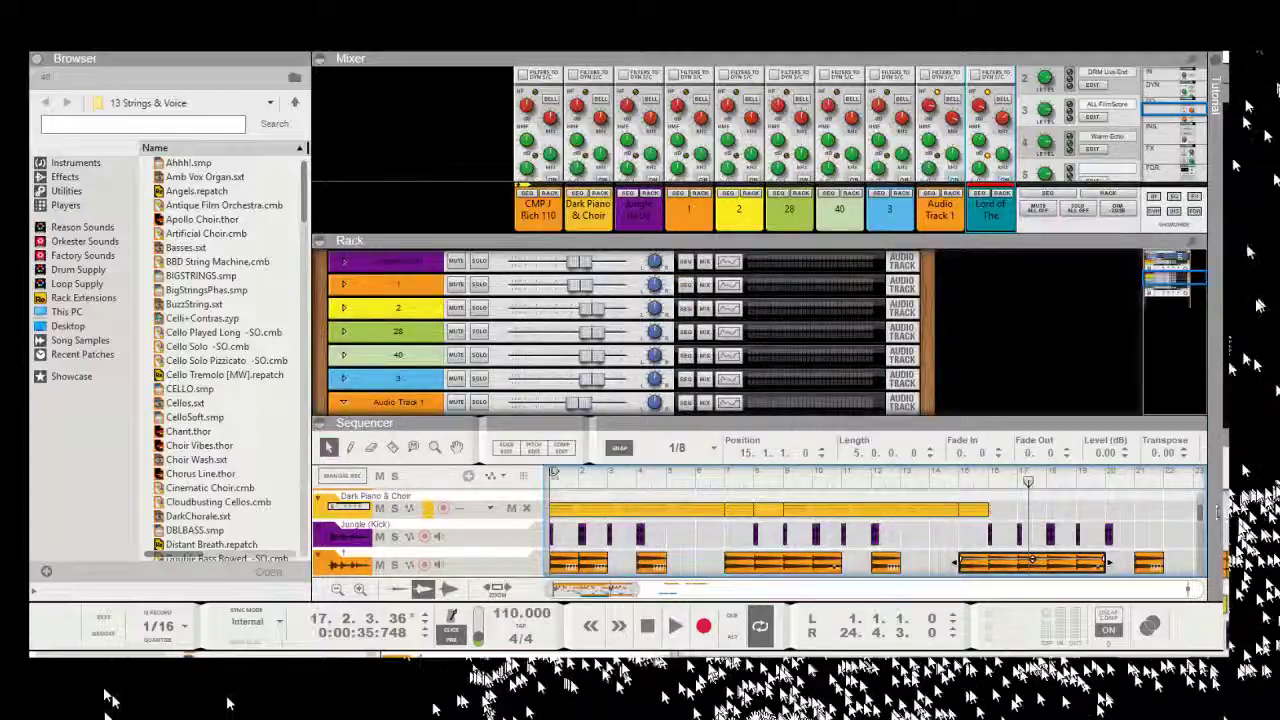
scroll(850, 370, down, 5)
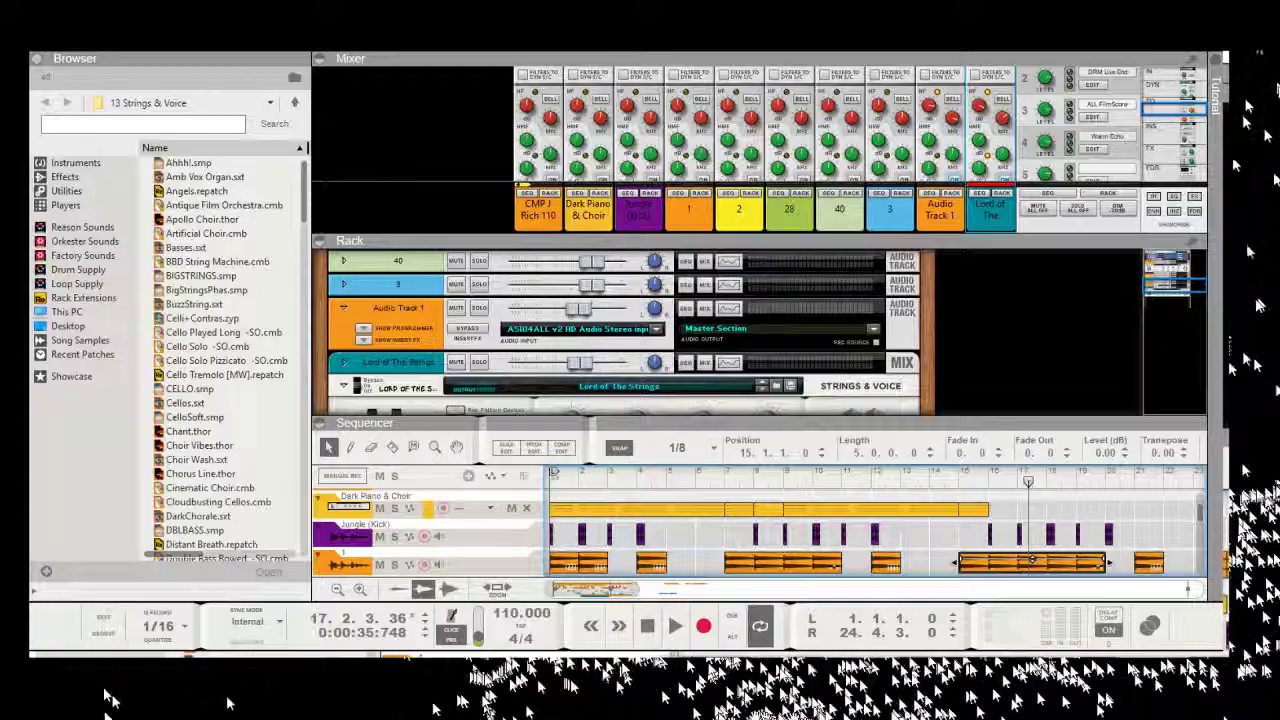
mouse_move(1028, 482)
mouse_down()
mouse_move(754, 482)
mouse_move(783, 482)
mouse_up()
click(675, 626)
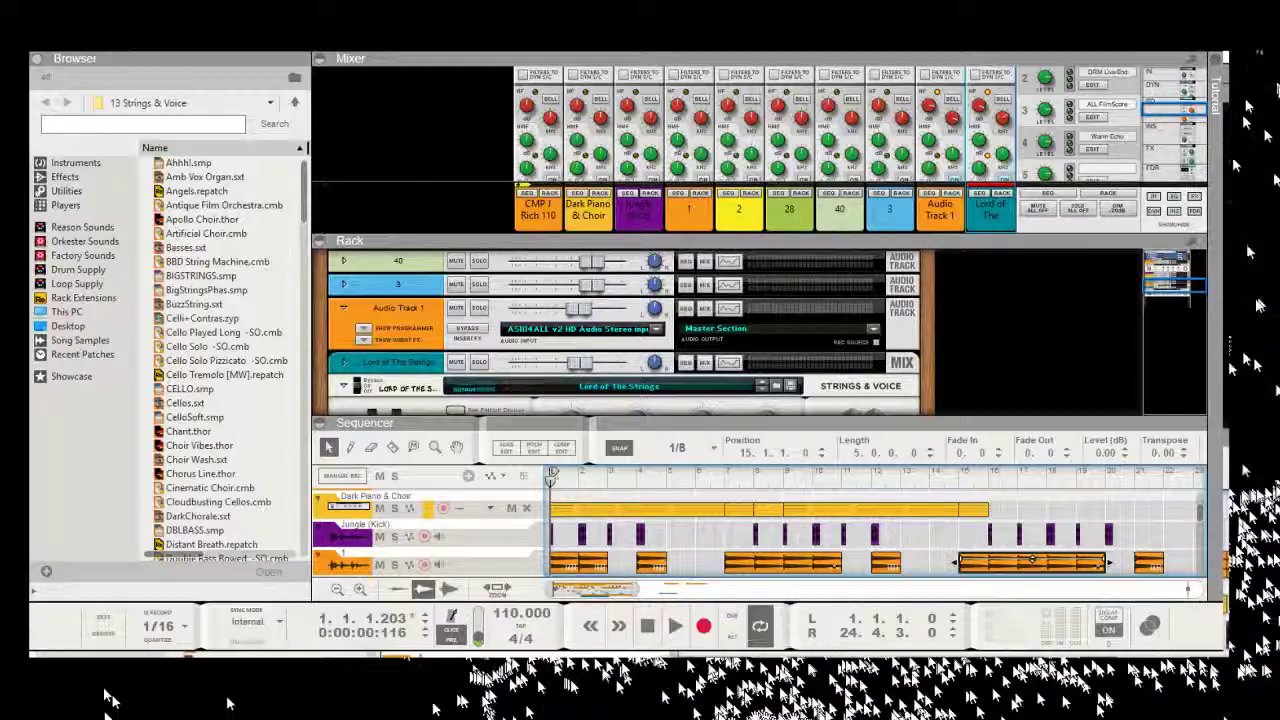
Step: Go through the mixer's inserts and sends to the fader section and set the pan of Jungle (Kick) to about 16
drag(596, 589, 641, 589)
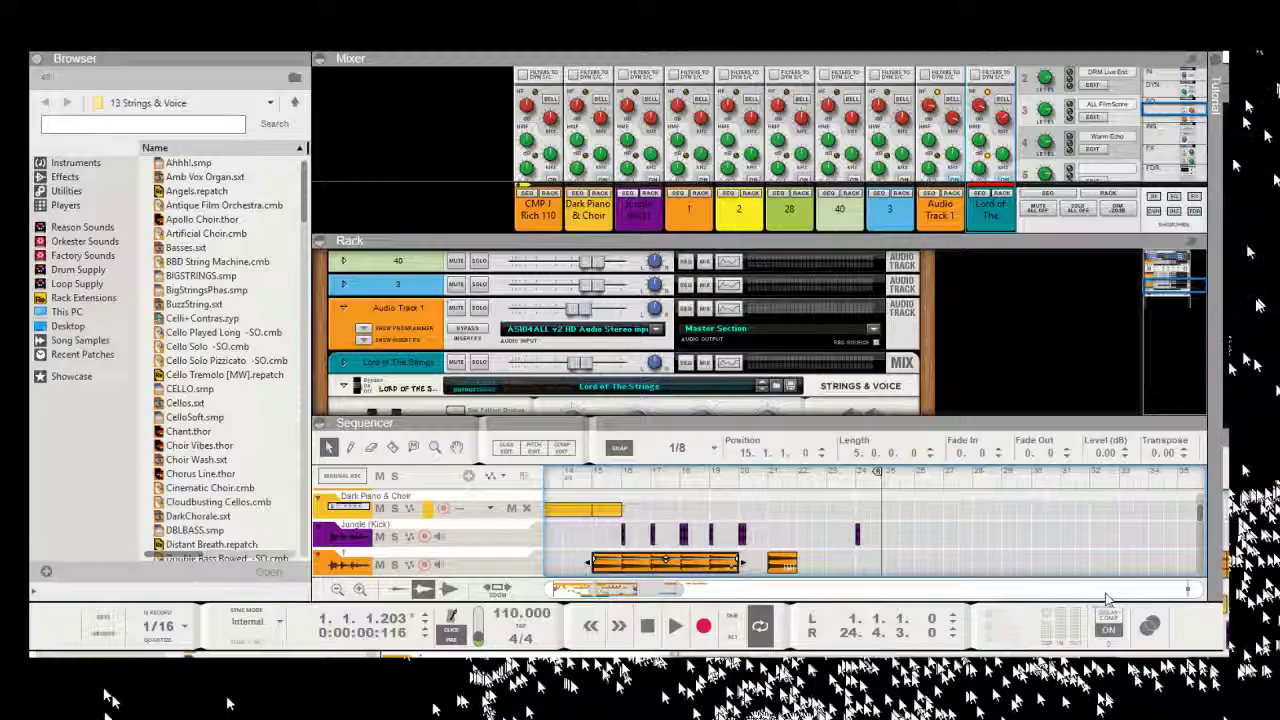
scroll(1105, 596, down, 2)
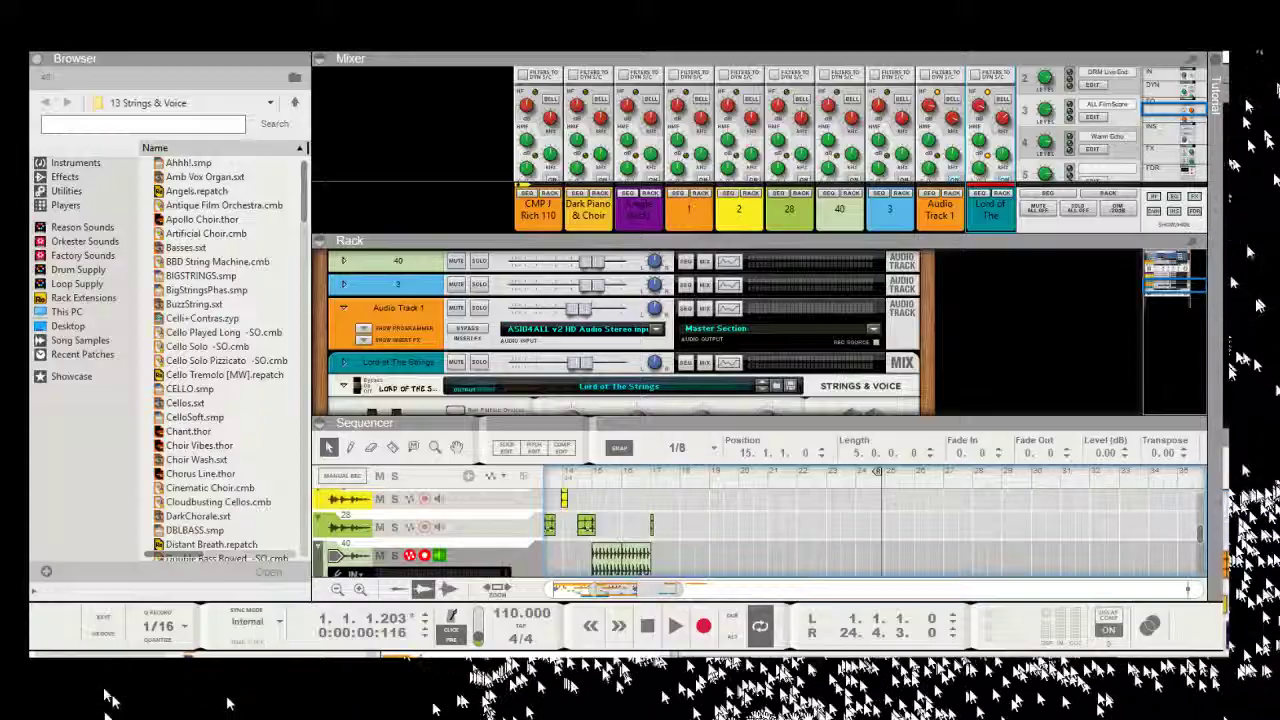
click(1152, 126)
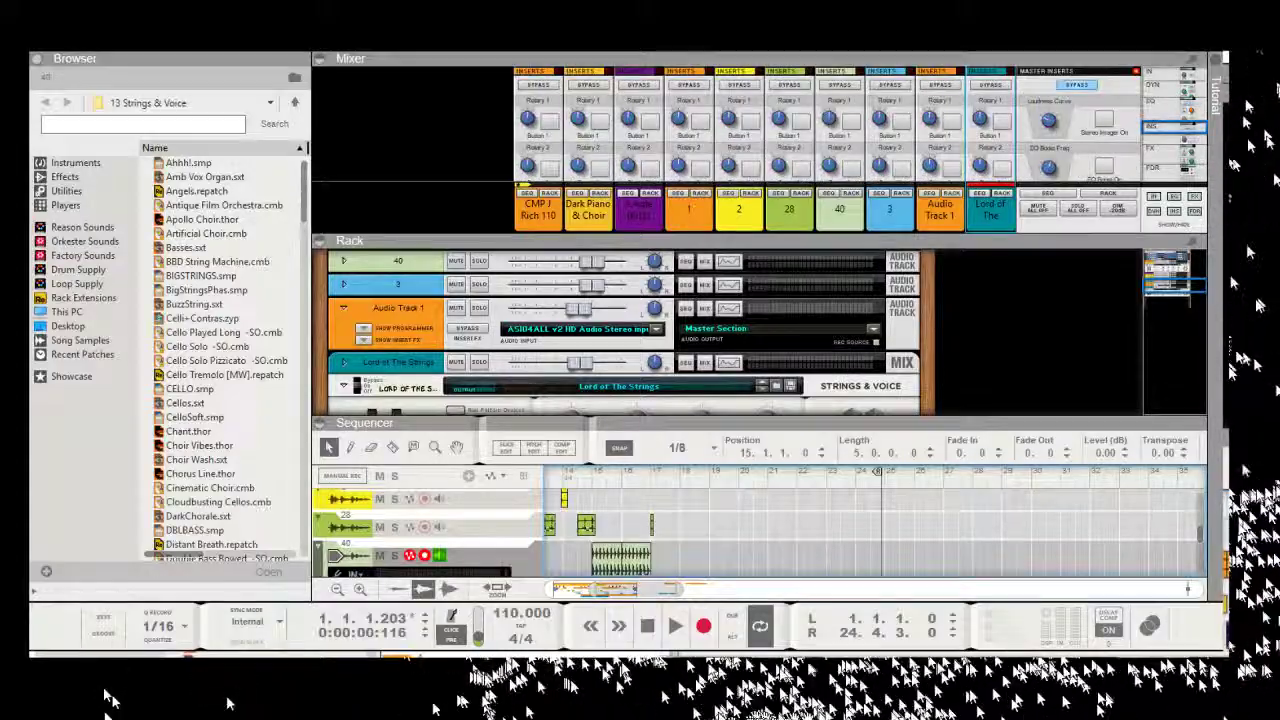
click(1151, 148)
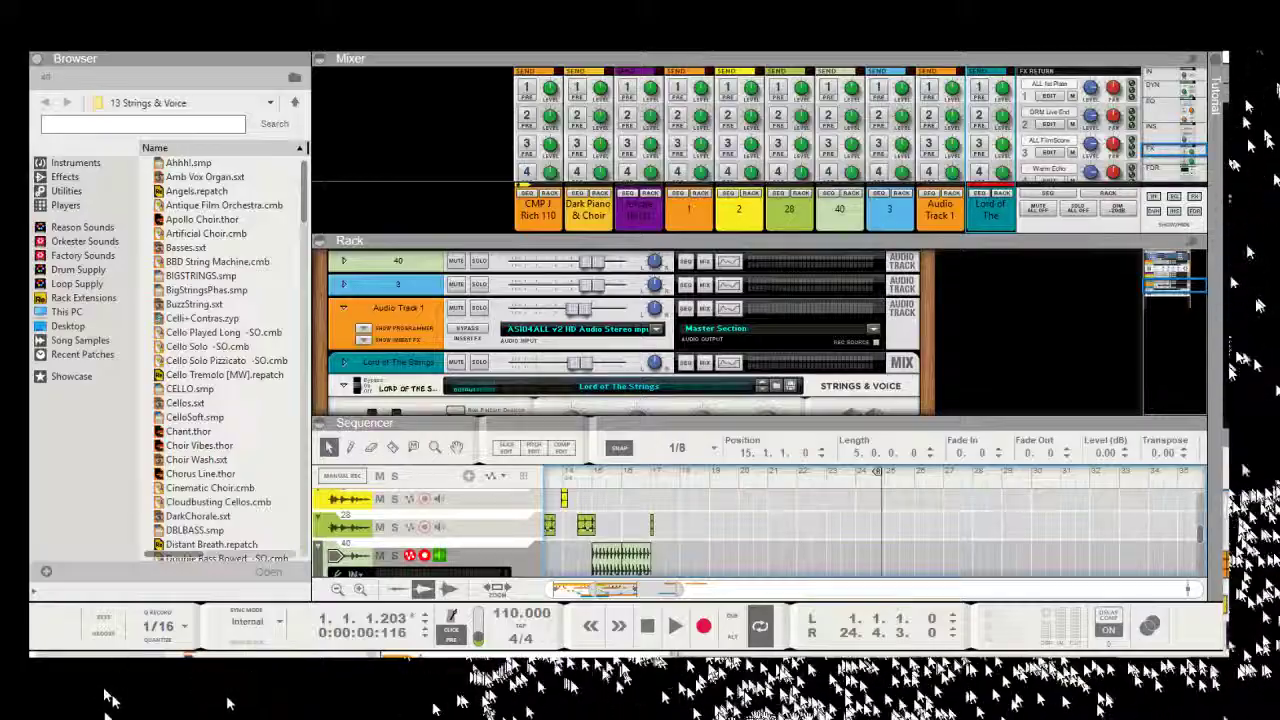
click(1153, 168)
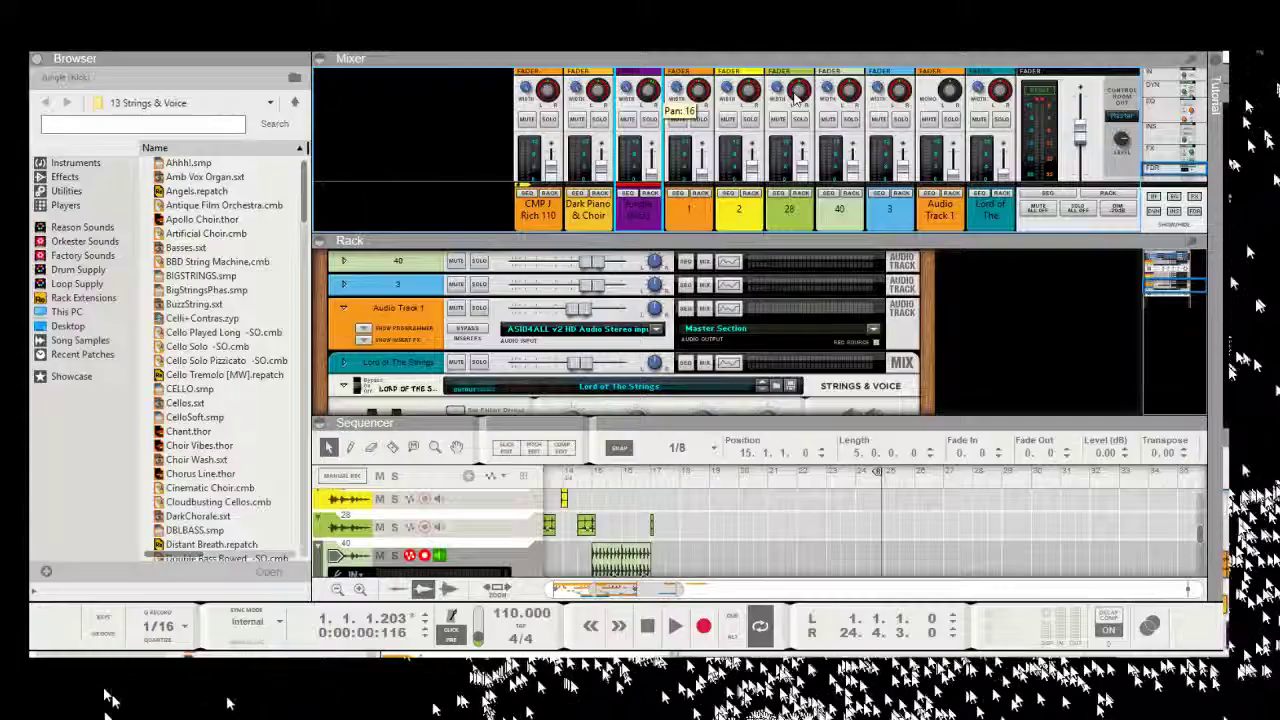
drag(795, 99, 795, 97)
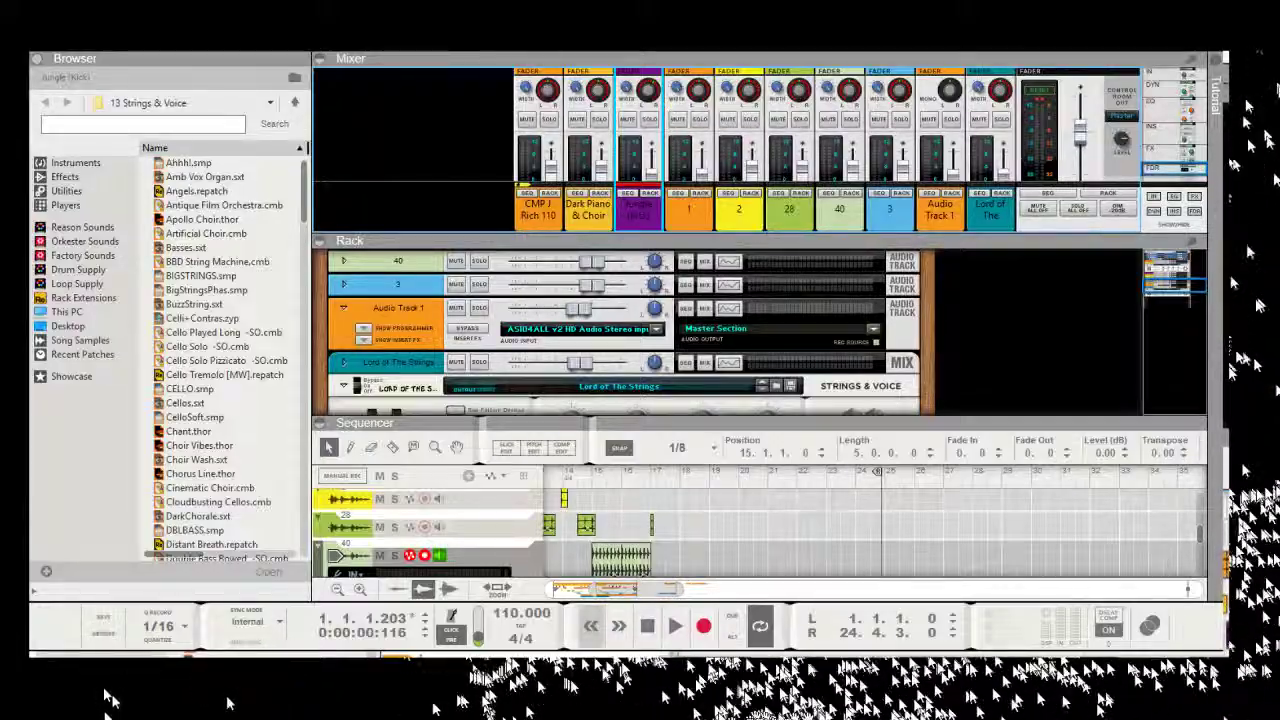
Step: Play the song from the start into bar 9 while fine-tuning the pan of Jungle (Kick) to 19
click(591, 626)
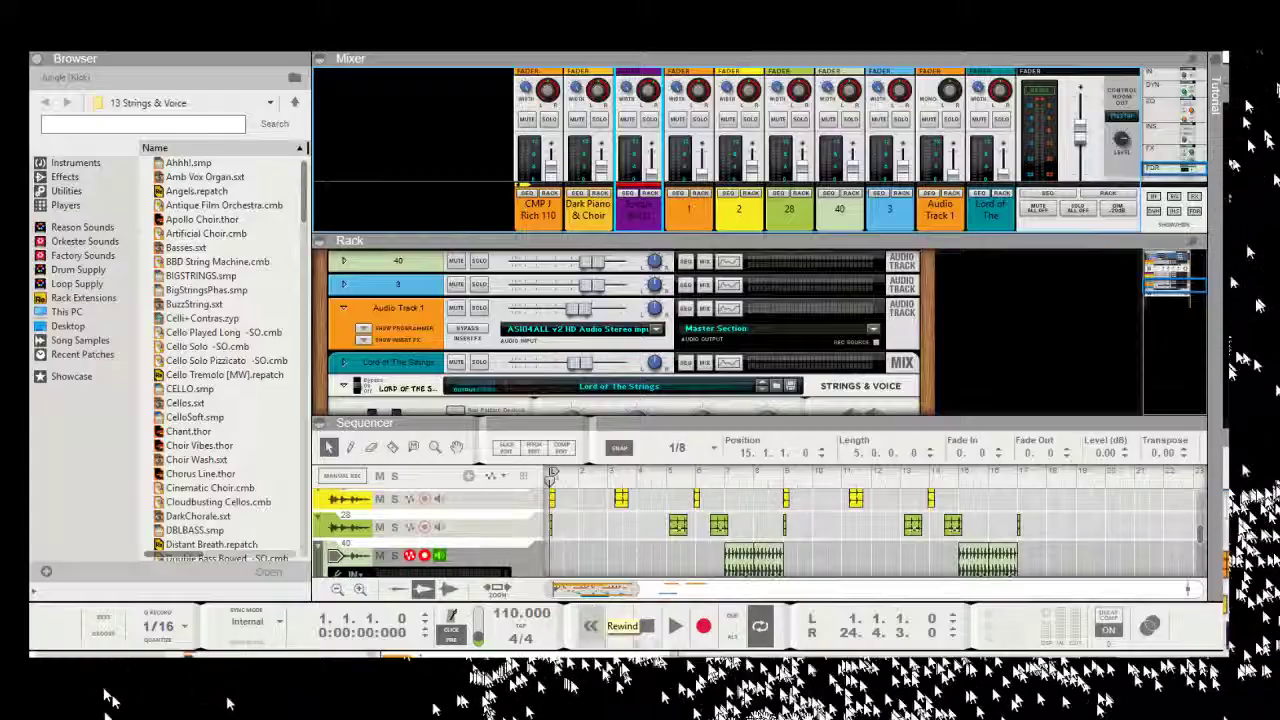
click(676, 625)
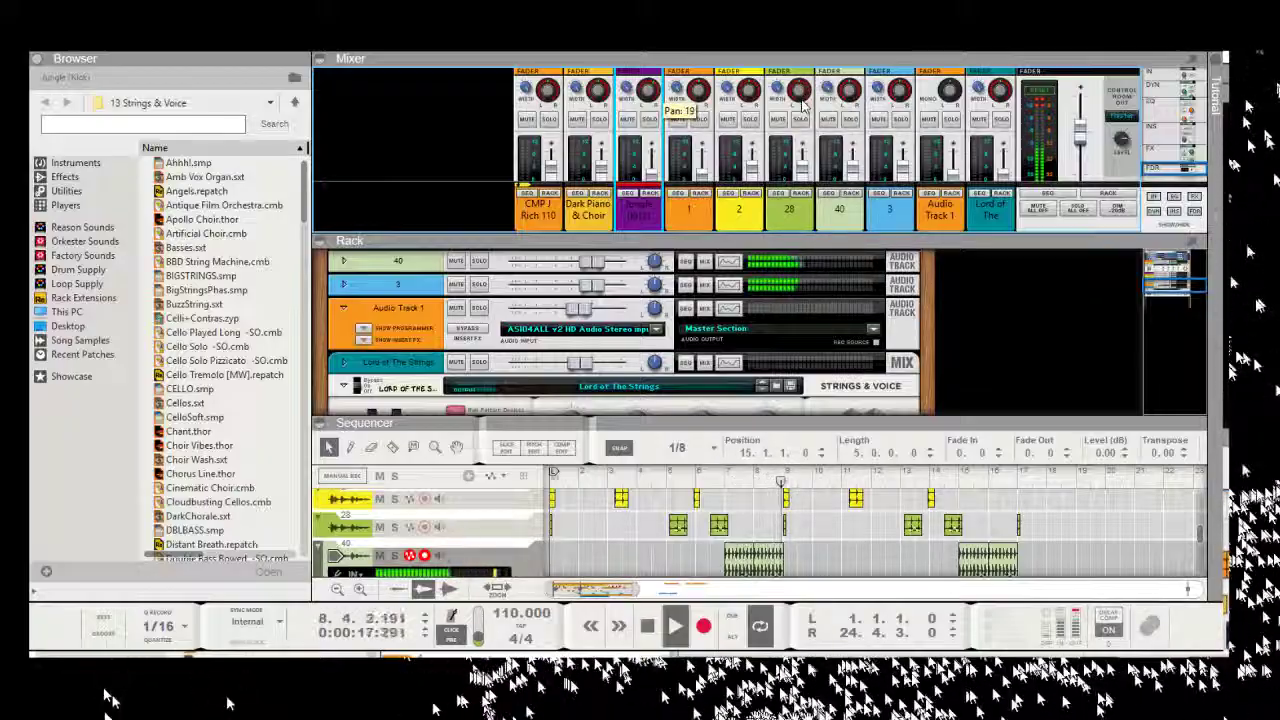
click(648, 626)
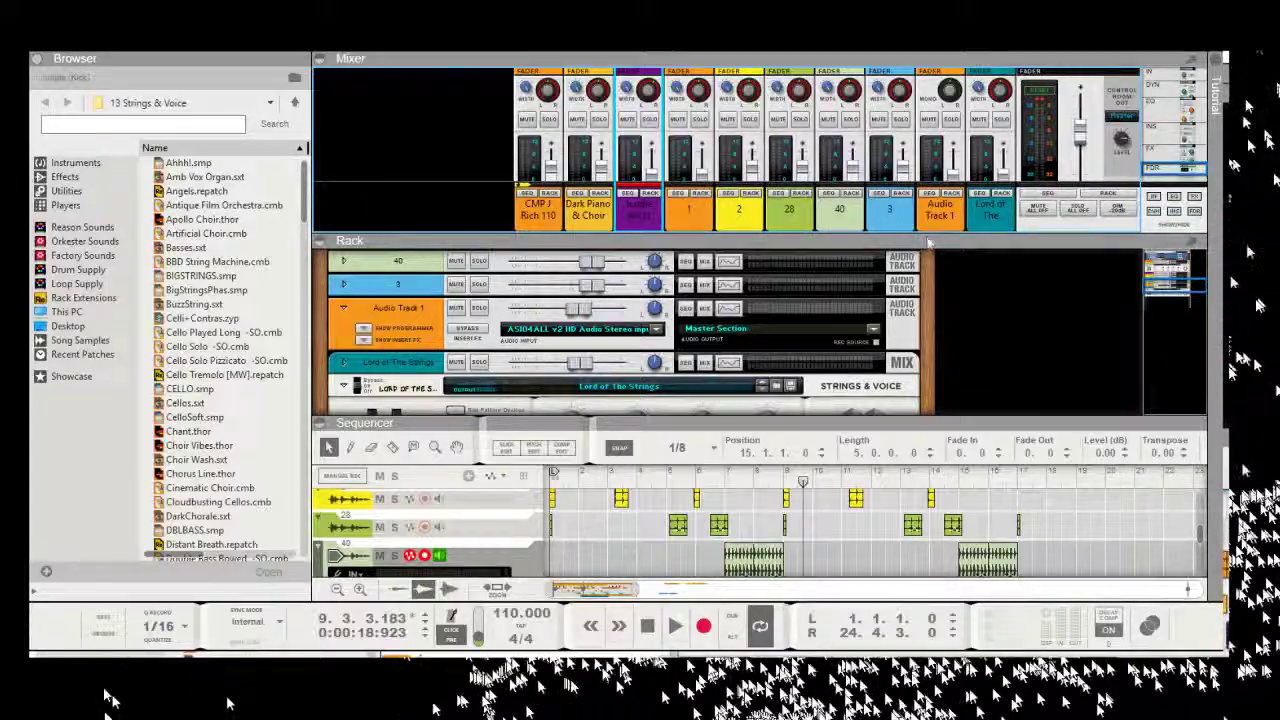
Step: Look over the sequencer tracks, return to the song start and play the whole arrangement through bar 24
scroll(826, 560, up, 3)
scroll(826, 591, down, 5)
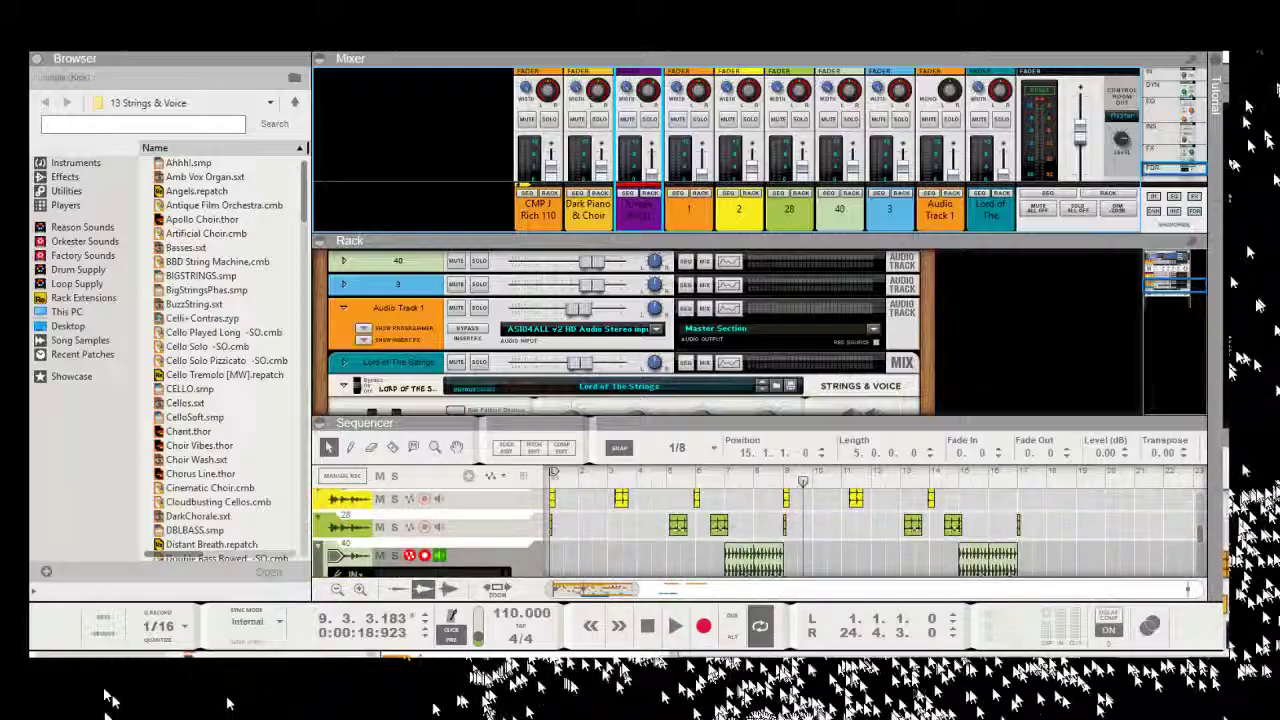
scroll(826, 530, up, 3)
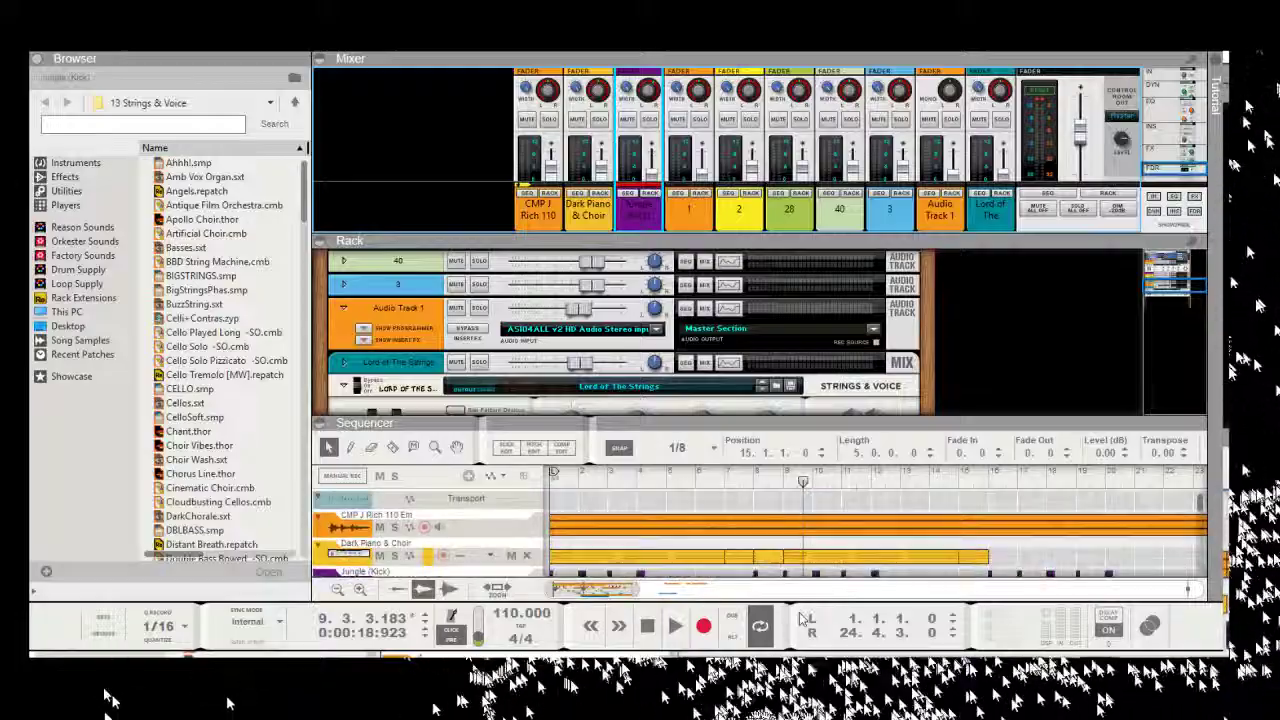
scroll(800, 618, down, 5)
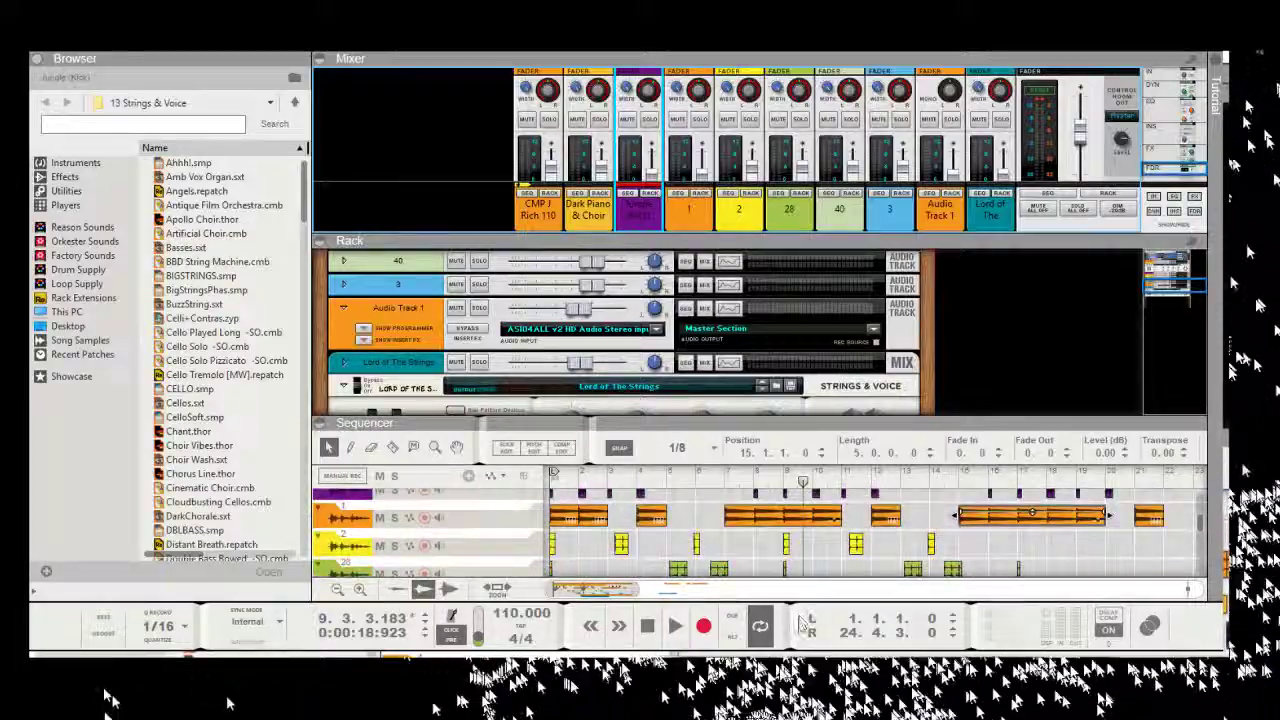
scroll(800, 540, down, 5)
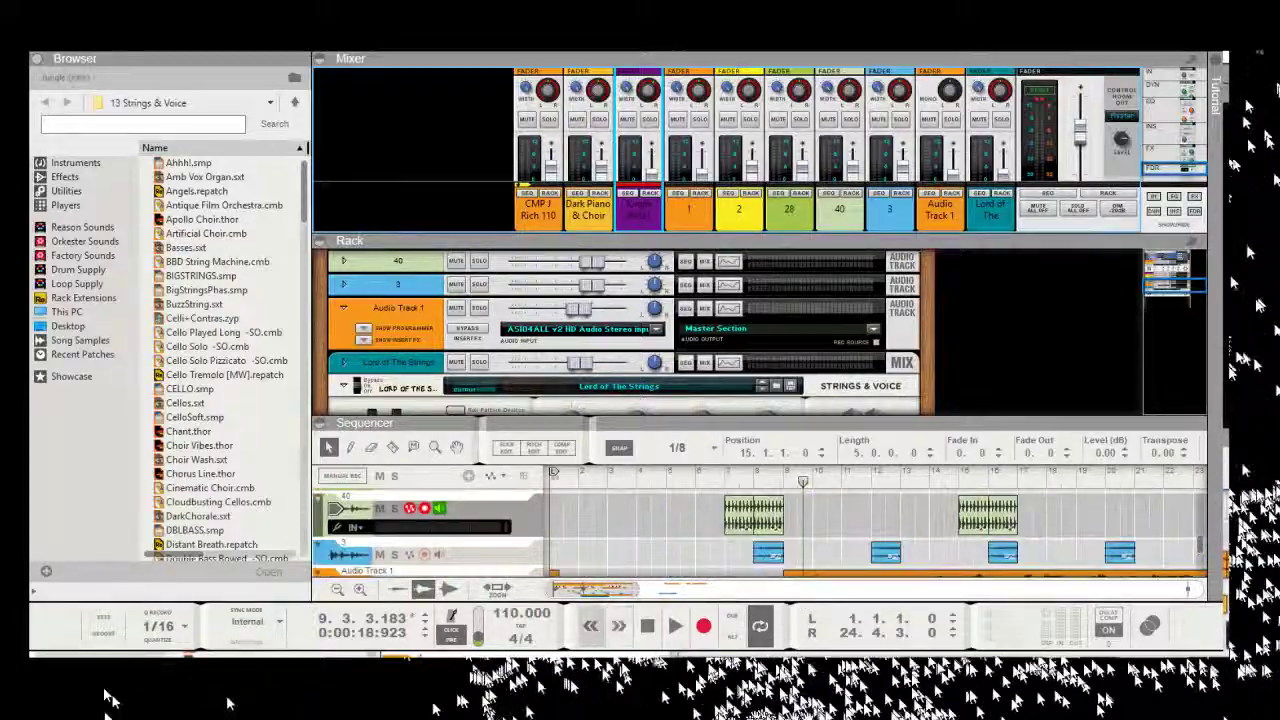
click(591, 626)
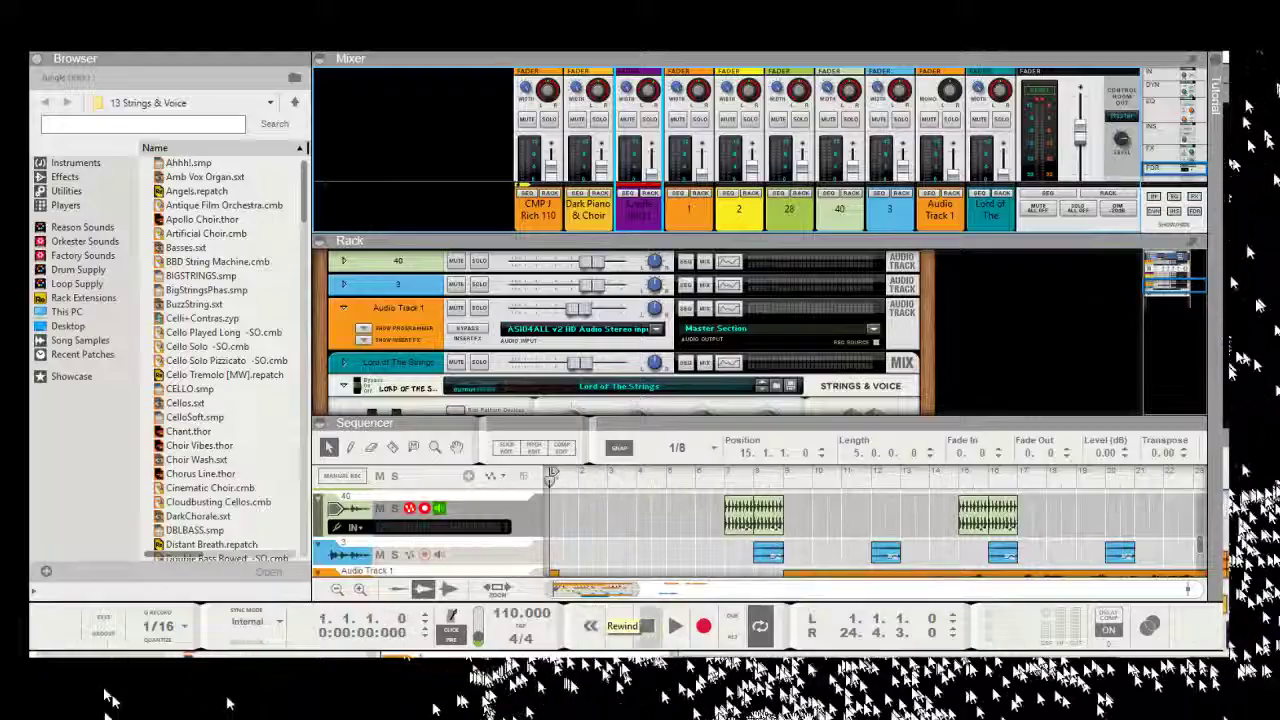
scroll(800, 530, down, 2)
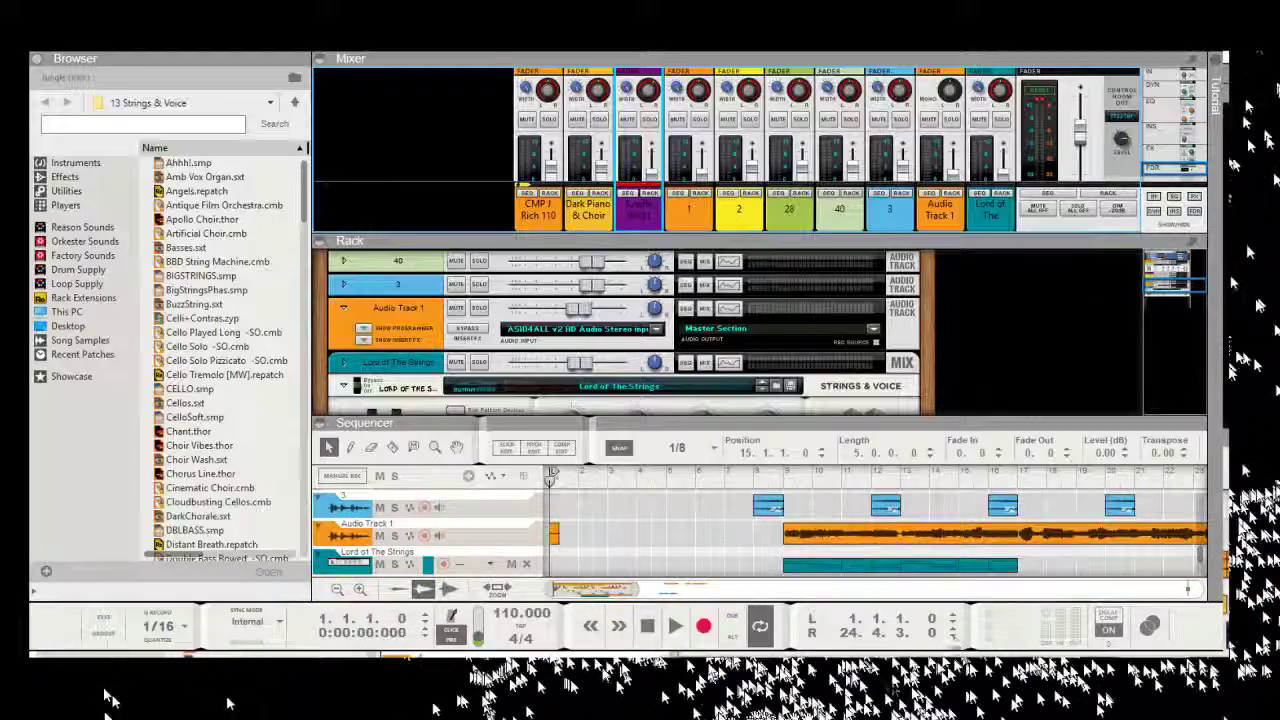
click(675, 626)
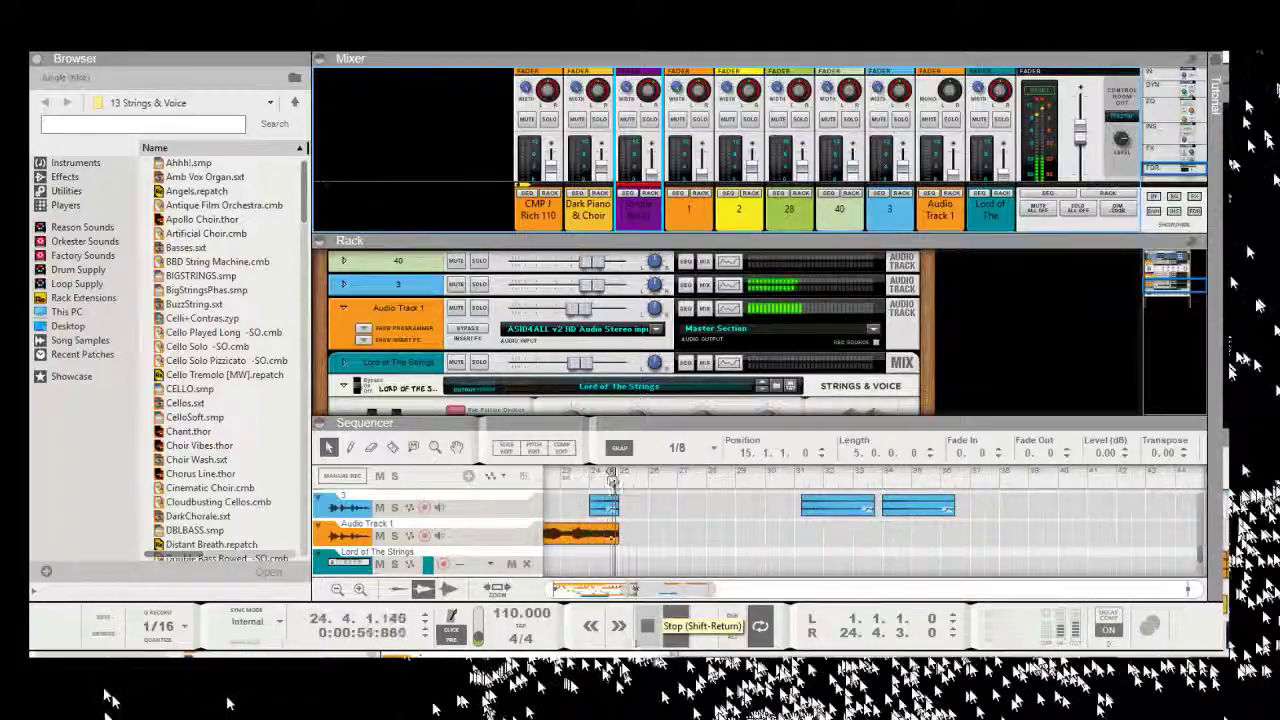
click(648, 626)
Step: Examine all sequencer tracks from Transport to Lord of The Strings, including the end of the arrangement around bar 24
scroll(760, 530, down, 1)
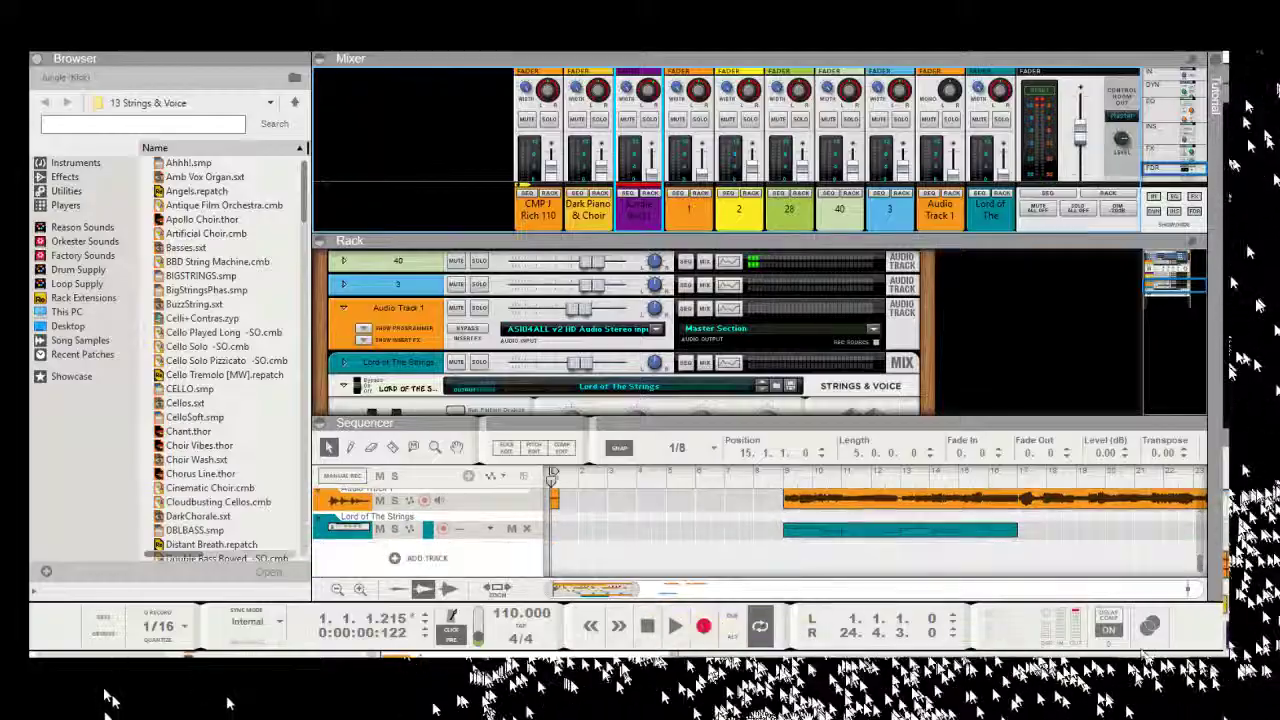
scroll(760, 530, up, 3)
scroll(760, 530, up, 2)
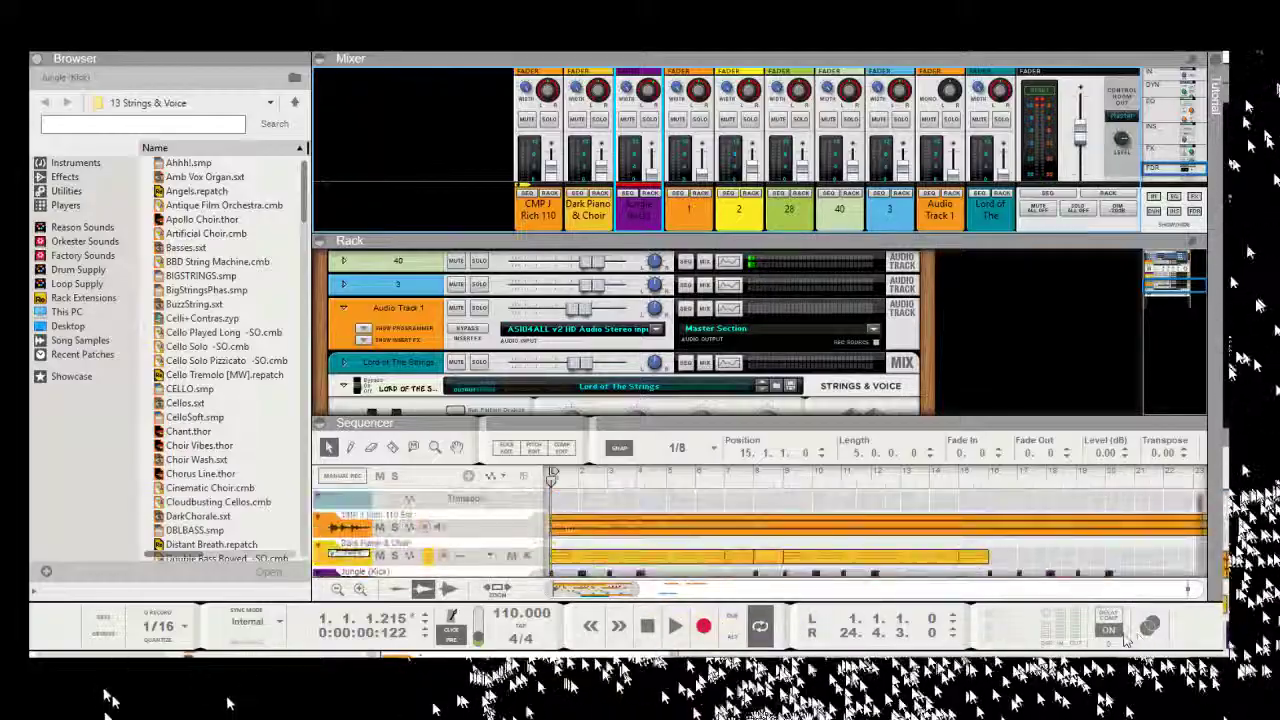
drag(596, 590, 612, 590)
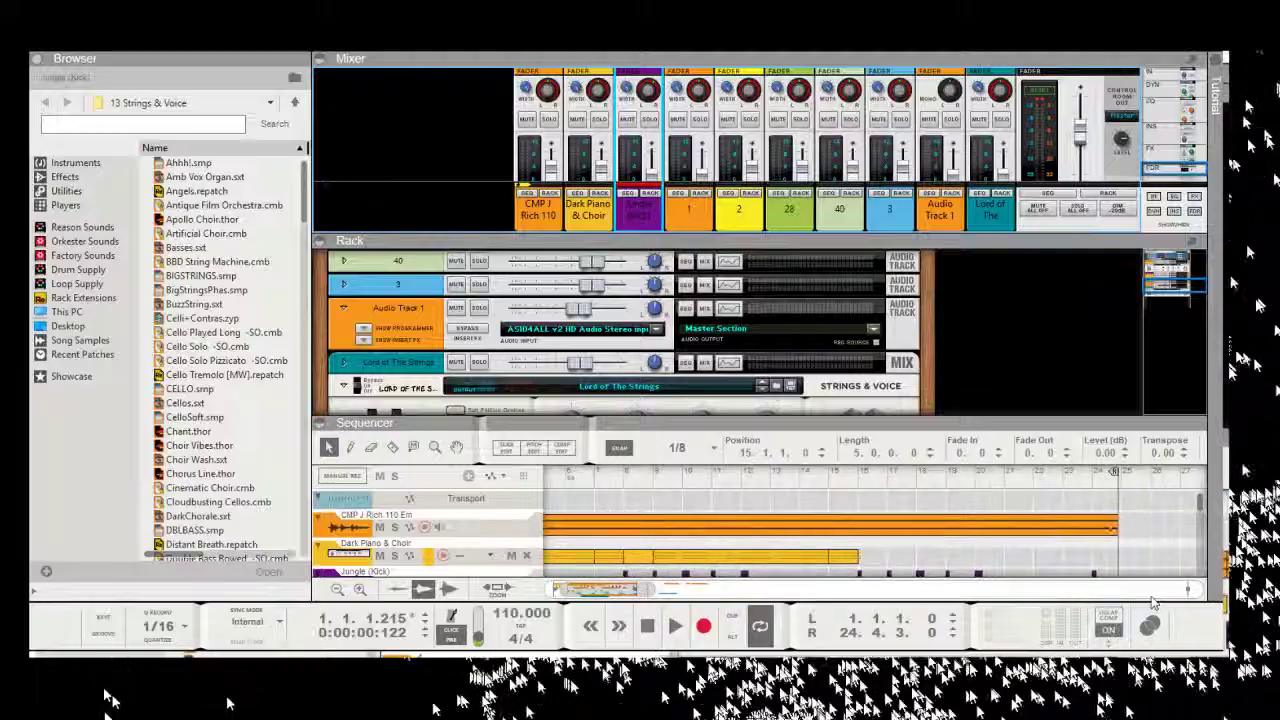
scroll(1150, 603, down, 3)
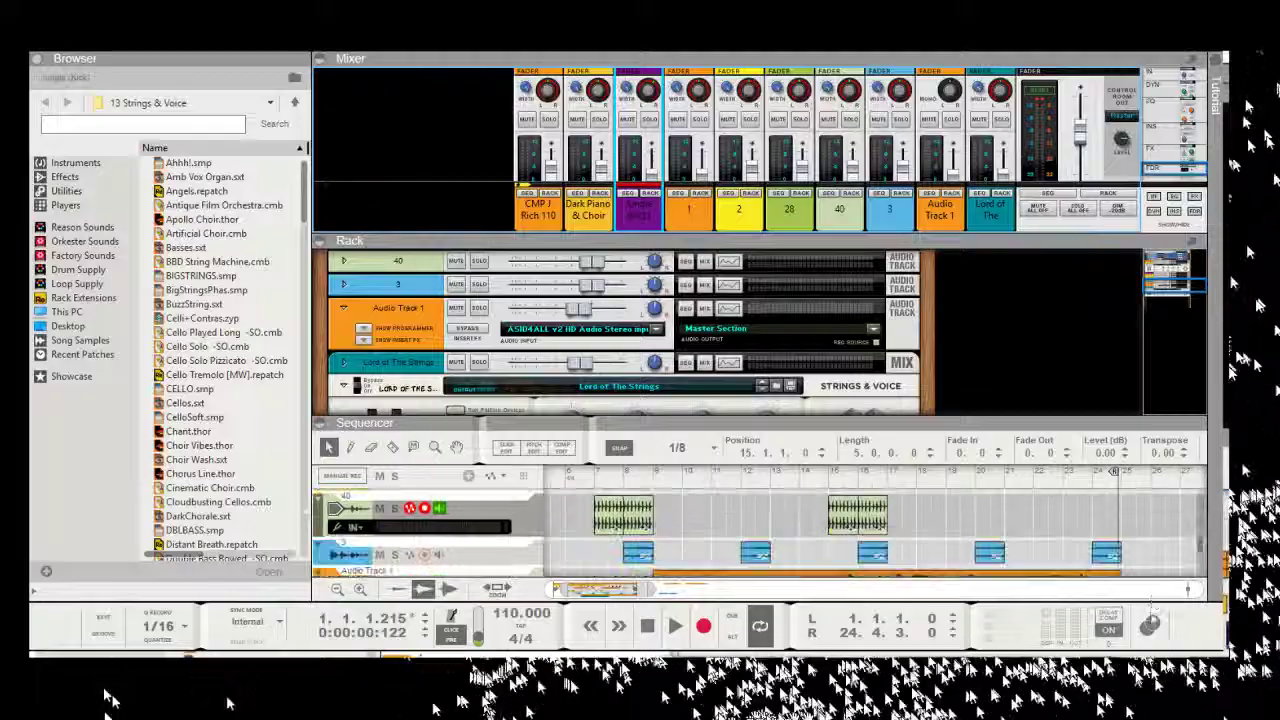
scroll(1152, 601, down, 2)
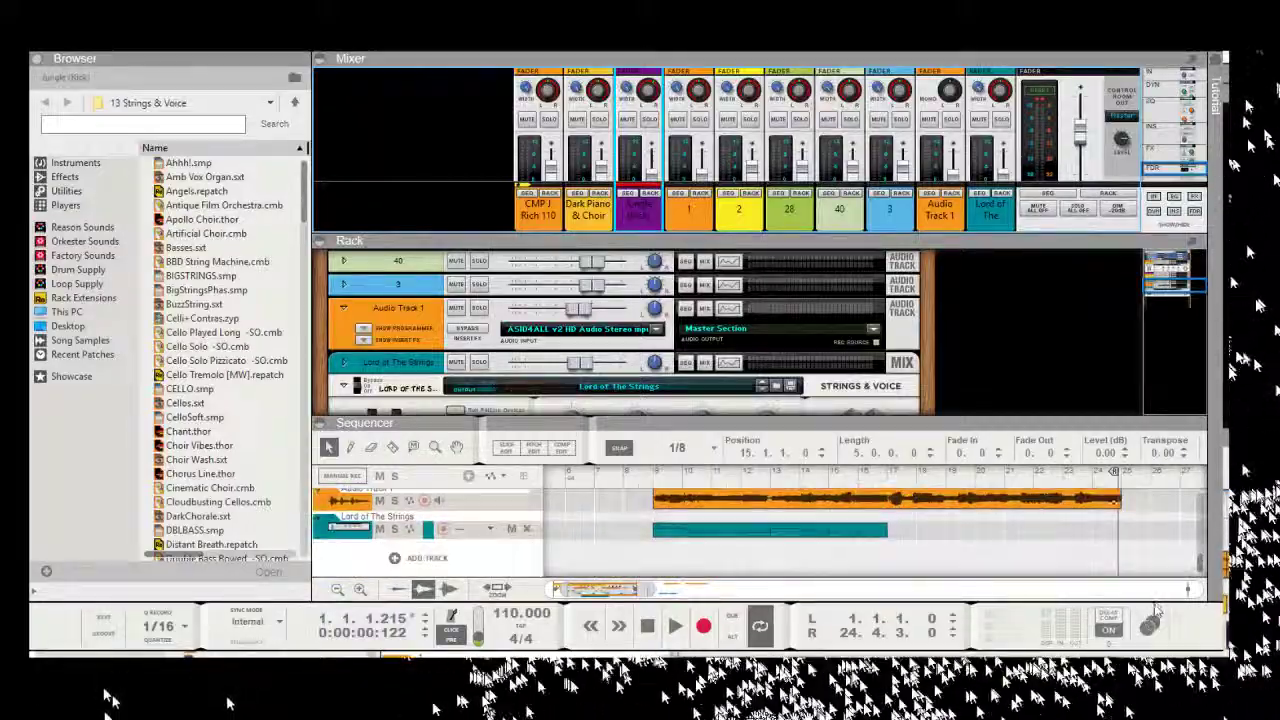
scroll(1155, 612, up, 4)
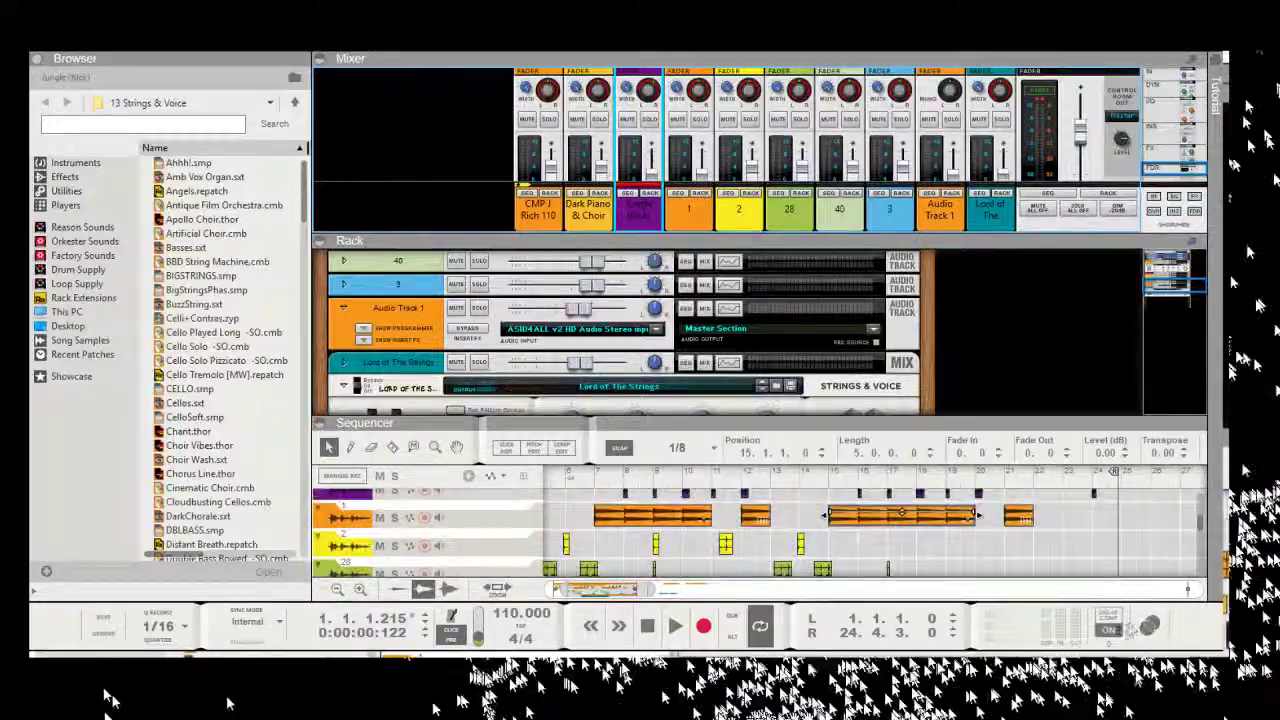
scroll(1125, 630, up, 3)
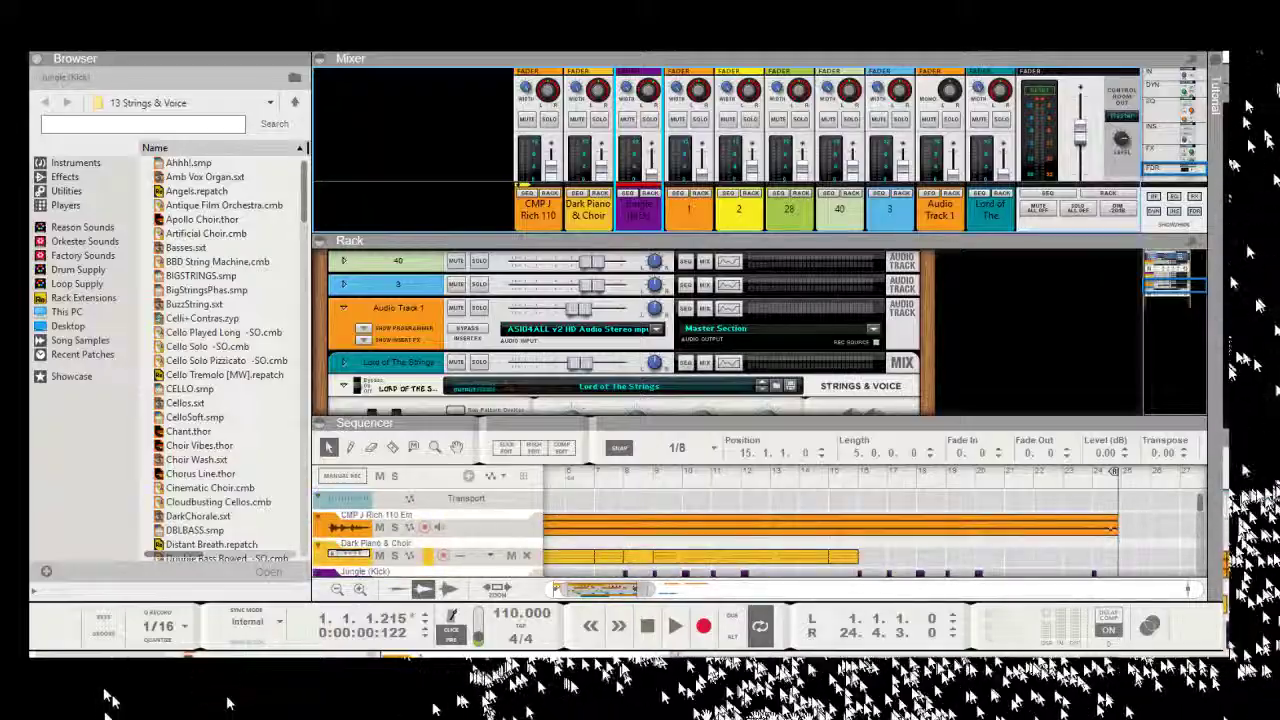
scroll(850, 644, left, 3)
scroll(794, 623, down, 3)
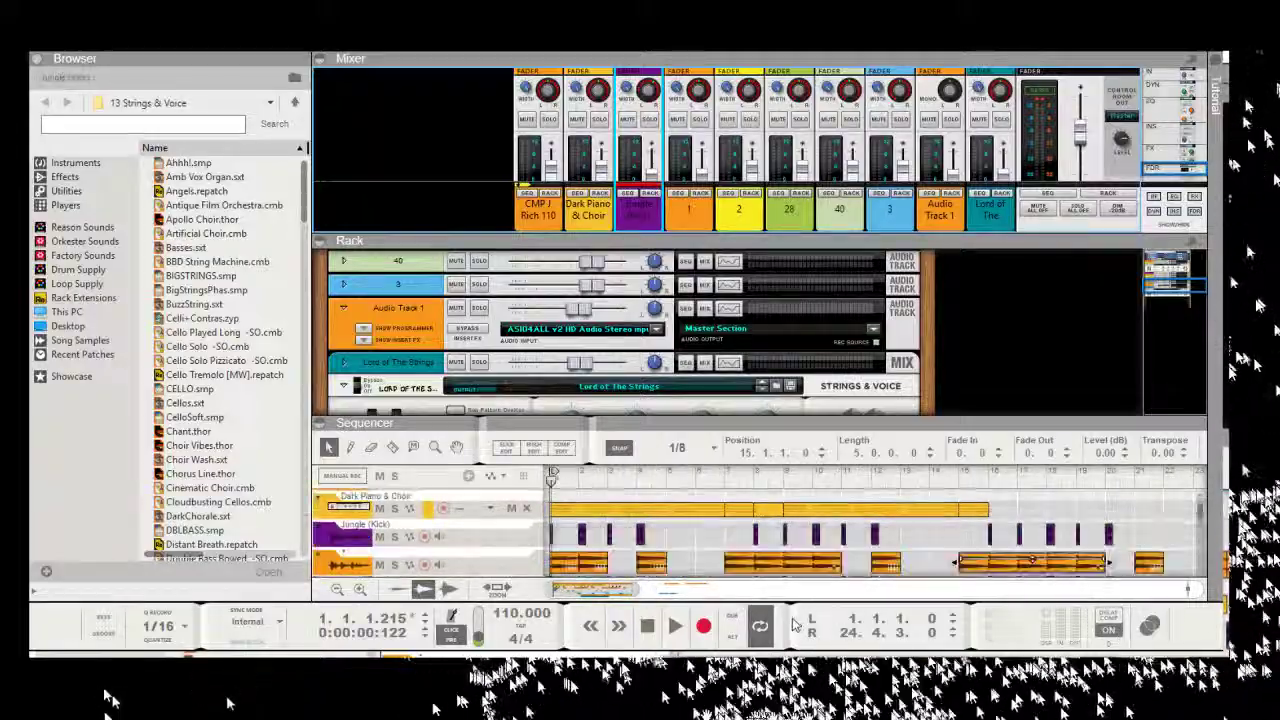